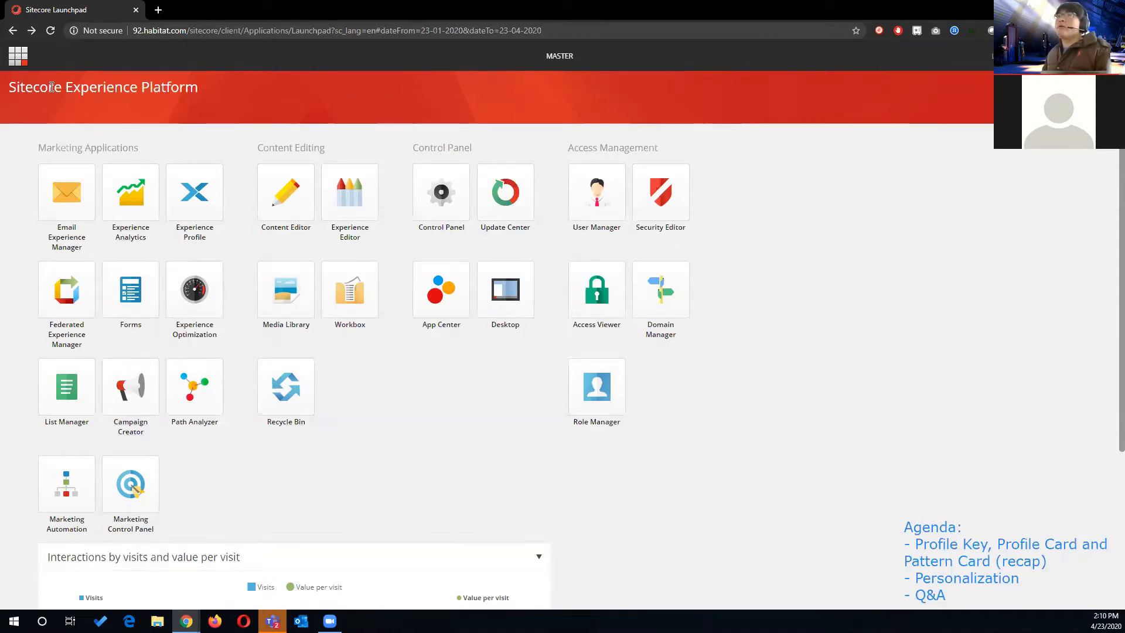
- Open the Marketing Control Panel and expand the News profile with its Profile Cards and Pattern Cards
{"action": "left_click", "coordinate": [141, 490]}
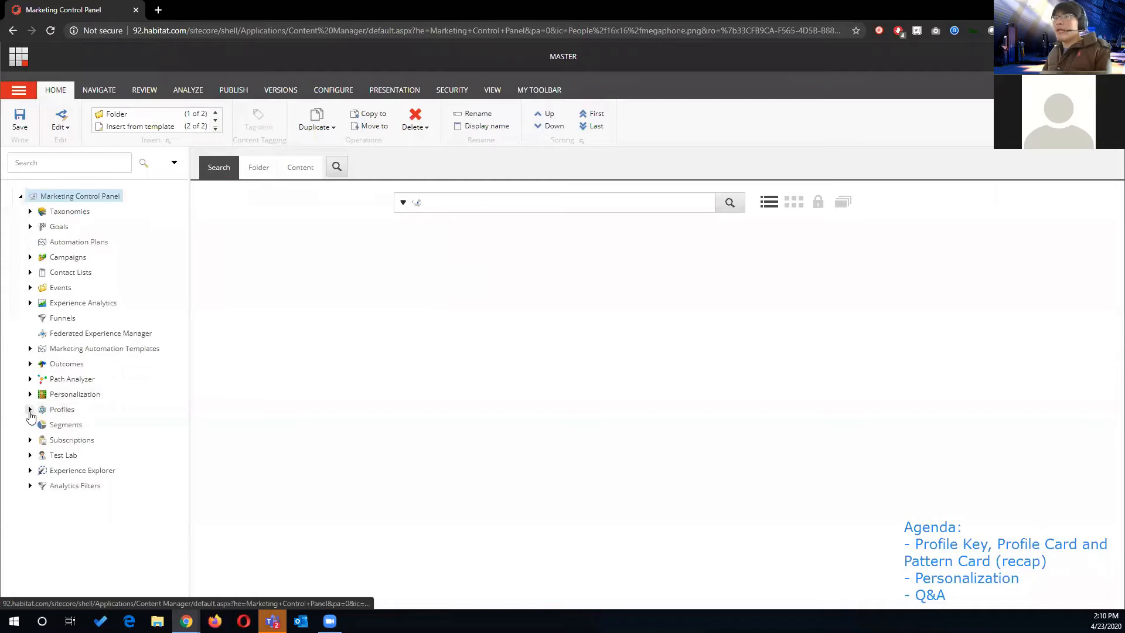
{"action": "left_click", "coordinate": [30, 411]}
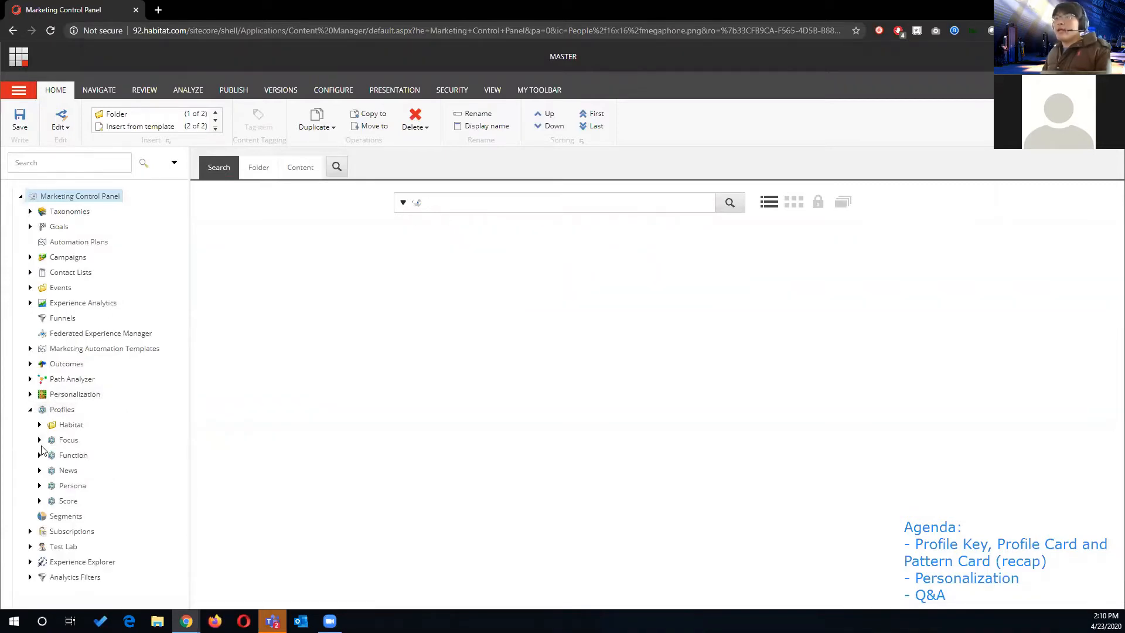
{"action": "left_click", "coordinate": [39, 472]}
{"action": "scroll", "coordinate": [47, 469], "scroll_direction": "down", "scroll_amount": 1}
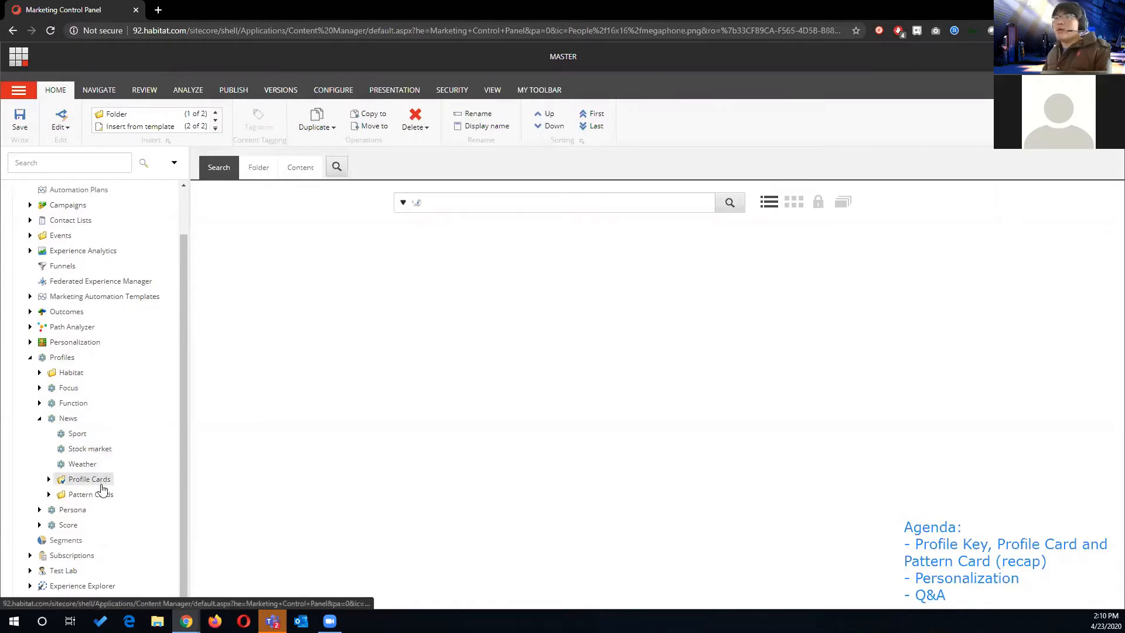
{"action": "left_click", "coordinate": [48, 479]}
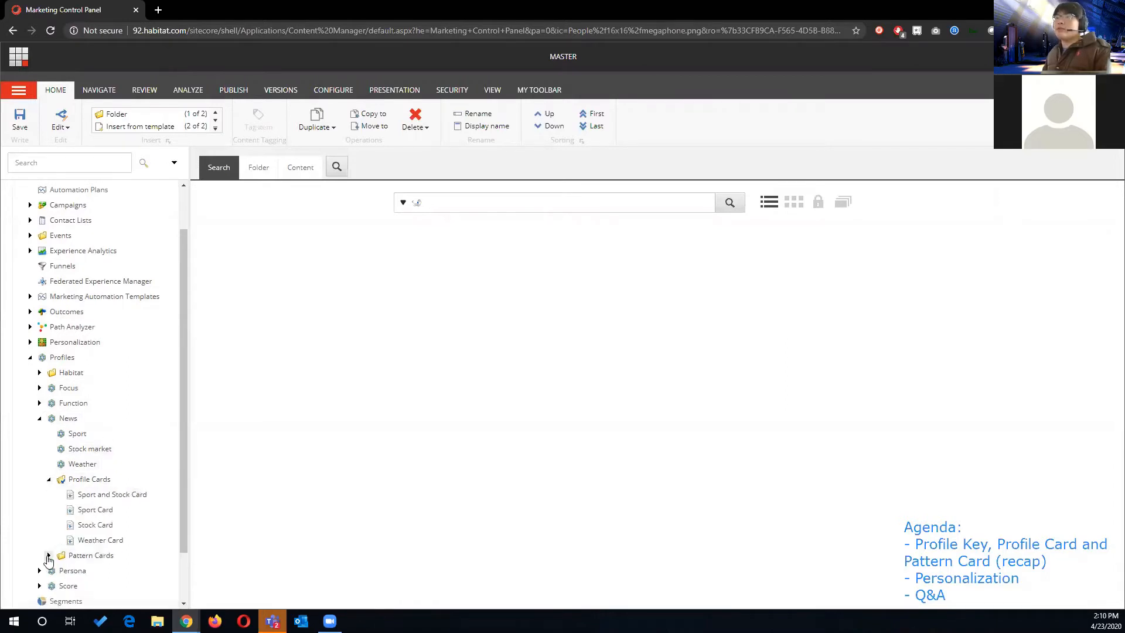
{"action": "left_click", "coordinate": [48, 555]}
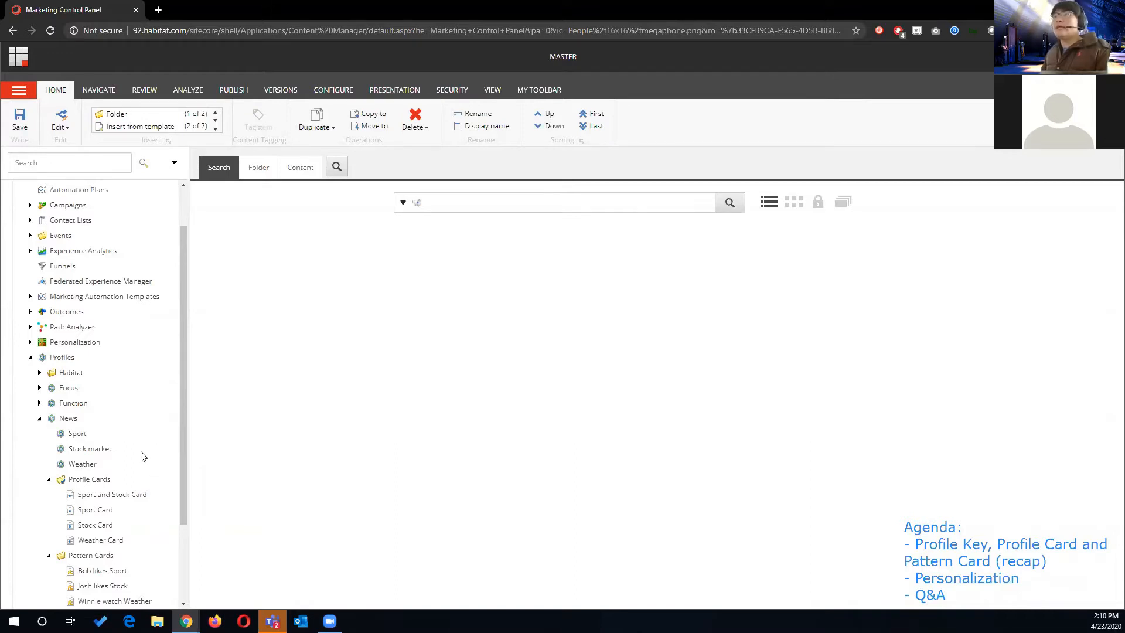
{"action": "scroll", "coordinate": [134, 449], "scroll_direction": "down", "scroll_amount": 1}
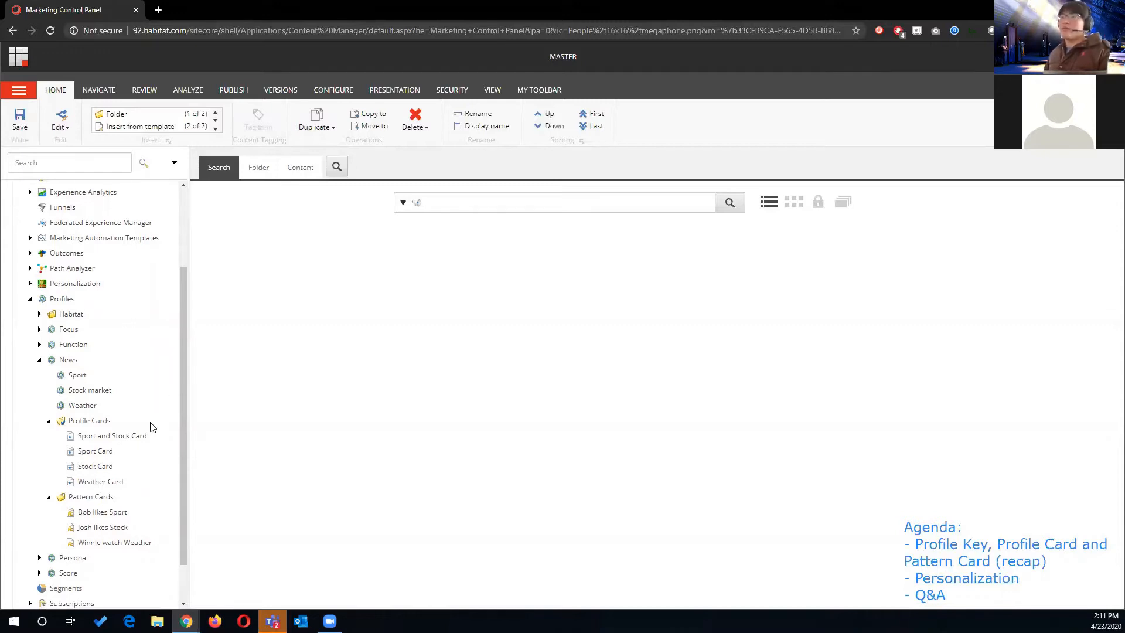
{"action": "left_click", "coordinate": [101, 452]}
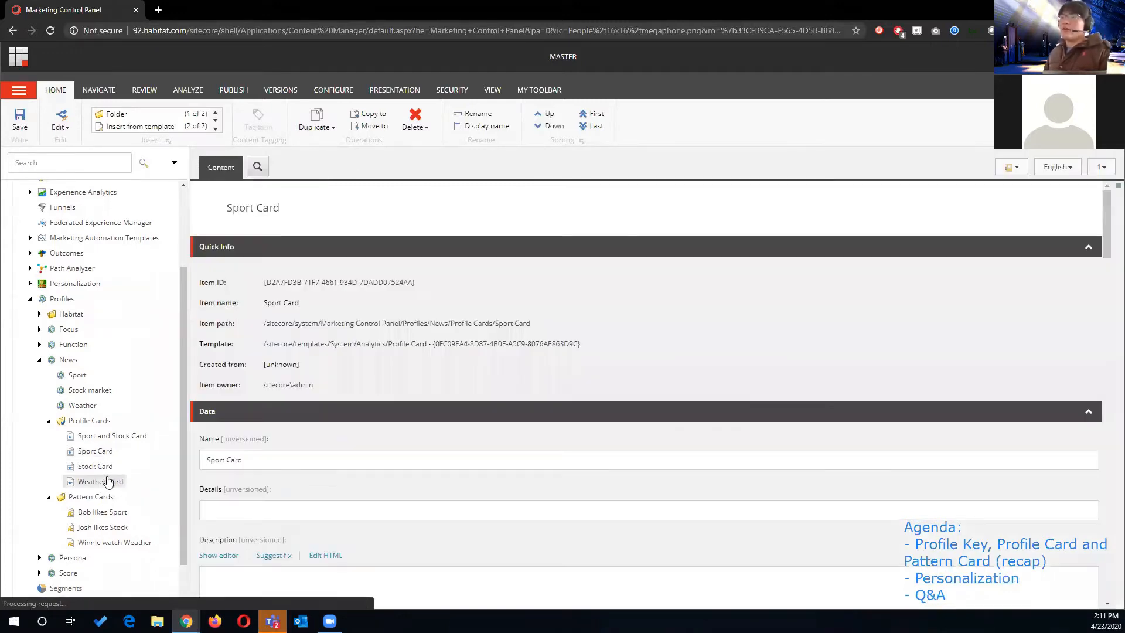
{"action": "left_click", "coordinate": [94, 465]}
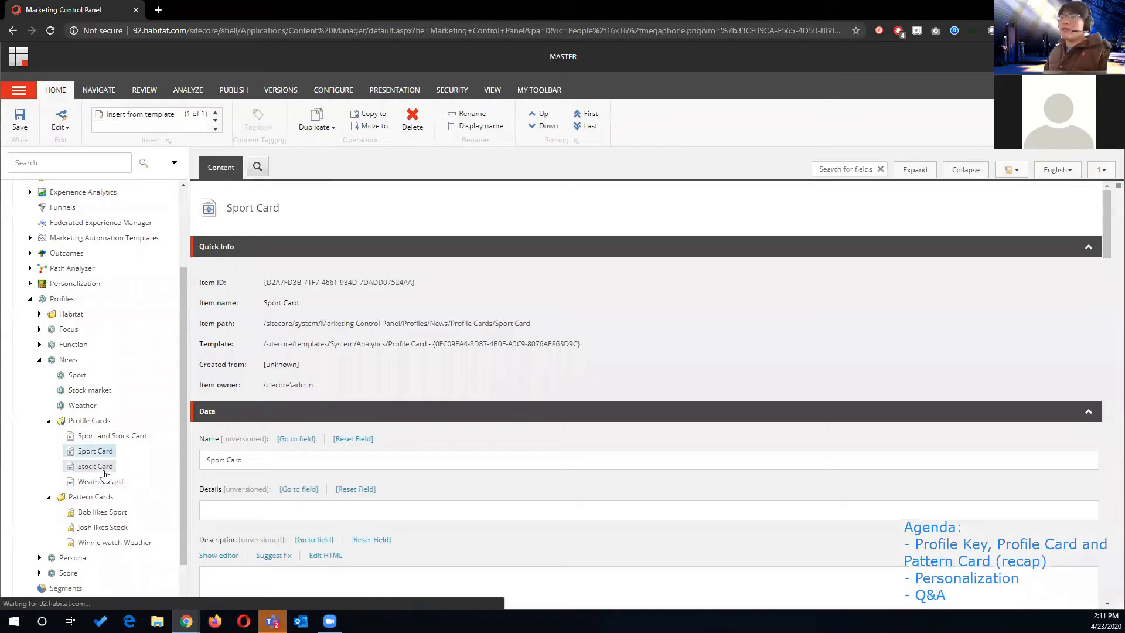
{"action": "scroll", "coordinate": [282, 445], "scroll_direction": "down", "scroll_amount": 4}
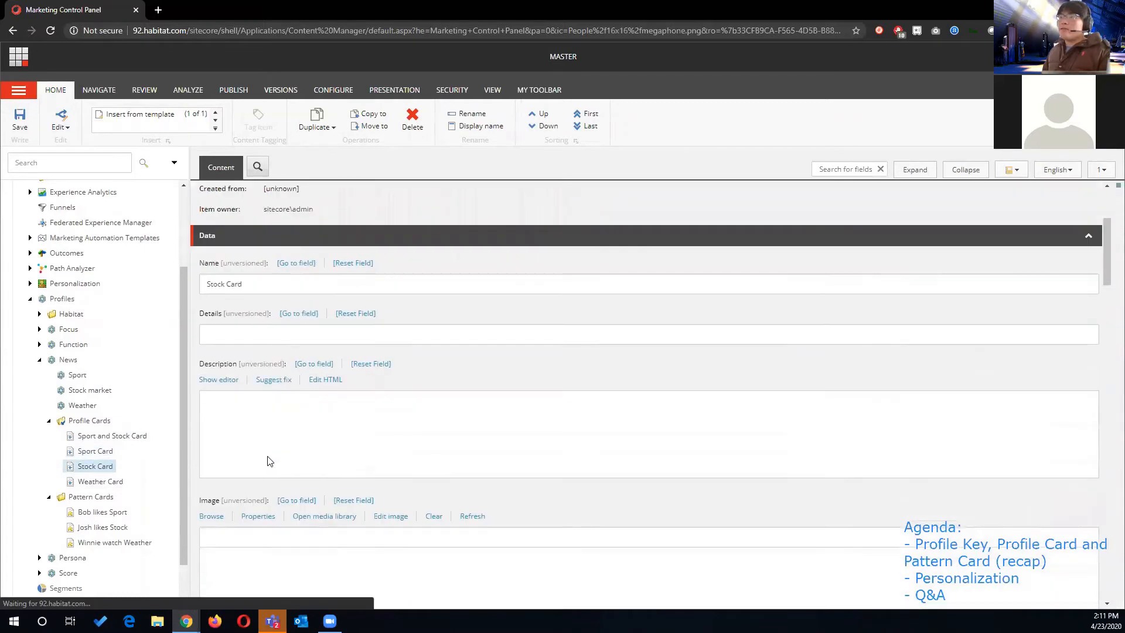
{"action": "scroll", "coordinate": [265, 433], "scroll_direction": "down", "scroll_amount": 4}
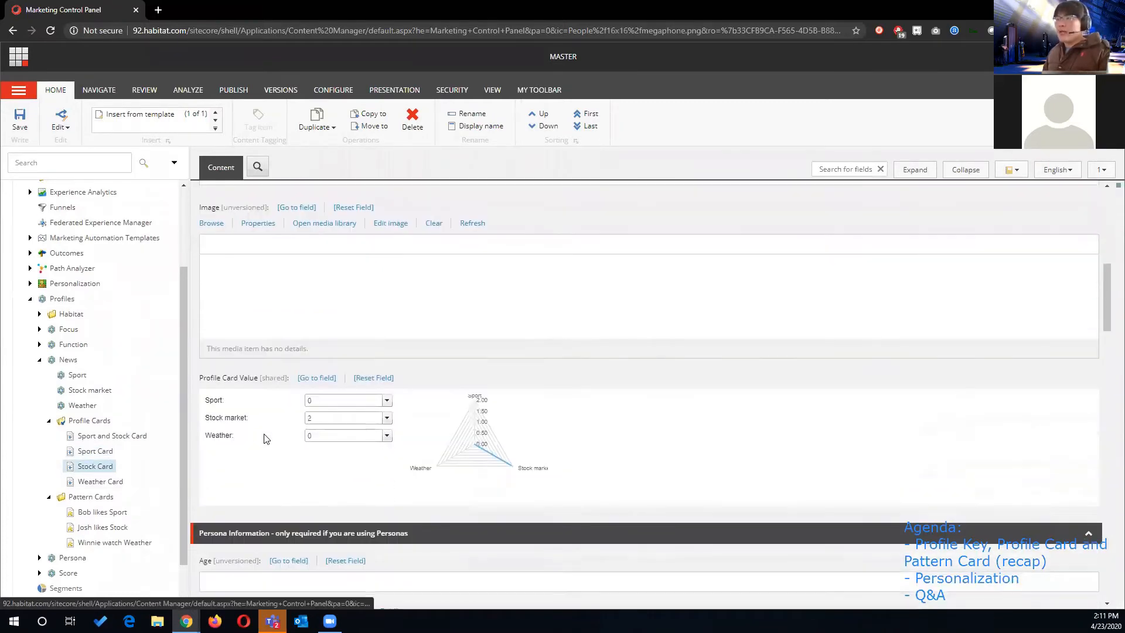
- Review the fields of the Sport, Stock market and Weather profile keys in the News profile
{"action": "left_click", "coordinate": [76, 375]}
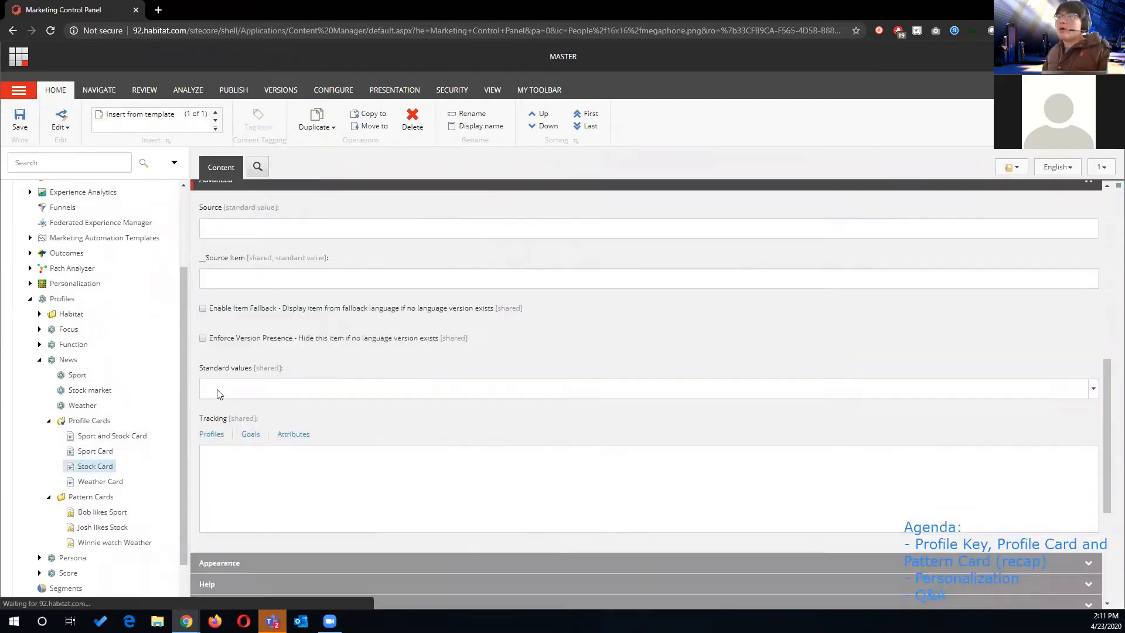
{"action": "scroll", "coordinate": [231, 397], "scroll_direction": "up", "scroll_amount": 5}
{"action": "scroll", "coordinate": [233, 399], "scroll_direction": "up", "scroll_amount": 3}
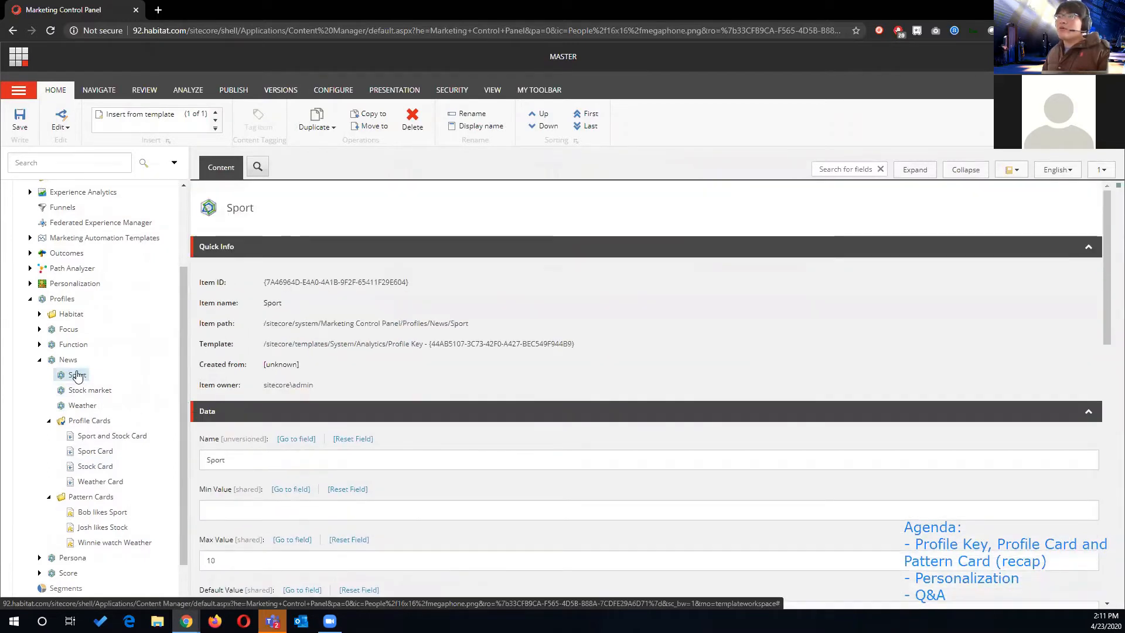
{"action": "scroll", "coordinate": [267, 404], "scroll_direction": "down", "scroll_amount": 2}
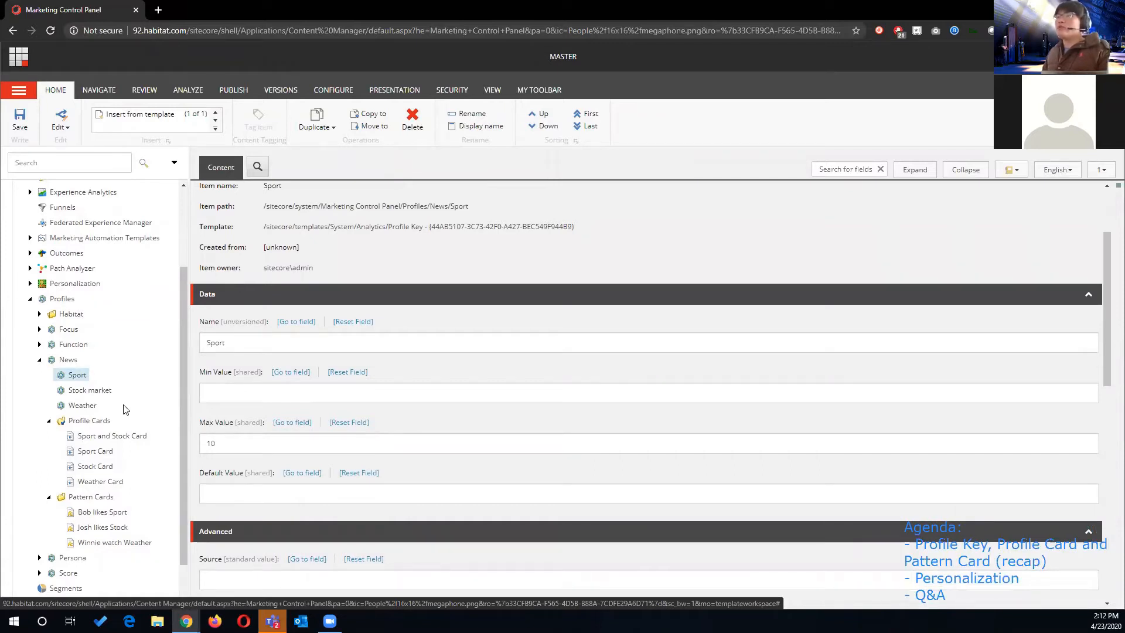
{"action": "left_click", "coordinate": [101, 390]}
{"action": "left_click", "coordinate": [88, 406]}
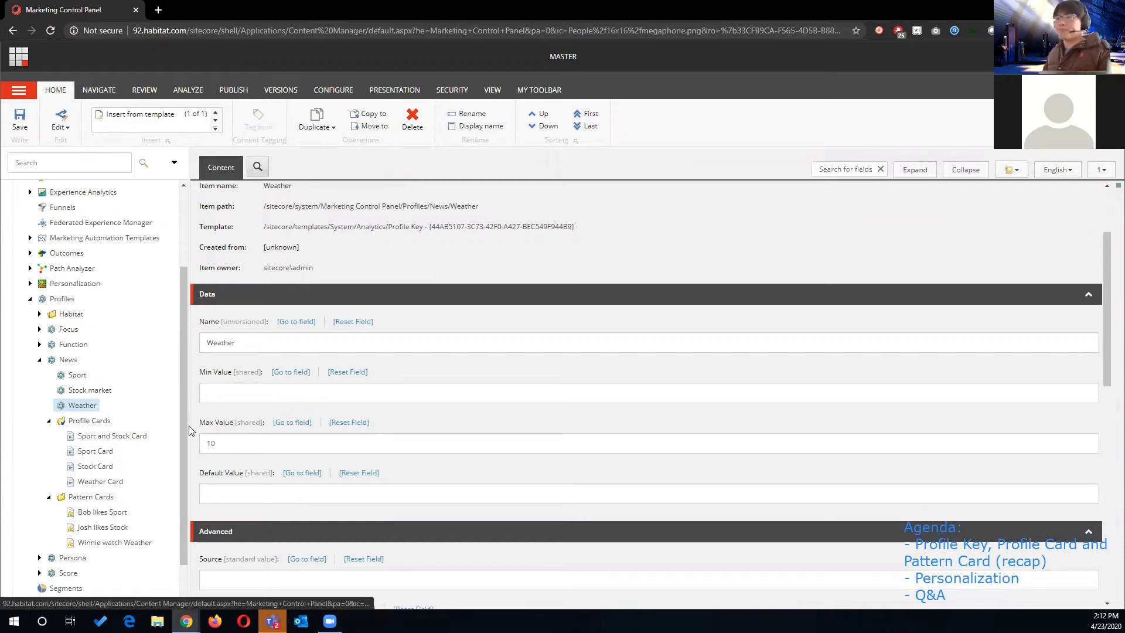
- Compare the profile card values of the Weather Card, the Sport Card and the Sport and Stock Card
{"action": "left_click", "coordinate": [97, 450]}
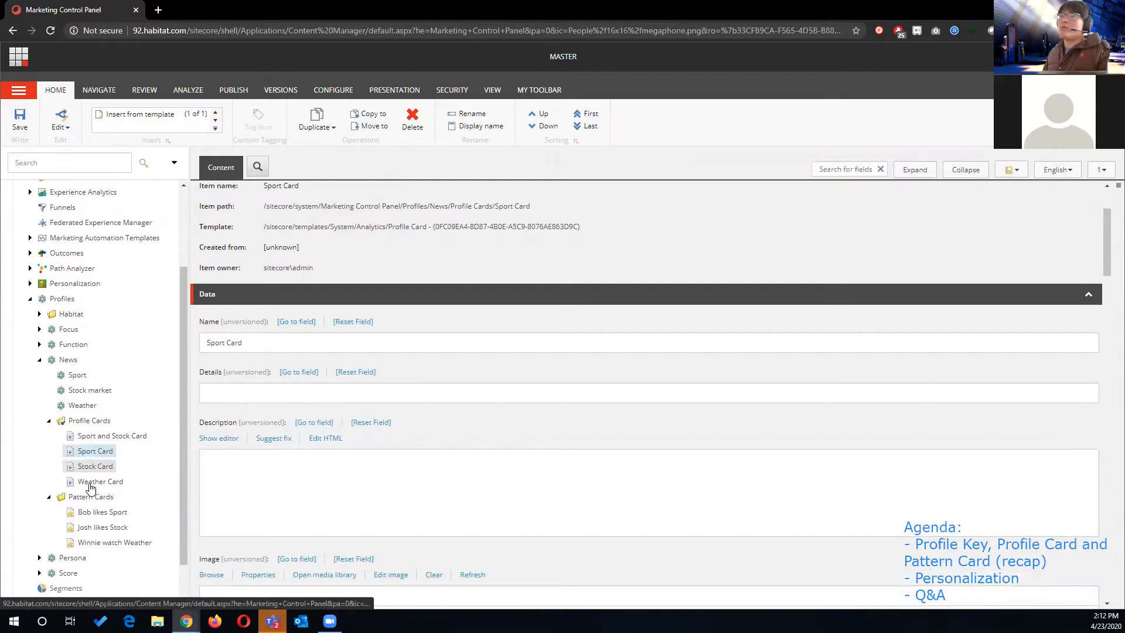
{"action": "left_click", "coordinate": [88, 483]}
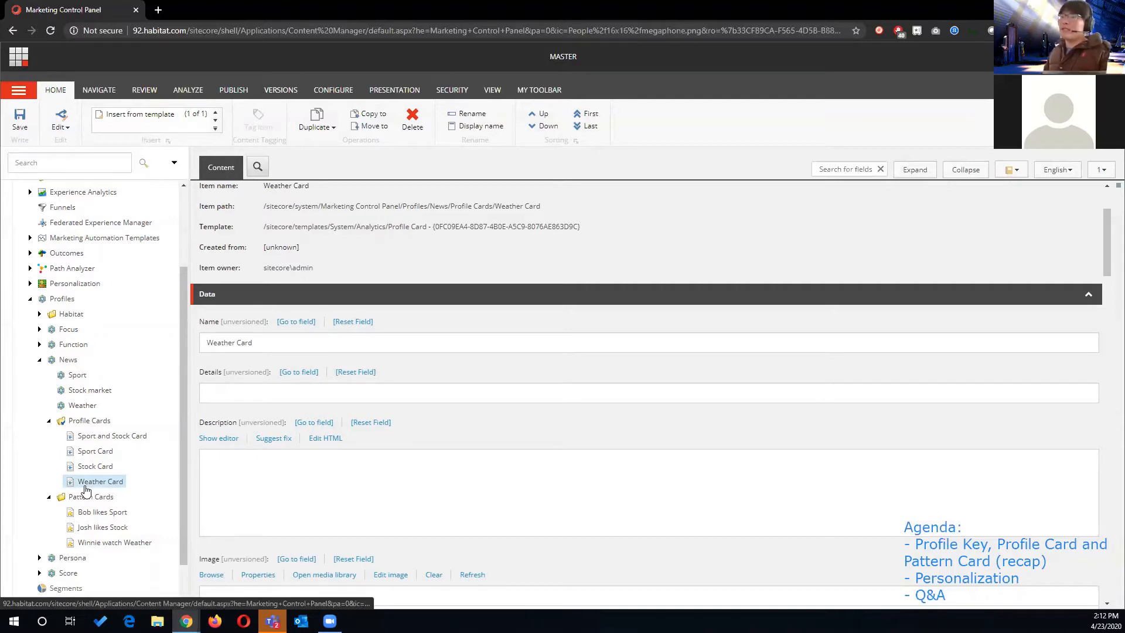
{"action": "scroll", "coordinate": [211, 475], "scroll_direction": "down", "scroll_amount": 6}
{"action": "scroll", "coordinate": [210, 433], "scroll_direction": "down", "scroll_amount": 1}
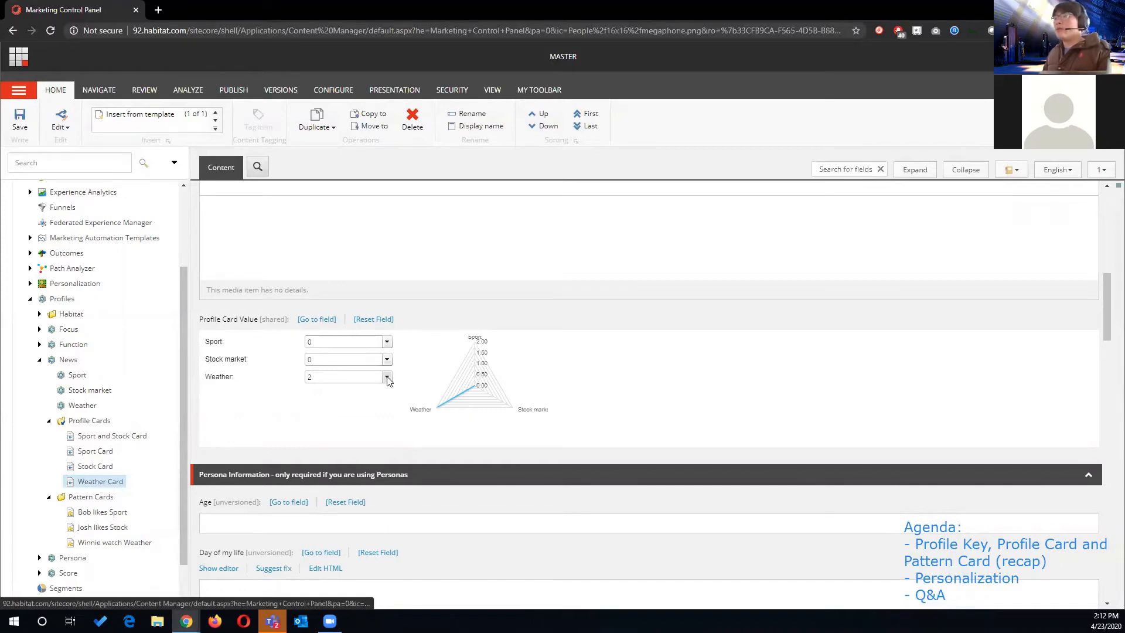
{"action": "left_click", "coordinate": [107, 468]}
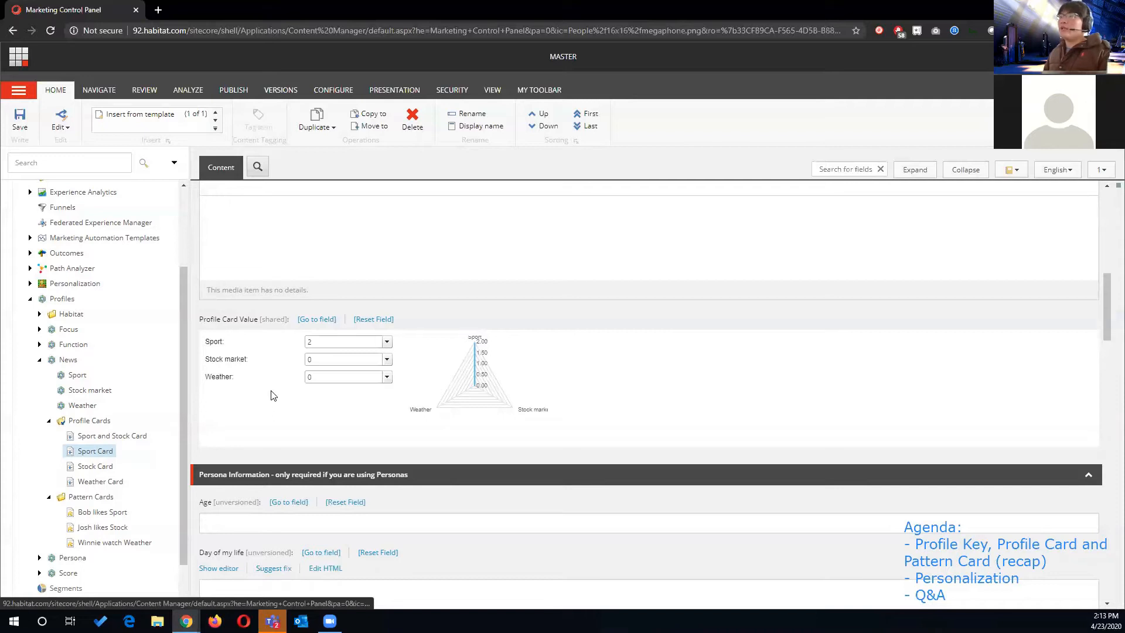
{"action": "left_click", "coordinate": [140, 436]}
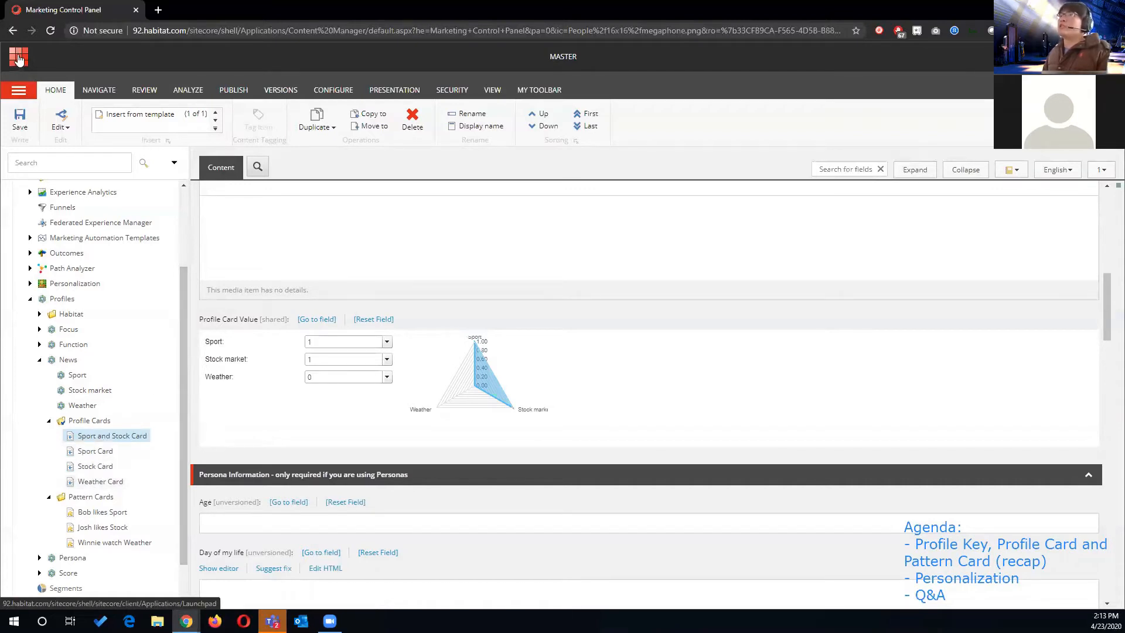
- Open the Project item under Habitat/Home/Modules in the Content Editor and view its Navigation fields
{"action": "left_click", "coordinate": [19, 58]}
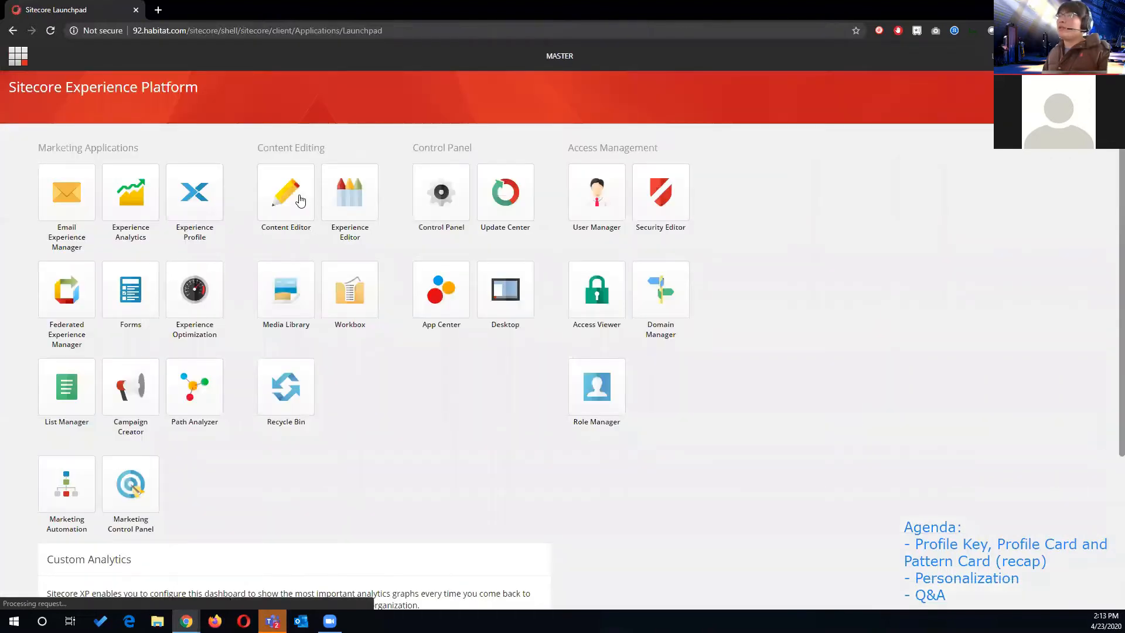
{"action": "left_click", "coordinate": [308, 207]}
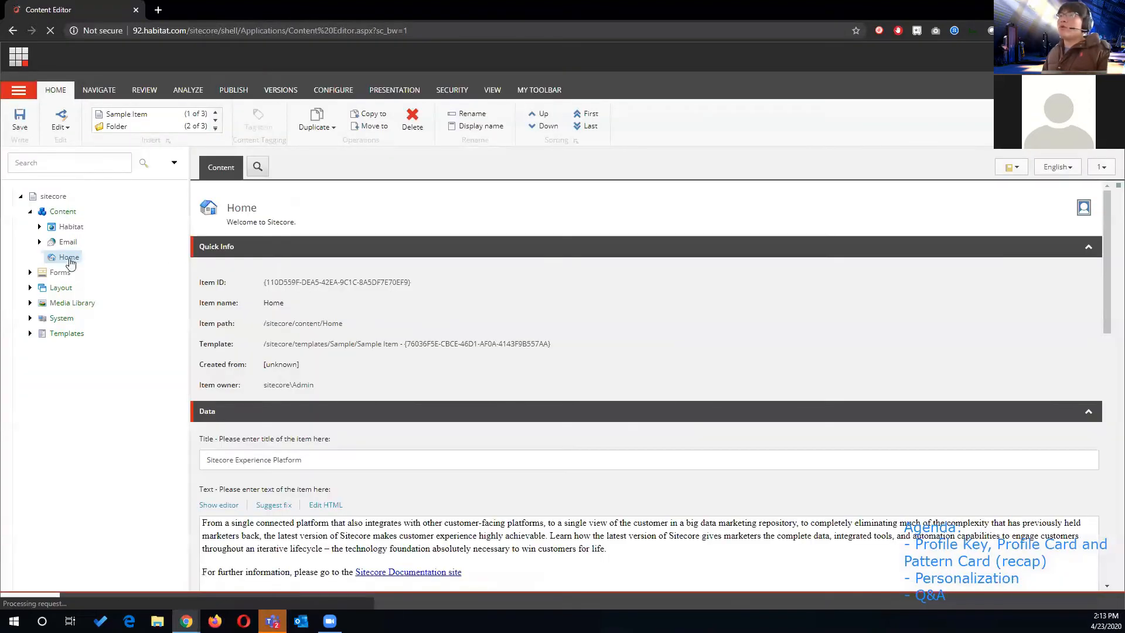
{"action": "left_click", "coordinate": [39, 227]}
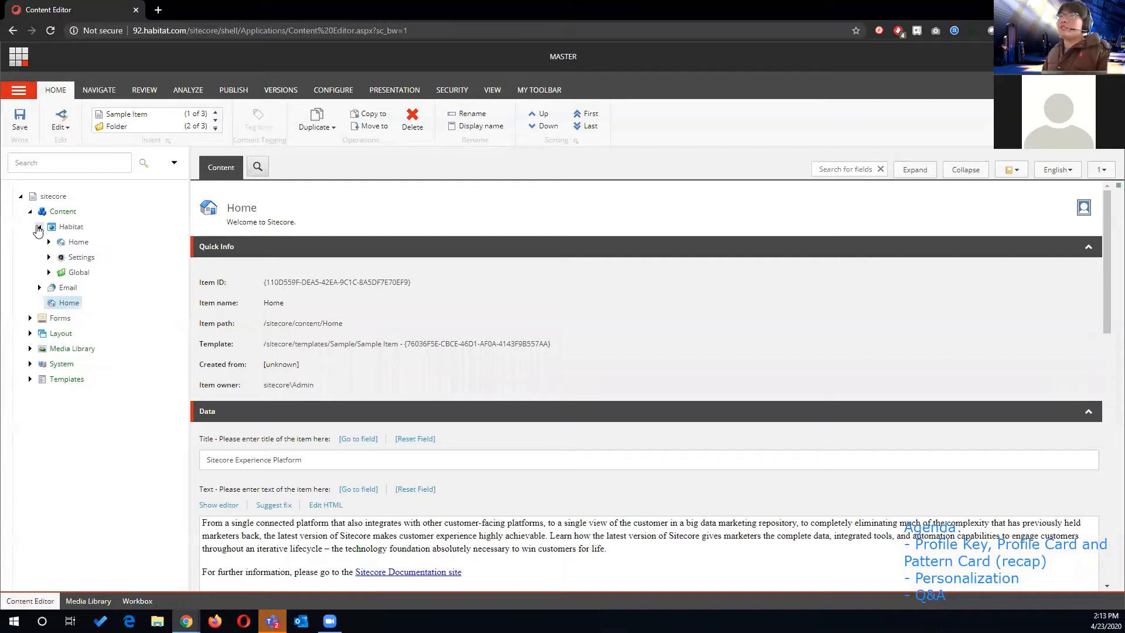
{"action": "left_click", "coordinate": [49, 242]}
{"action": "left_click", "coordinate": [57, 287]}
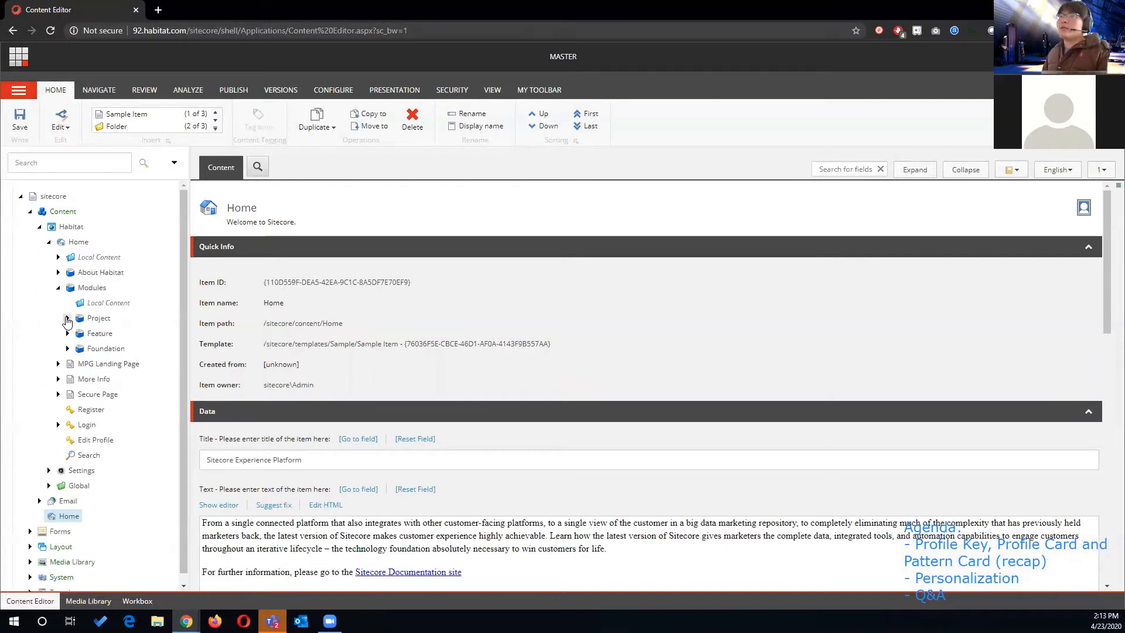
{"action": "left_click", "coordinate": [91, 319]}
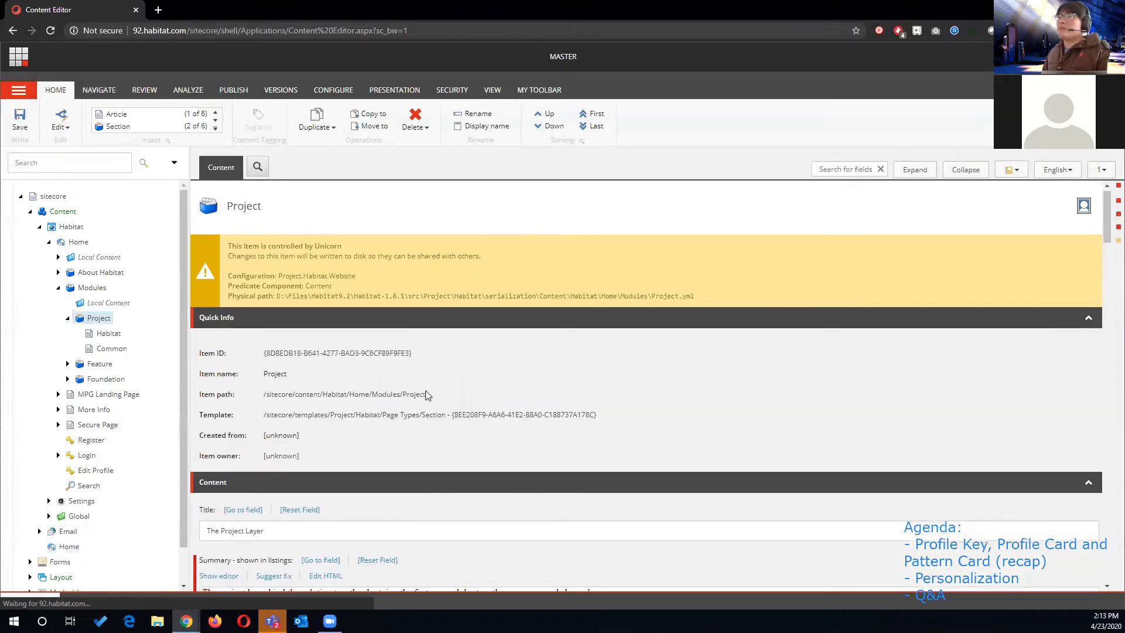
{"action": "scroll", "coordinate": [426, 394], "scroll_direction": "down", "scroll_amount": 15}
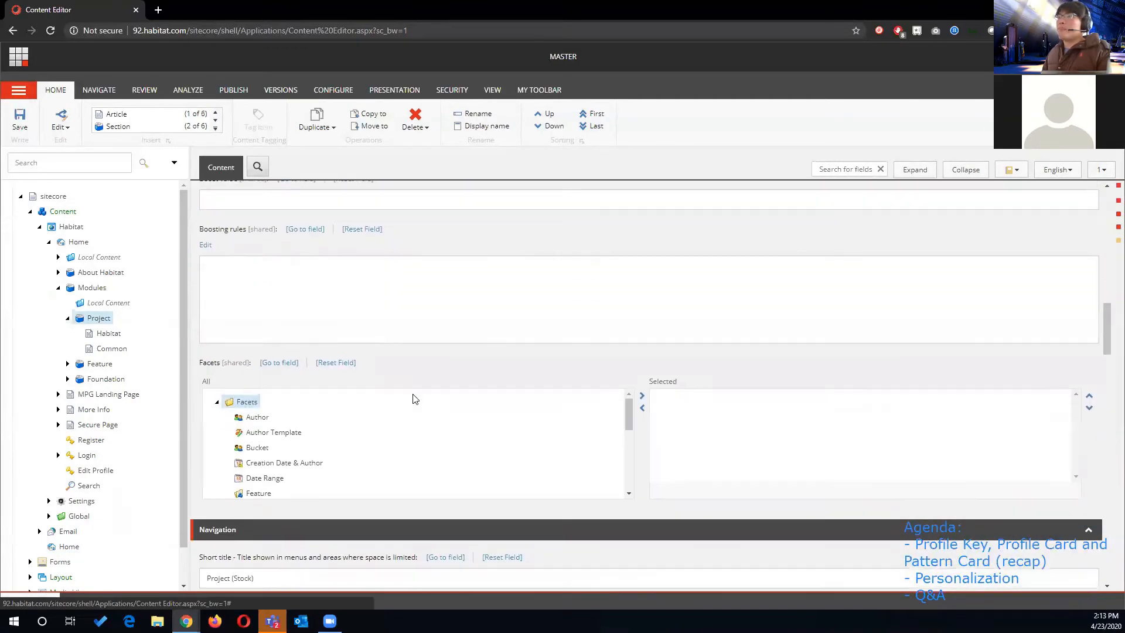
{"action": "scroll", "coordinate": [413, 399], "scroll_direction": "down", "scroll_amount": 3}
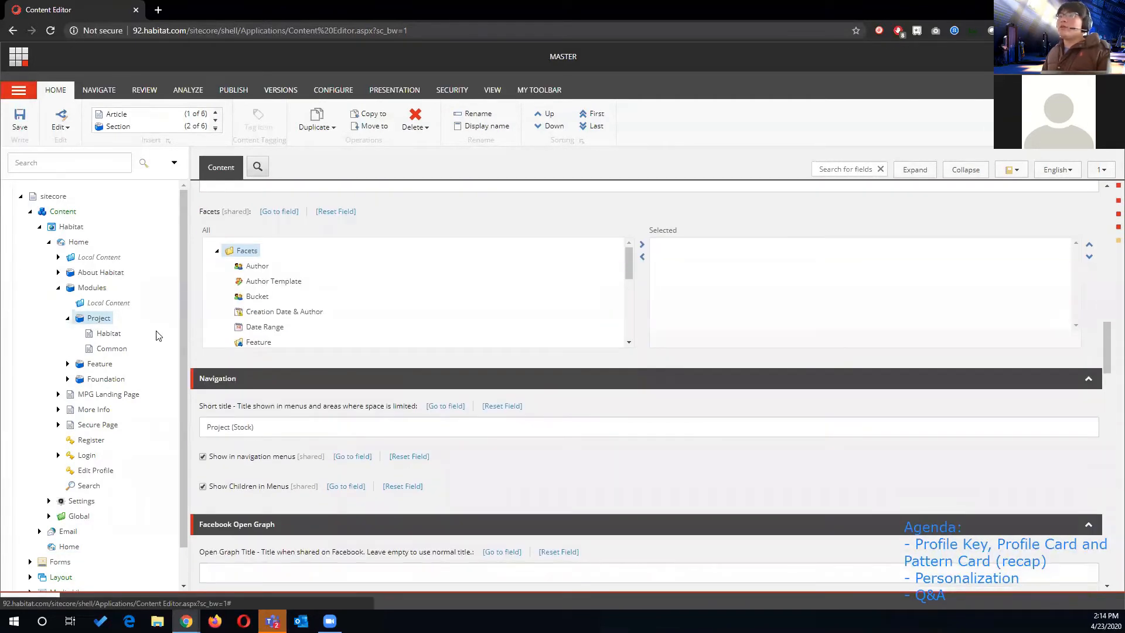
- Open the Habitat page under Project in the Experience Editor
{"action": "left_click", "coordinate": [110, 336]}
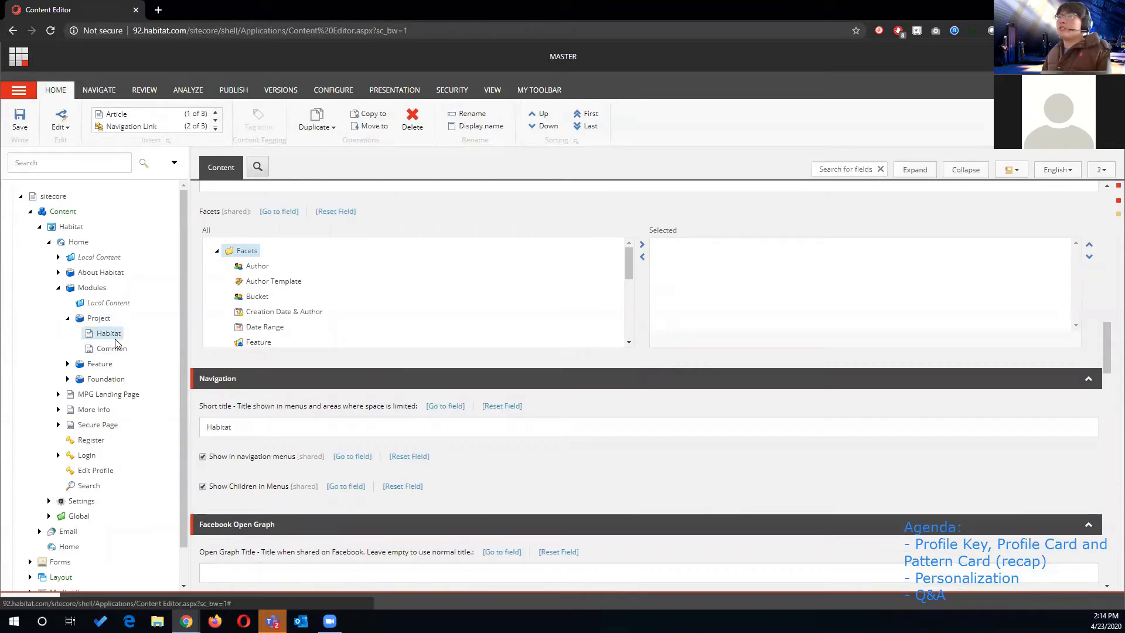
{"action": "left_click", "coordinate": [232, 92]}
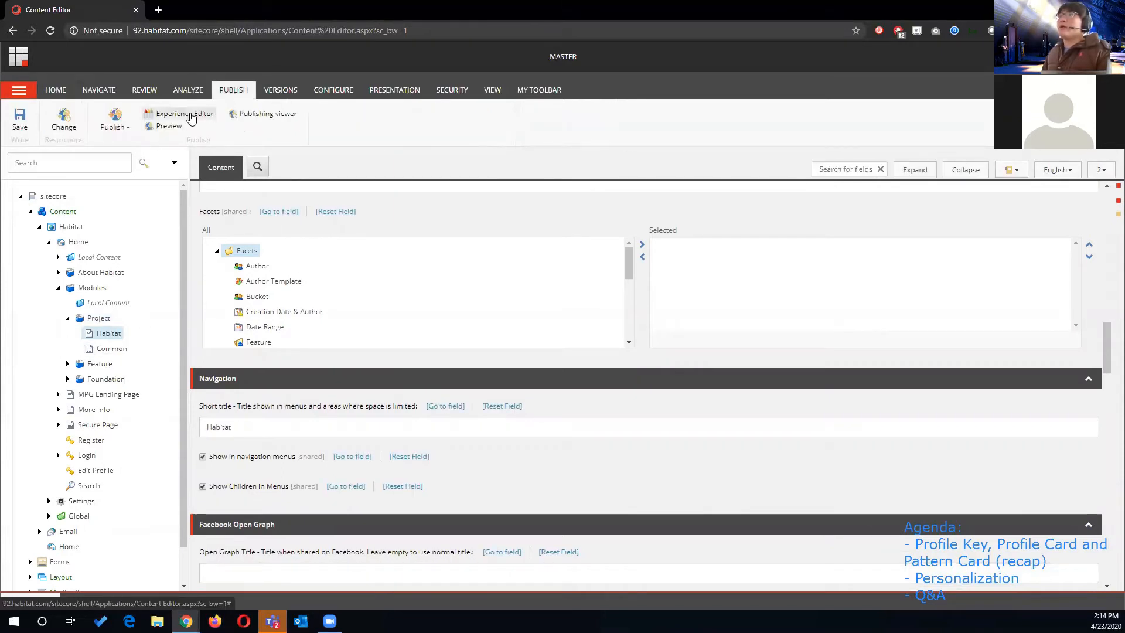
{"action": "left_click", "coordinate": [191, 114]}
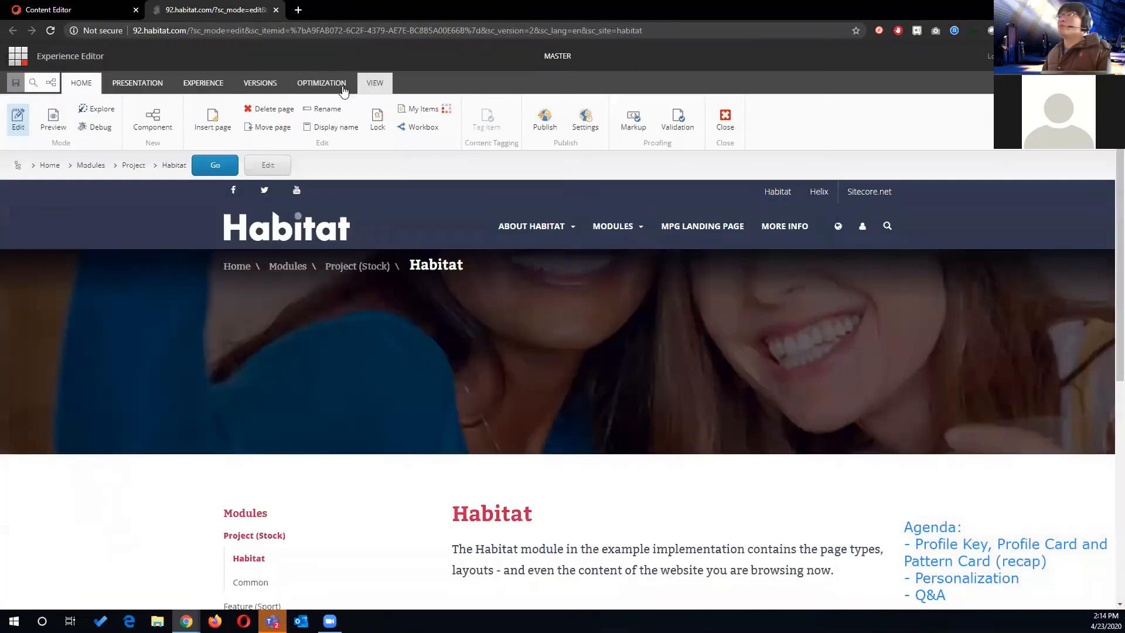
- Open the profile card selection for the Habitat page and select the Stock Card to view its values
{"action": "left_click", "coordinate": [138, 85]}
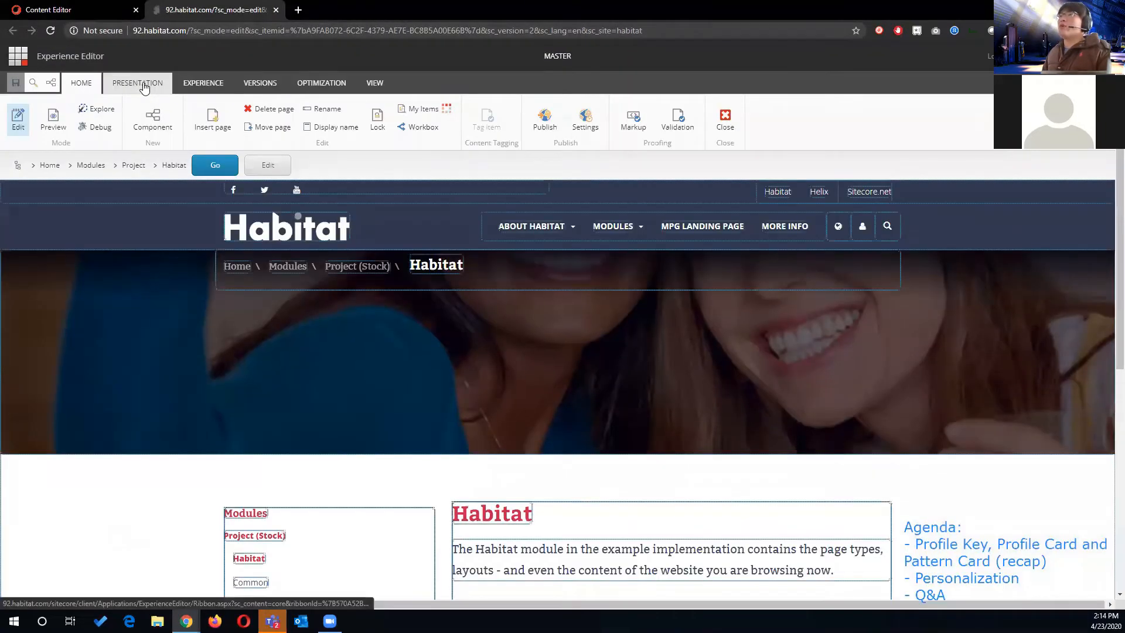
{"action": "left_click", "coordinate": [89, 84]}
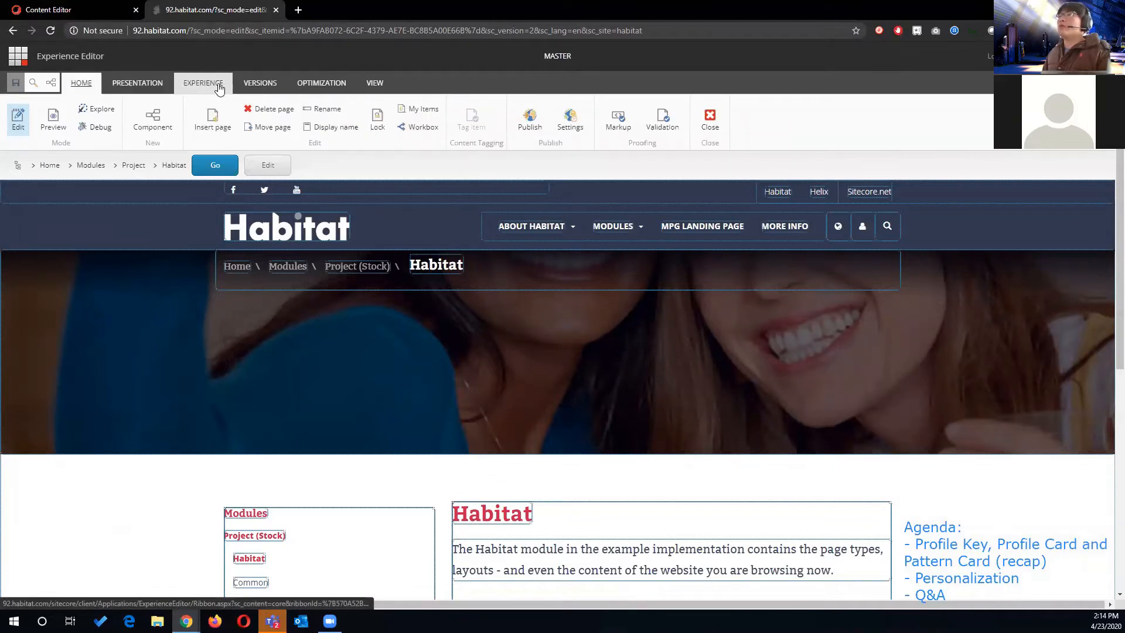
{"action": "left_click", "coordinate": [339, 88]}
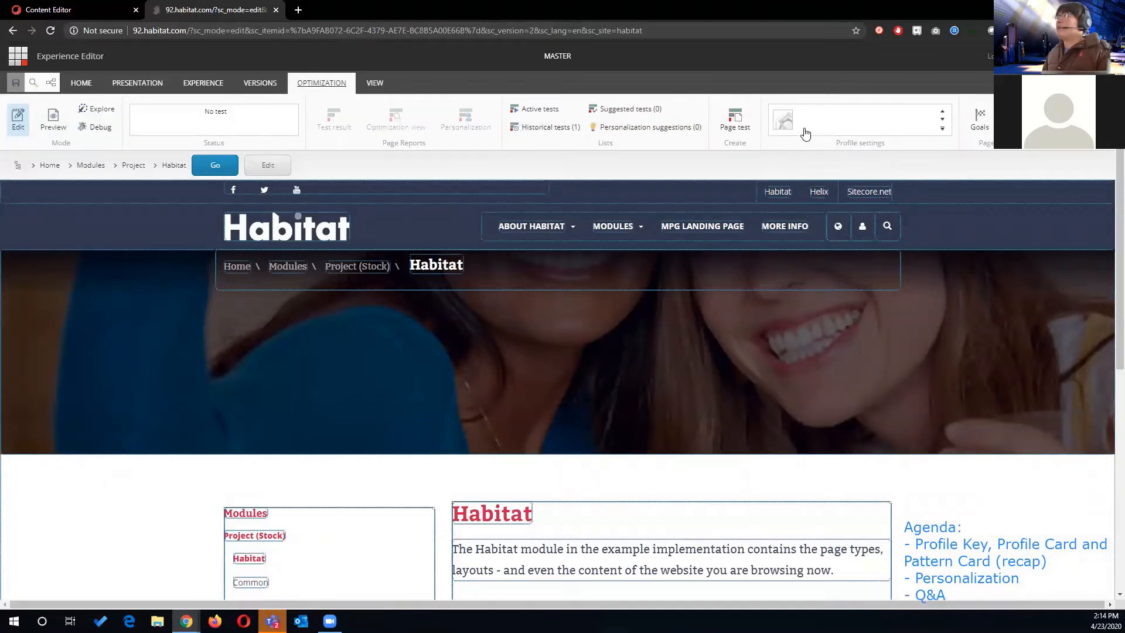
{"action": "left_click", "coordinate": [784, 124]}
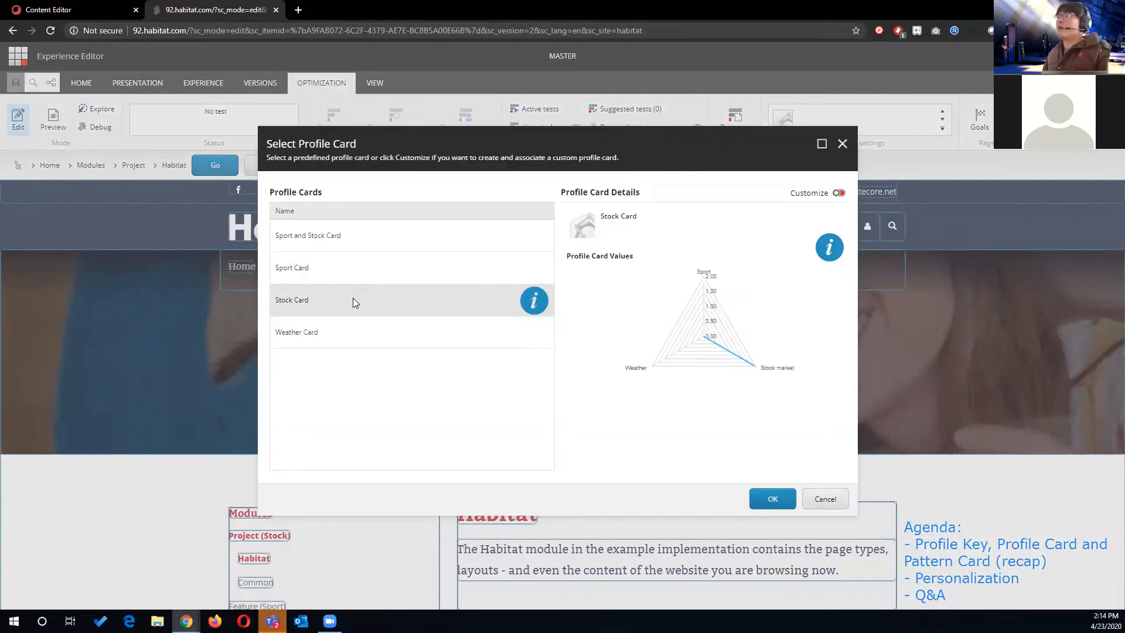
{"action": "left_click", "coordinate": [498, 301]}
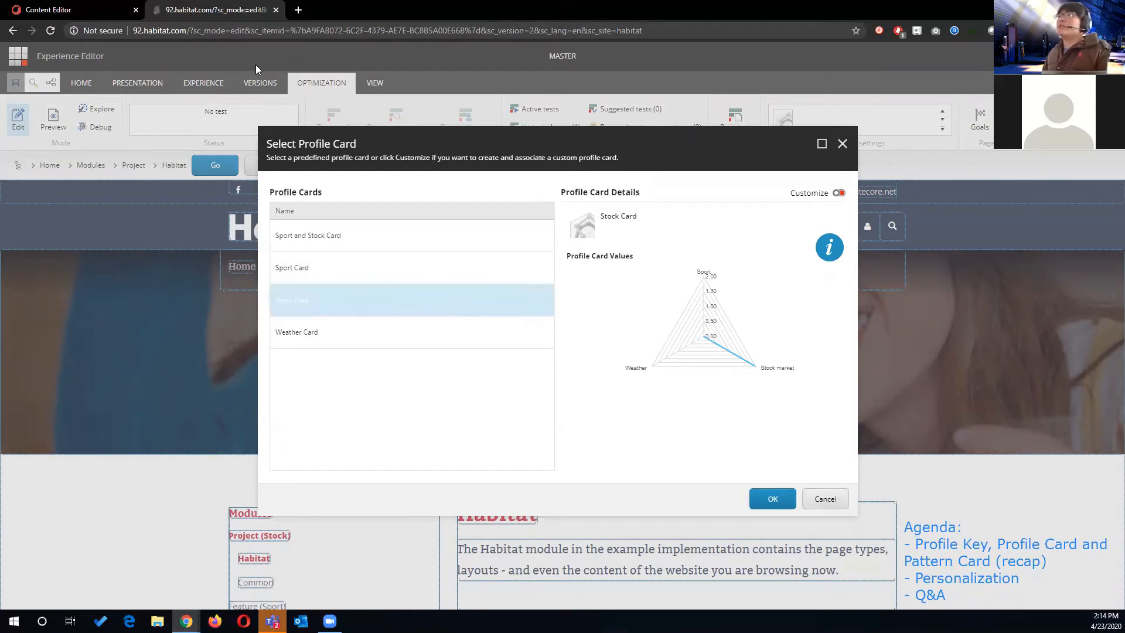
- Return to the Content Editor and look through the Habitat item's Image, Indexing, Navigation and SEO fields
{"action": "left_click", "coordinate": [76, 9]}
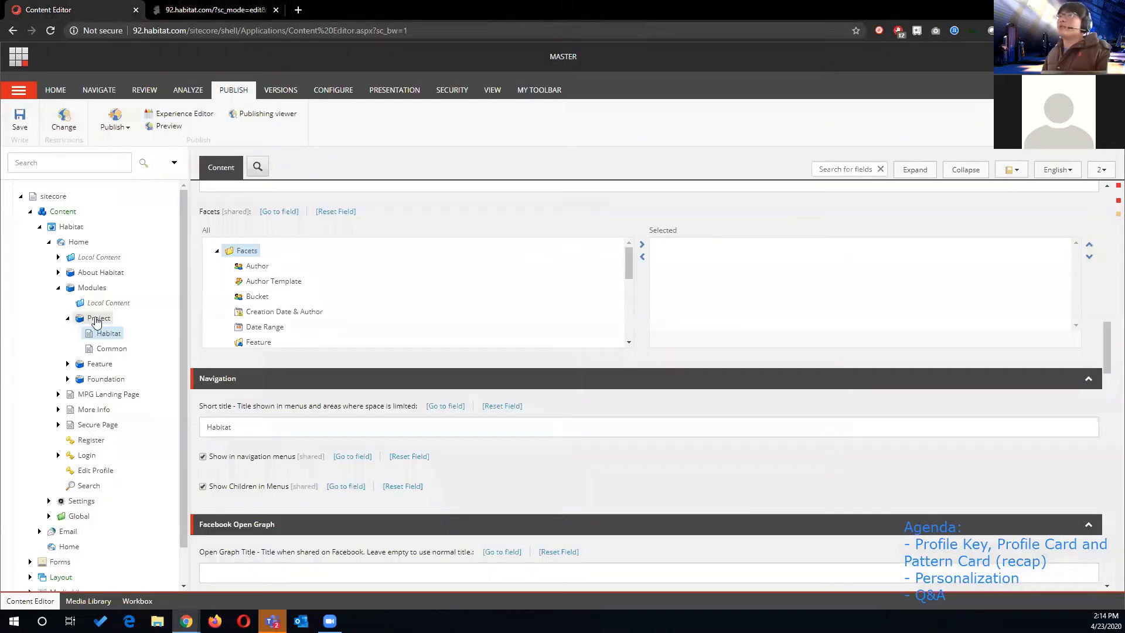
{"action": "left_click", "coordinate": [104, 337]}
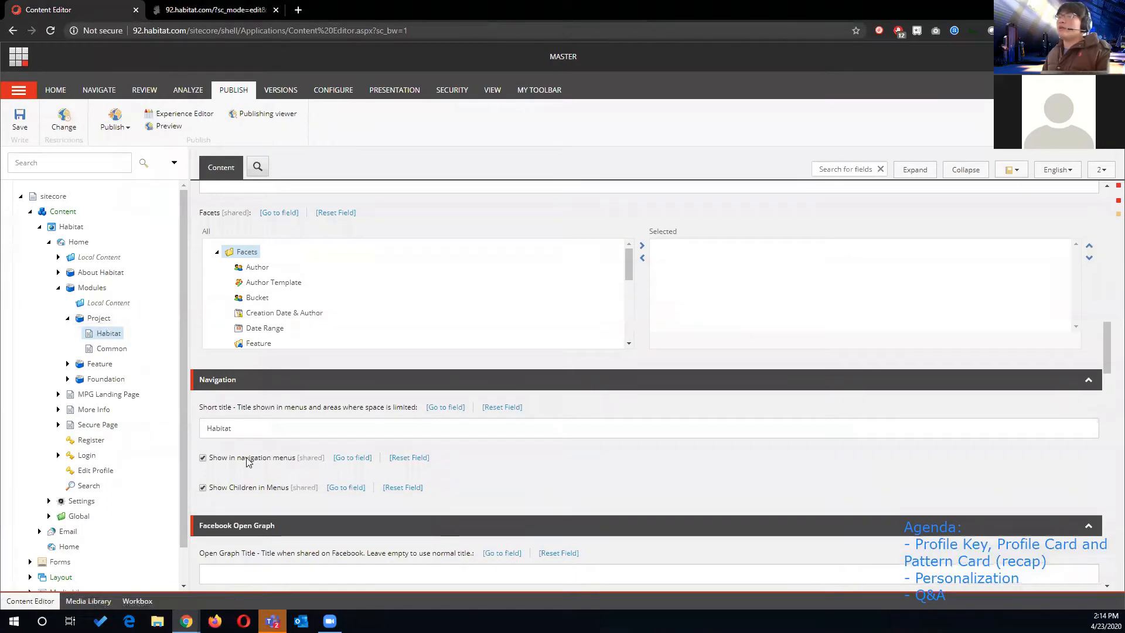
{"action": "scroll", "coordinate": [247, 463], "scroll_direction": "up", "scroll_amount": 8}
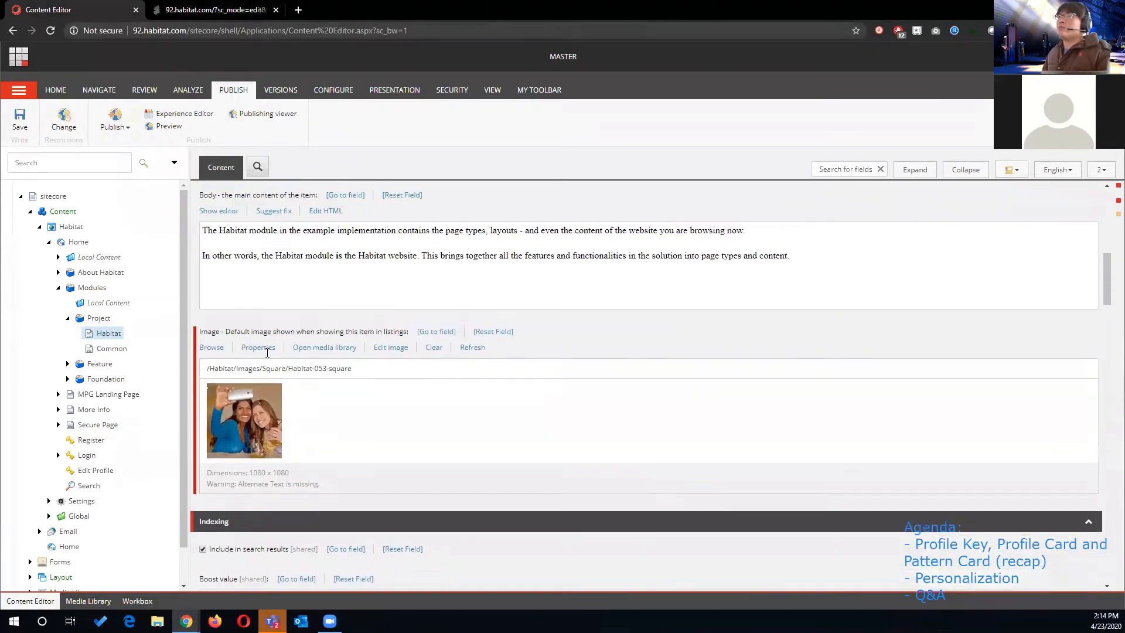
{"action": "scroll", "coordinate": [270, 363], "scroll_direction": "down", "scroll_amount": 12}
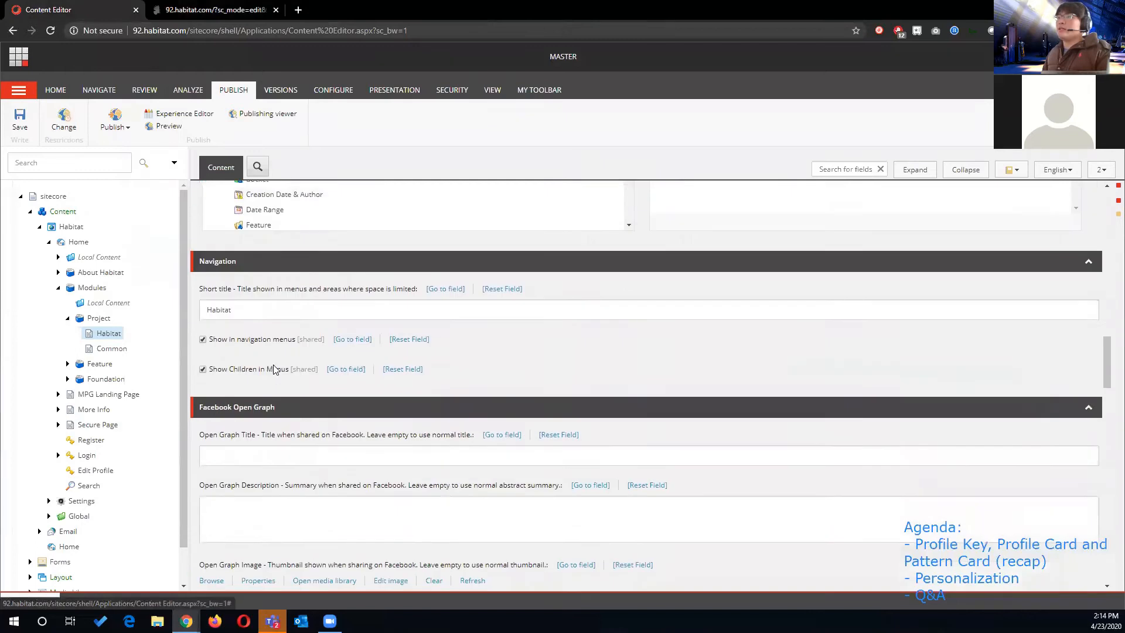
{"action": "scroll", "coordinate": [273, 369], "scroll_direction": "down", "scroll_amount": 10}
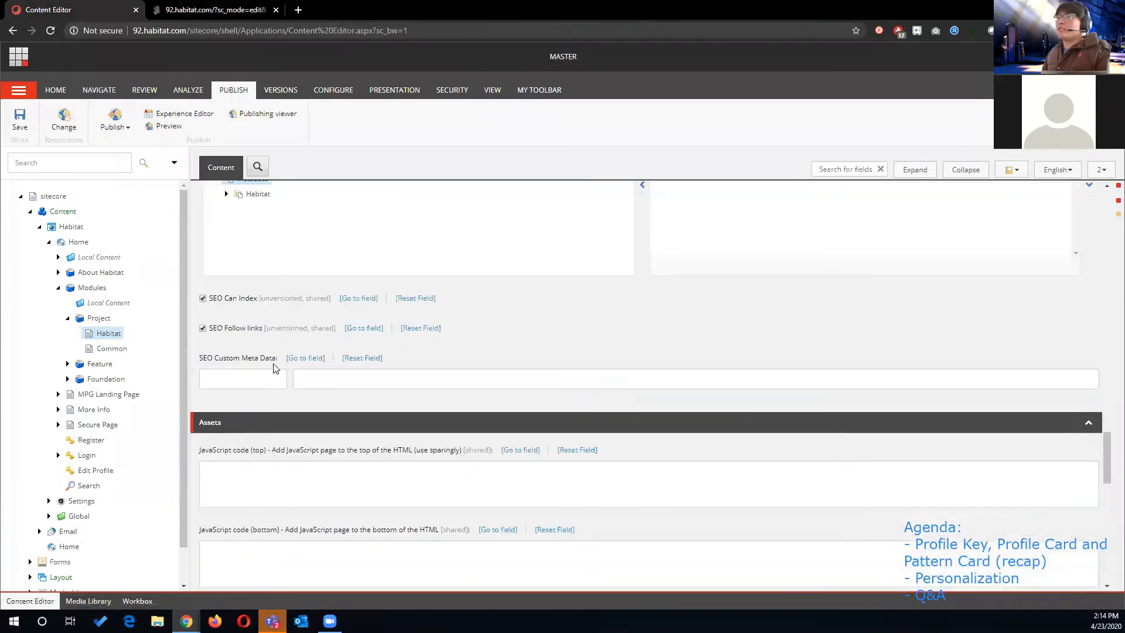
{"action": "scroll", "coordinate": [279, 369], "scroll_direction": "down", "scroll_amount": 3}
{"action": "scroll", "coordinate": [293, 380], "scroll_direction": "up", "scroll_amount": 12}
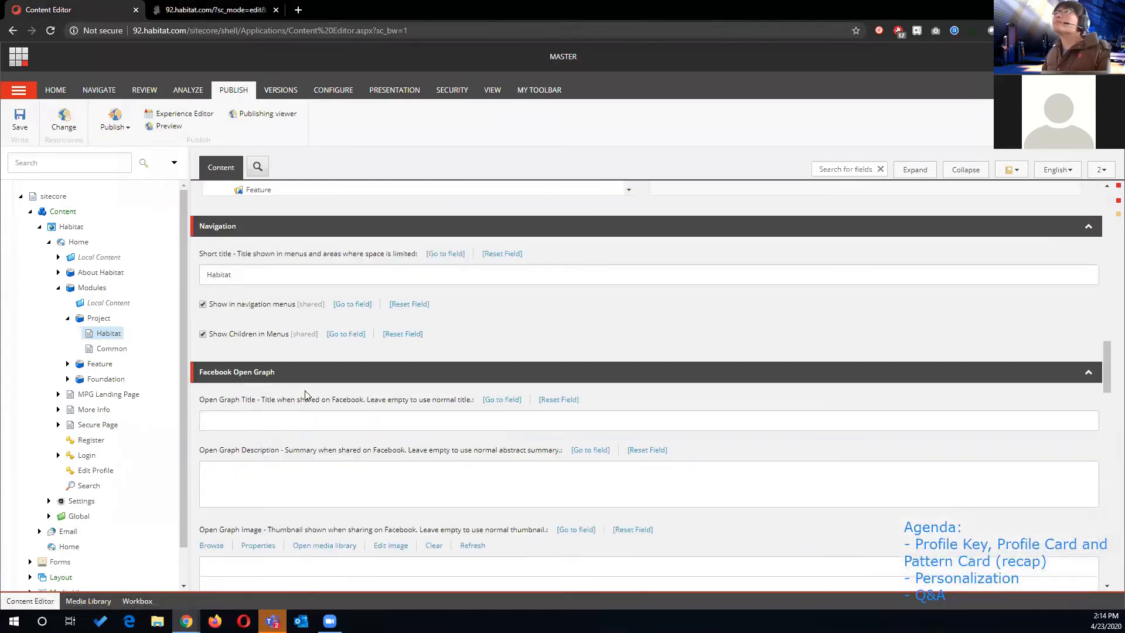
{"action": "scroll", "coordinate": [304, 396], "scroll_direction": "up", "scroll_amount": 10}
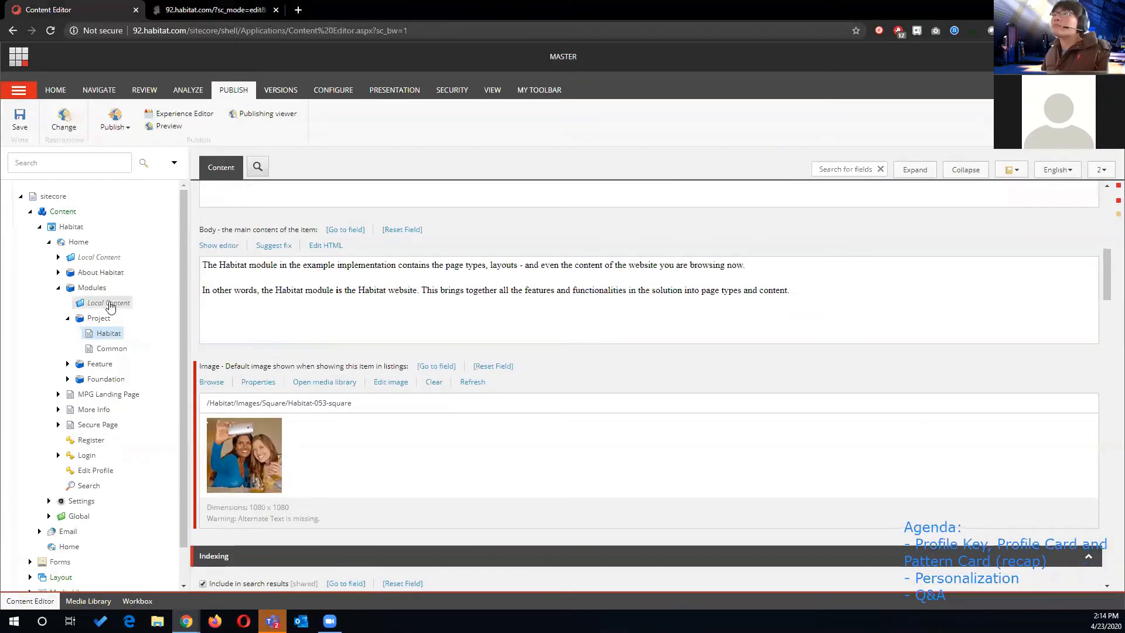
- Open the parent Project item and view the short title in its Navigation section
{"action": "left_click", "coordinate": [100, 317]}
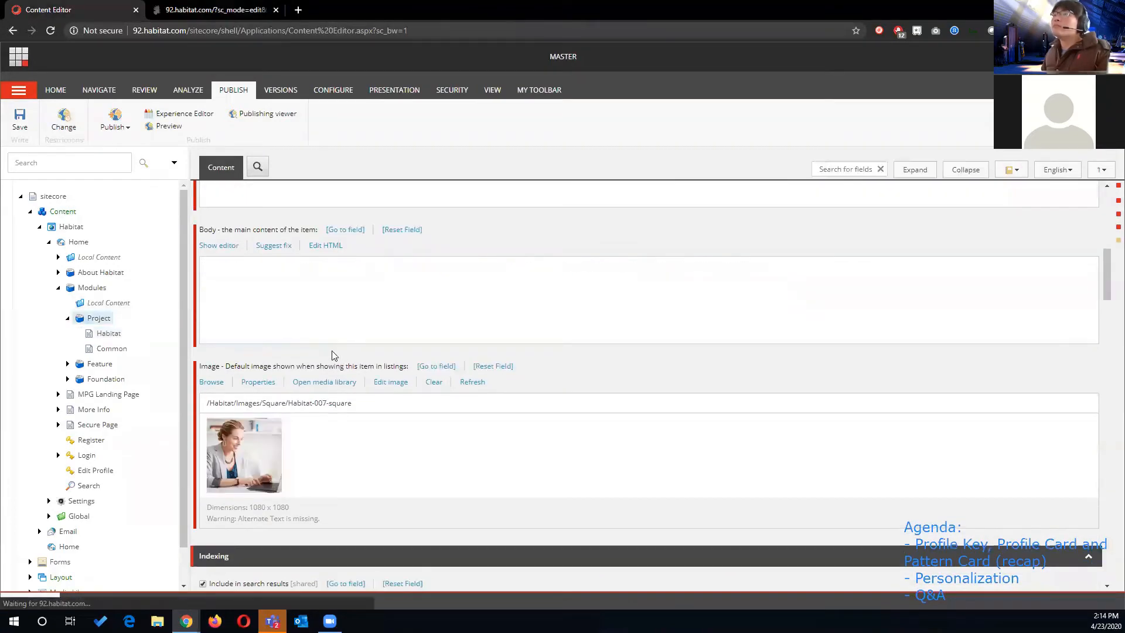
{"action": "scroll", "coordinate": [316, 368], "scroll_direction": "down", "scroll_amount": 10}
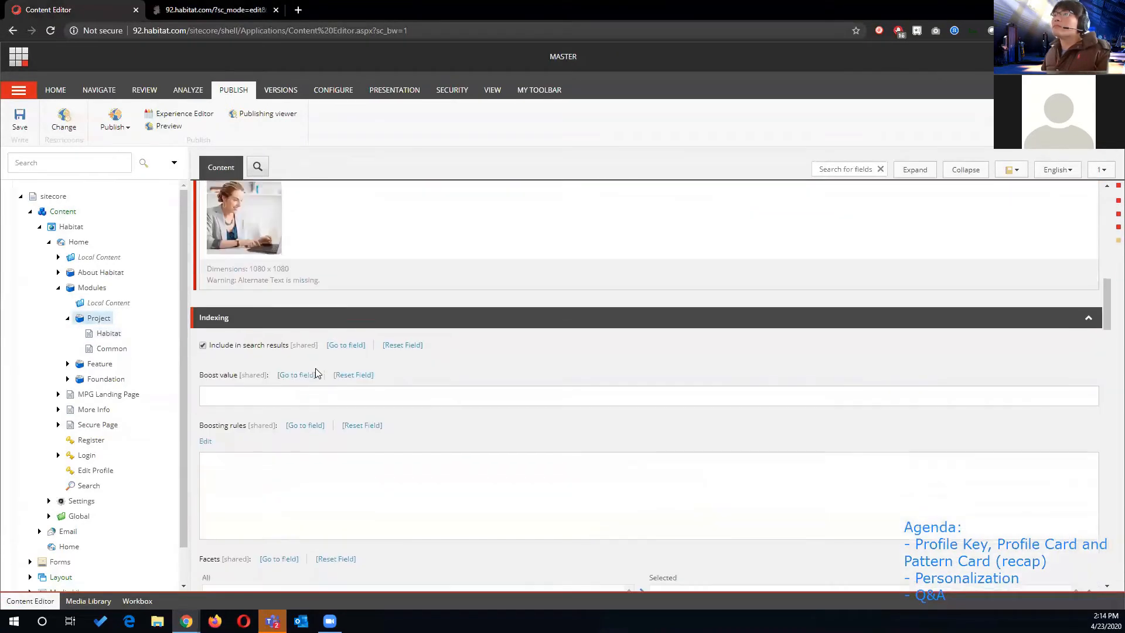
{"action": "scroll", "coordinate": [315, 368], "scroll_direction": "down", "scroll_amount": 4}
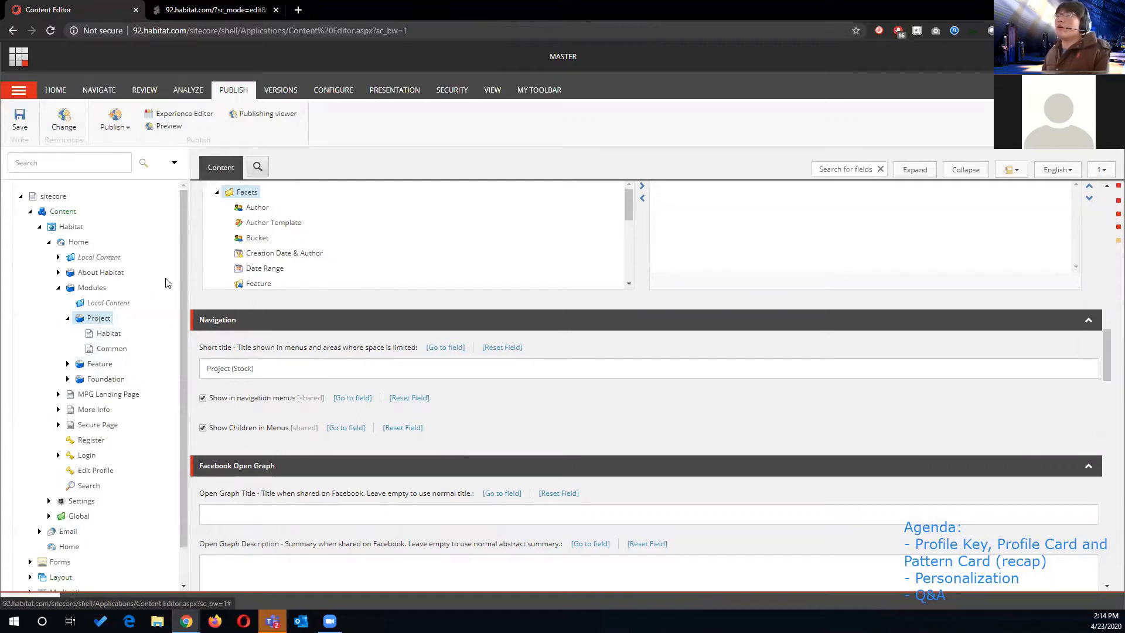
- Open the Accounts page under Modules/Feature in the Experience Editor and view the Sport Card in its profile card selection without changing it
{"action": "left_click", "coordinate": [266, 13]}
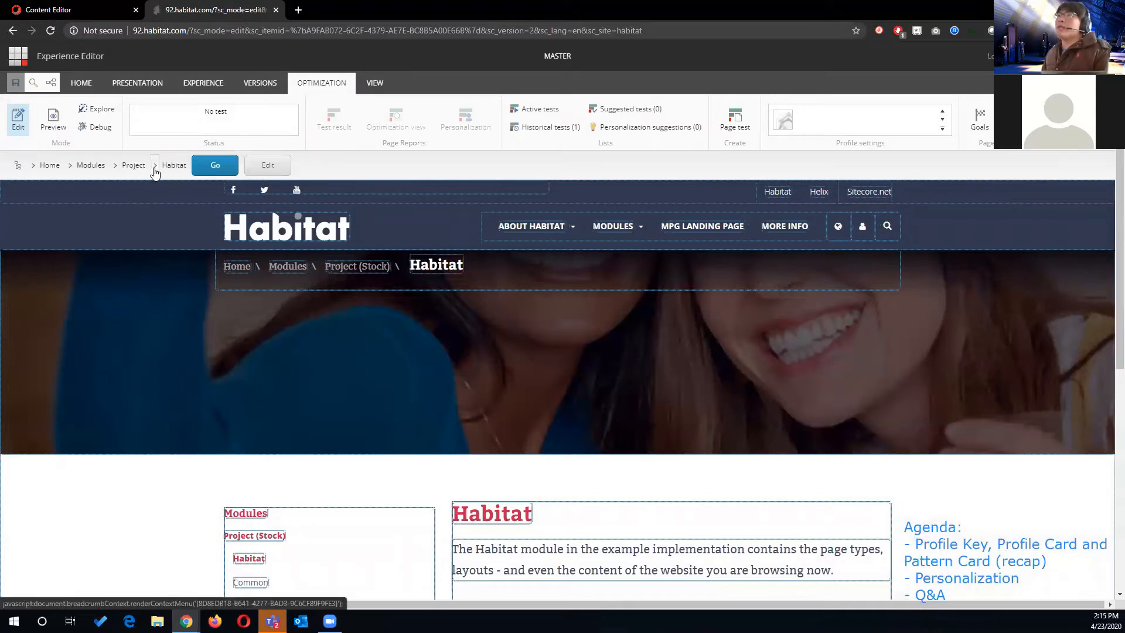
{"action": "left_click", "coordinate": [115, 171]}
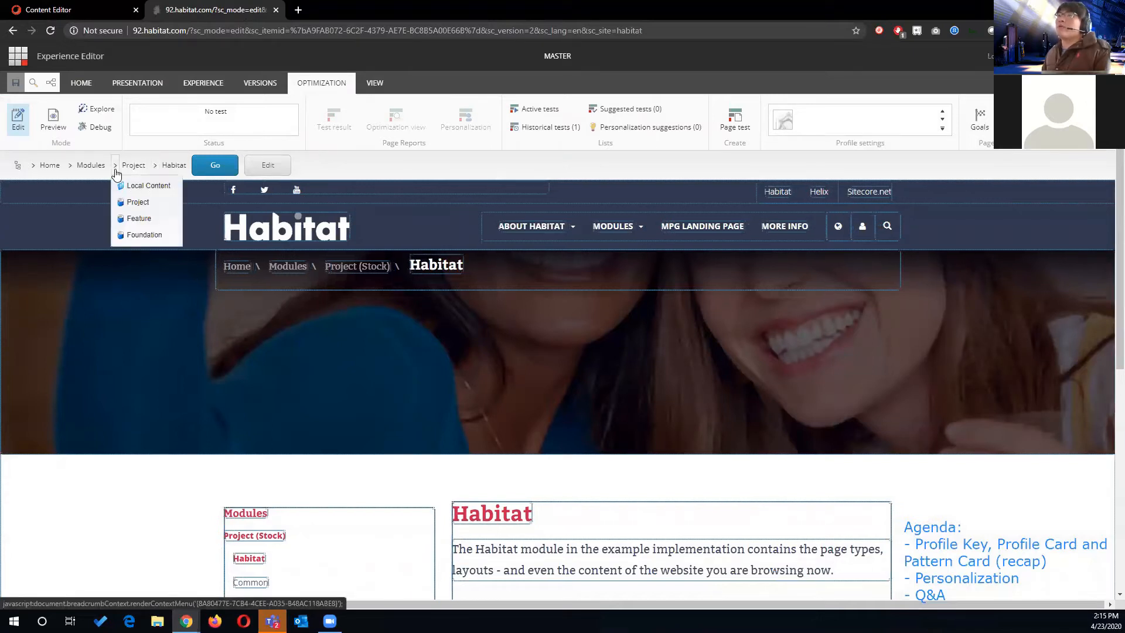
{"action": "left_click", "coordinate": [145, 221]}
{"action": "left_click", "coordinate": [157, 166]}
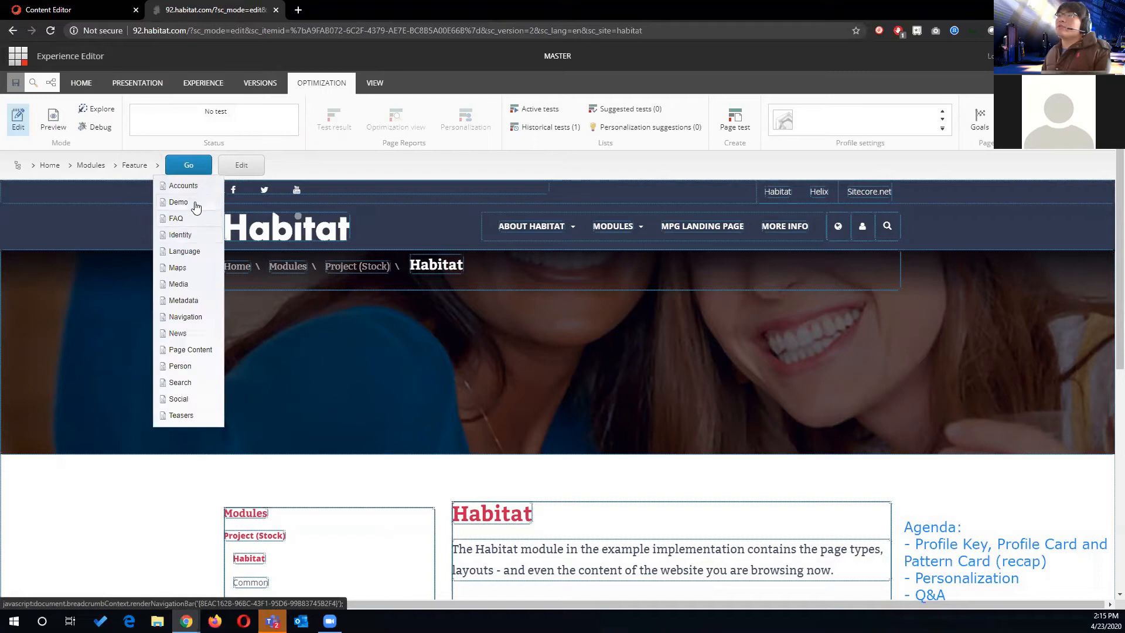
{"action": "left_click", "coordinate": [192, 186]}
{"action": "left_click", "coordinate": [232, 170]}
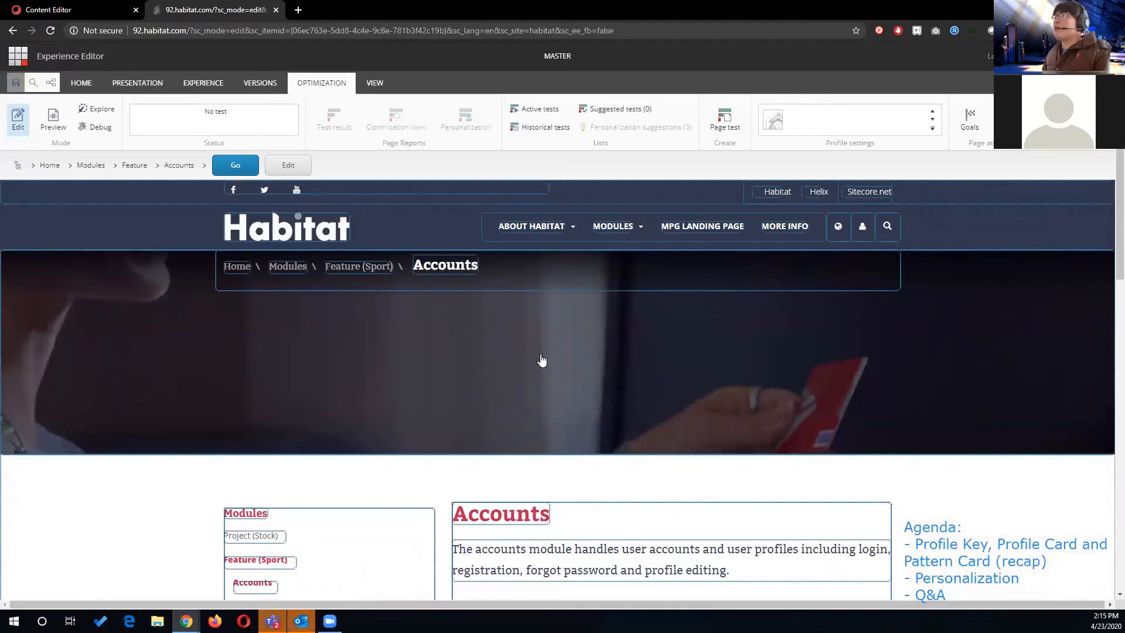
{"action": "left_click", "coordinate": [773, 126]}
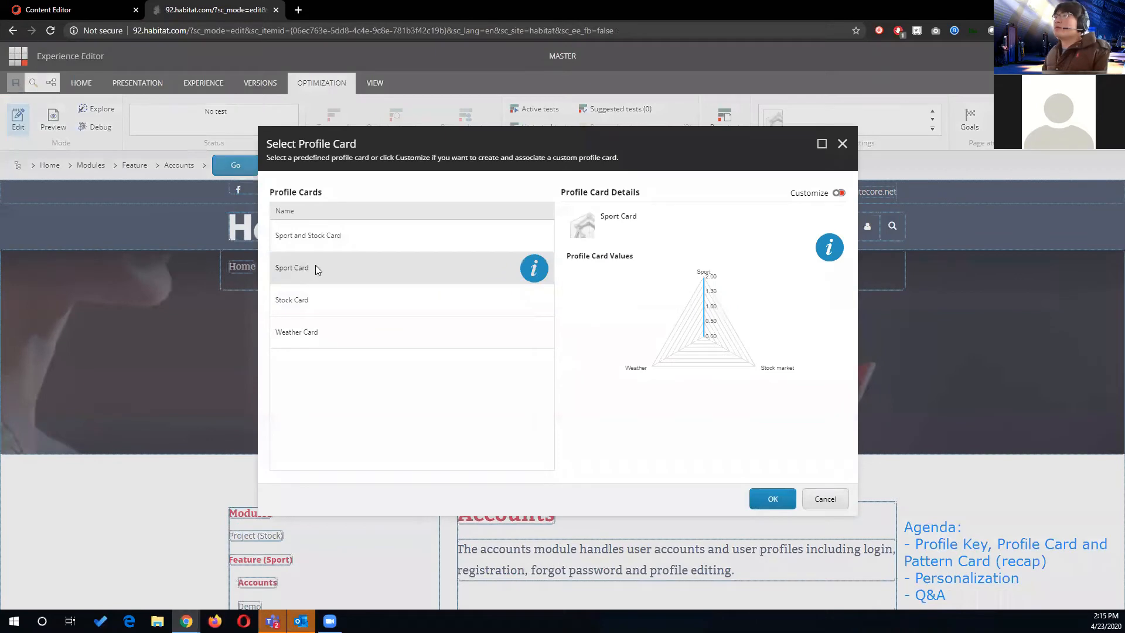
{"action": "left_click", "coordinate": [825, 498]}
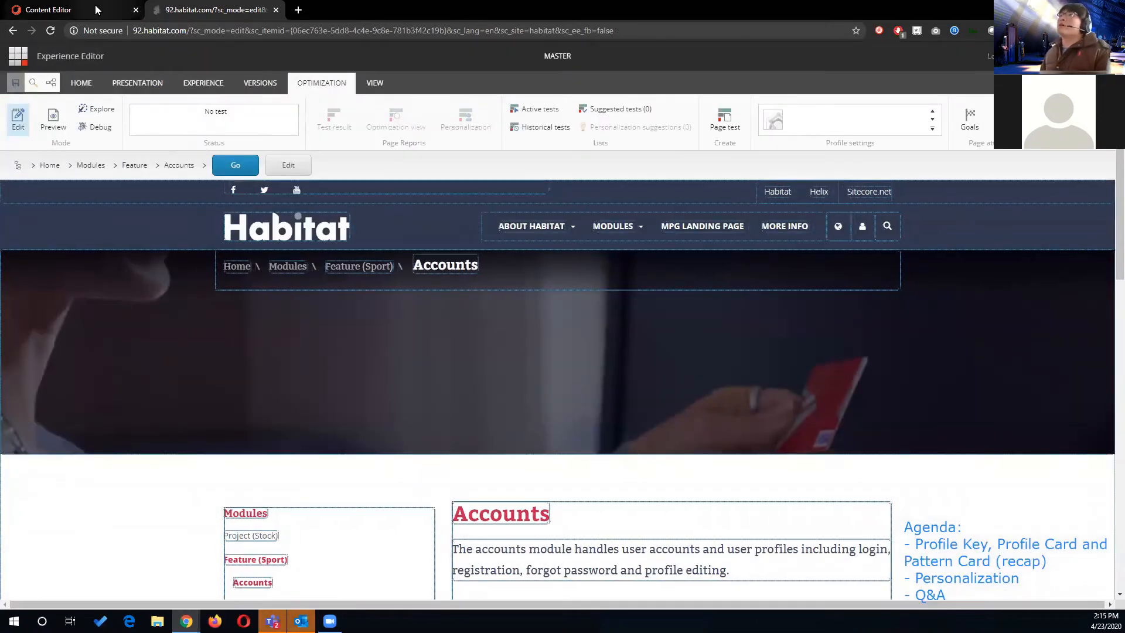
- Expand the Feature item under Modules in the Content Editor tree to show its child pages
{"action": "left_click", "coordinate": [71, 9]}
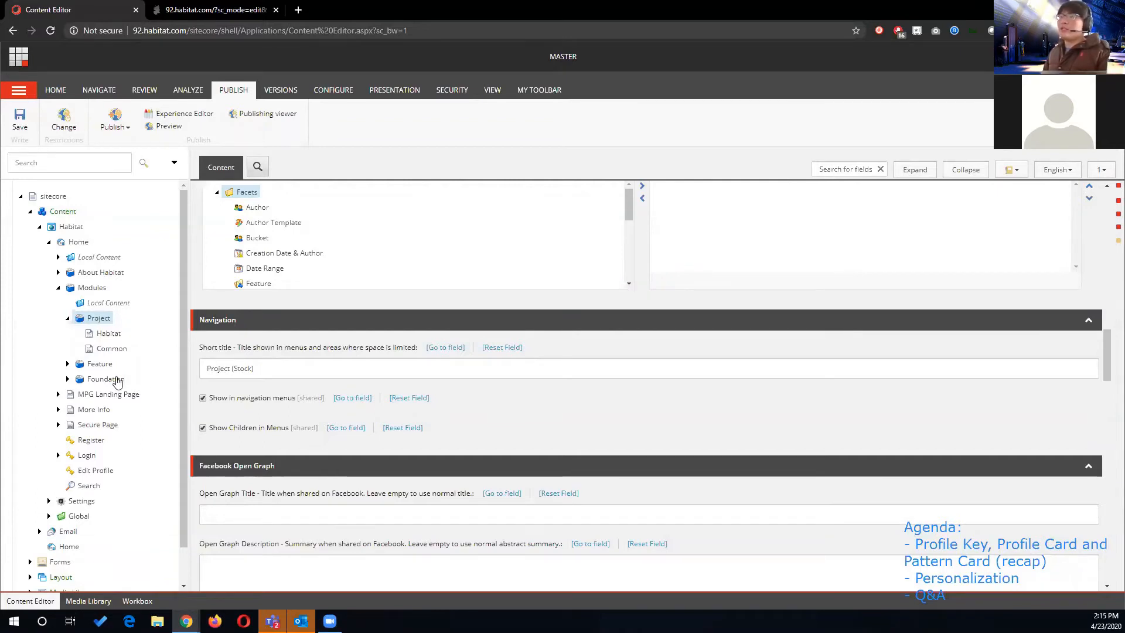
{"action": "left_click", "coordinate": [68, 364]}
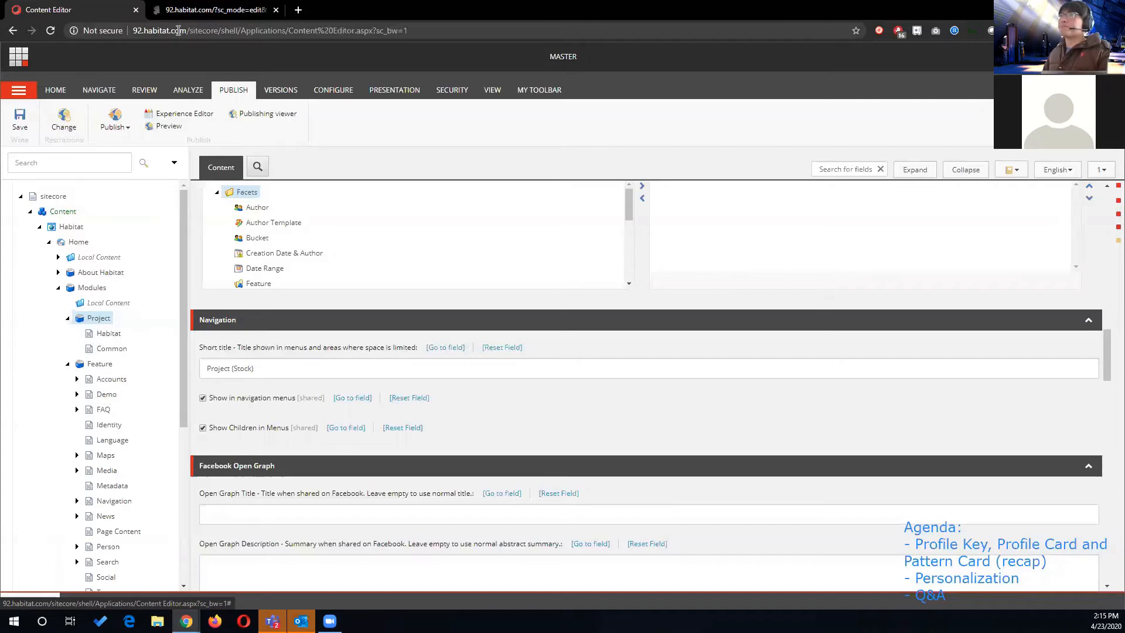
{"action": "left_click", "coordinate": [200, 11]}
{"action": "left_click", "coordinate": [103, 12]}
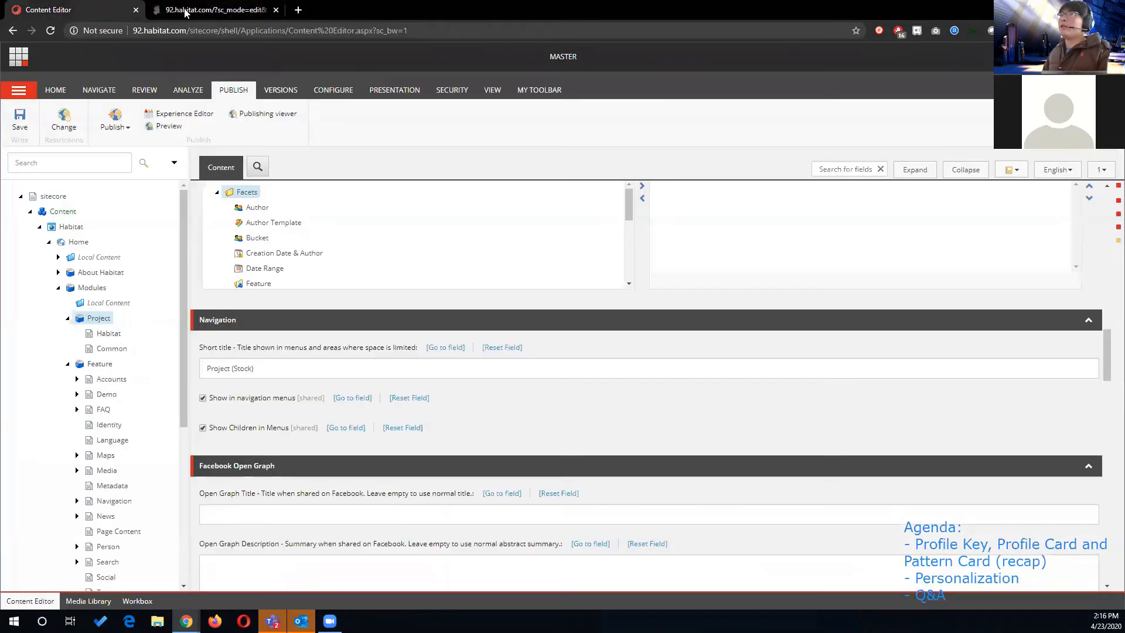
- Open the Marketing Control Panel from the Launchpad and expand Profiles, News and Pattern Cards
{"action": "left_click", "coordinate": [18, 57]}
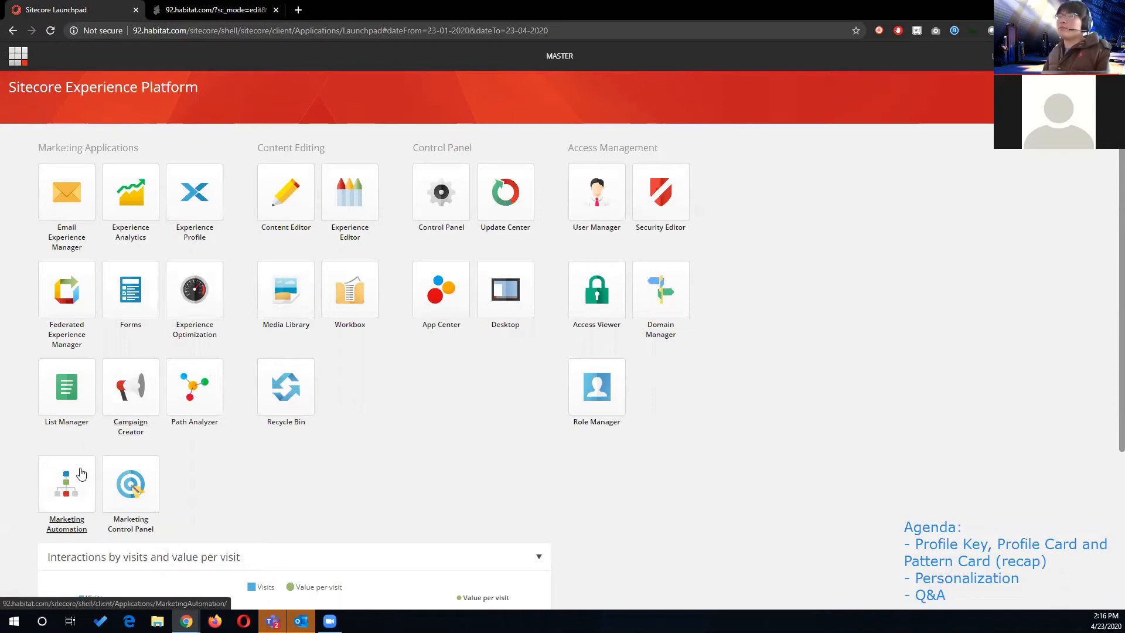
{"action": "left_click", "coordinate": [130, 486]}
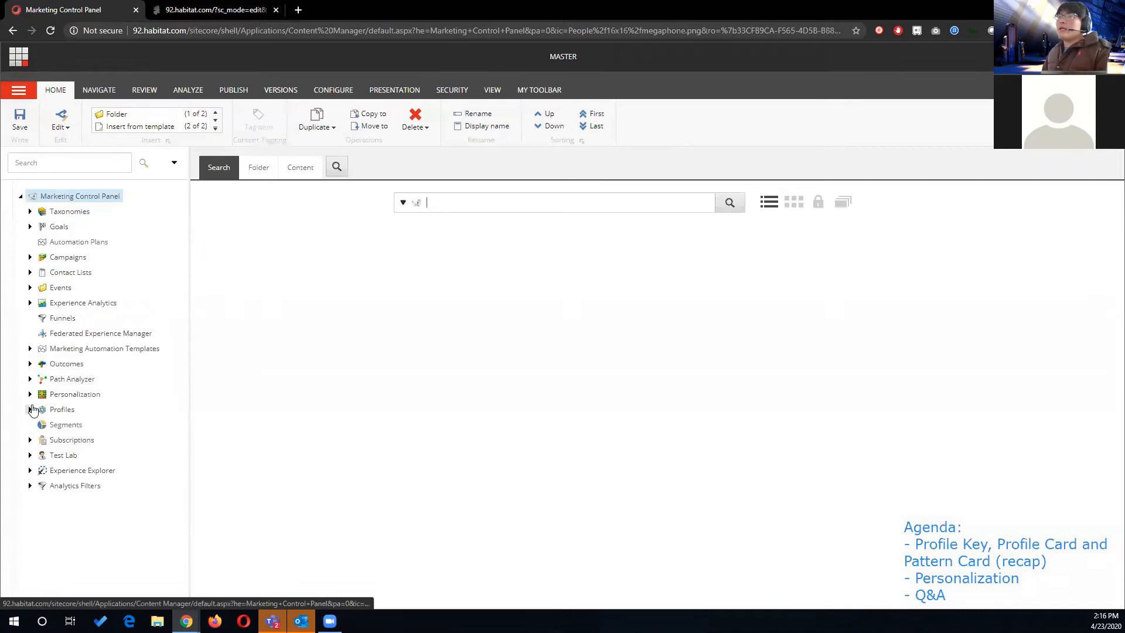
{"action": "left_click", "coordinate": [31, 409]}
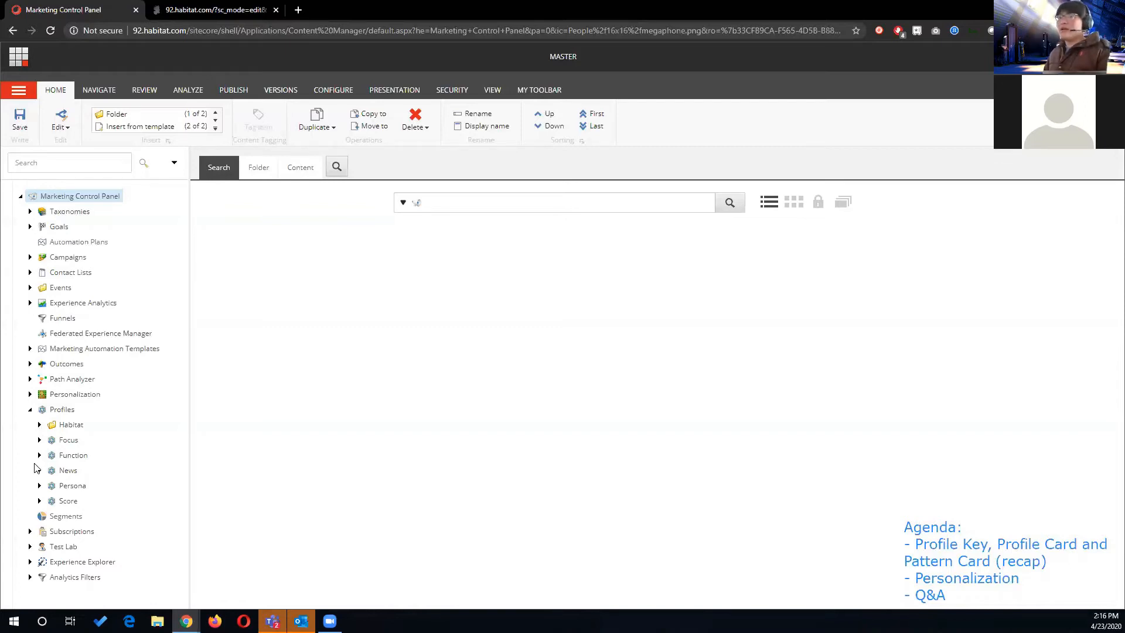
{"action": "left_click", "coordinate": [39, 470]}
{"action": "left_click", "coordinate": [48, 546]}
{"action": "scroll", "coordinate": [65, 480], "scroll_direction": "down", "scroll_amount": 2}
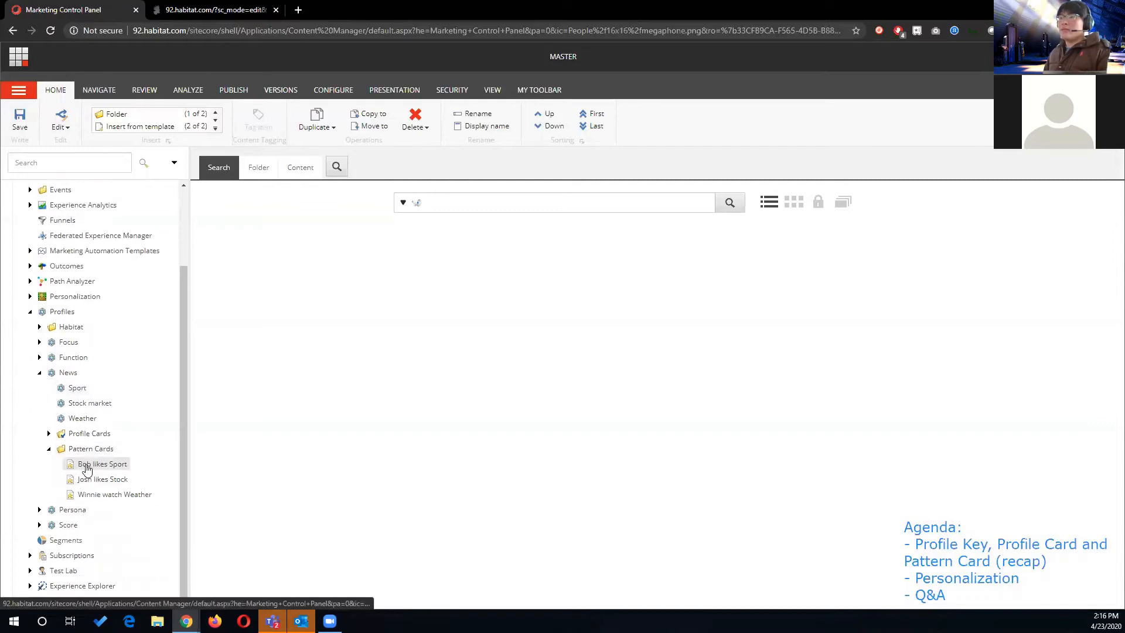
- Compare the pattern values of the sport, stock and weather pattern cards under the News profile
{"action": "left_click", "coordinate": [115, 469]}
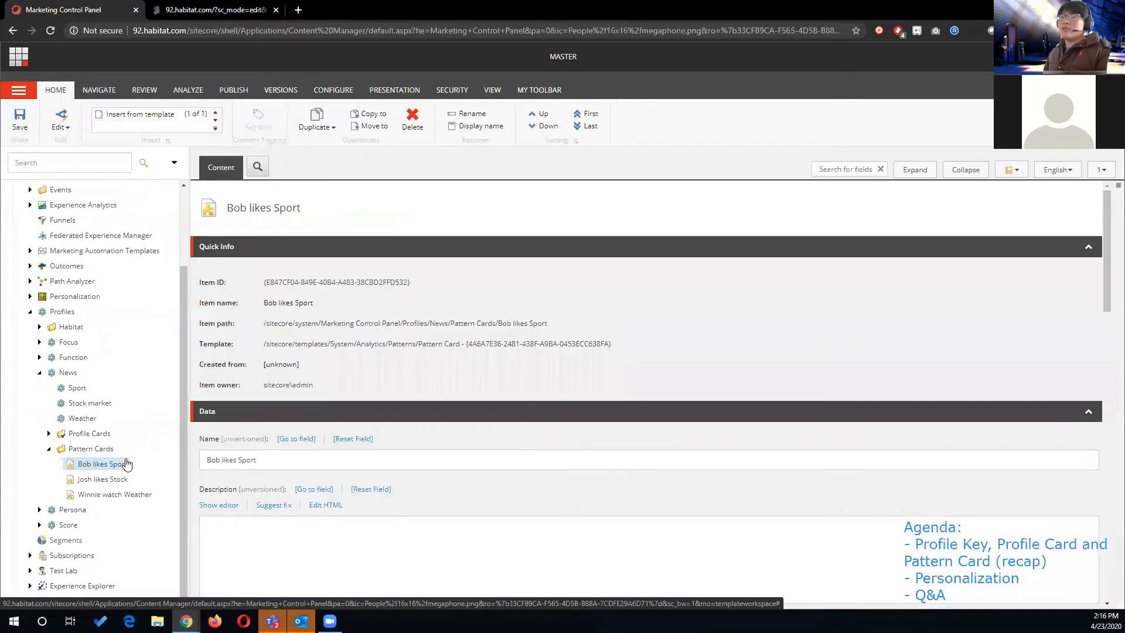
{"action": "left_click", "coordinate": [111, 481]}
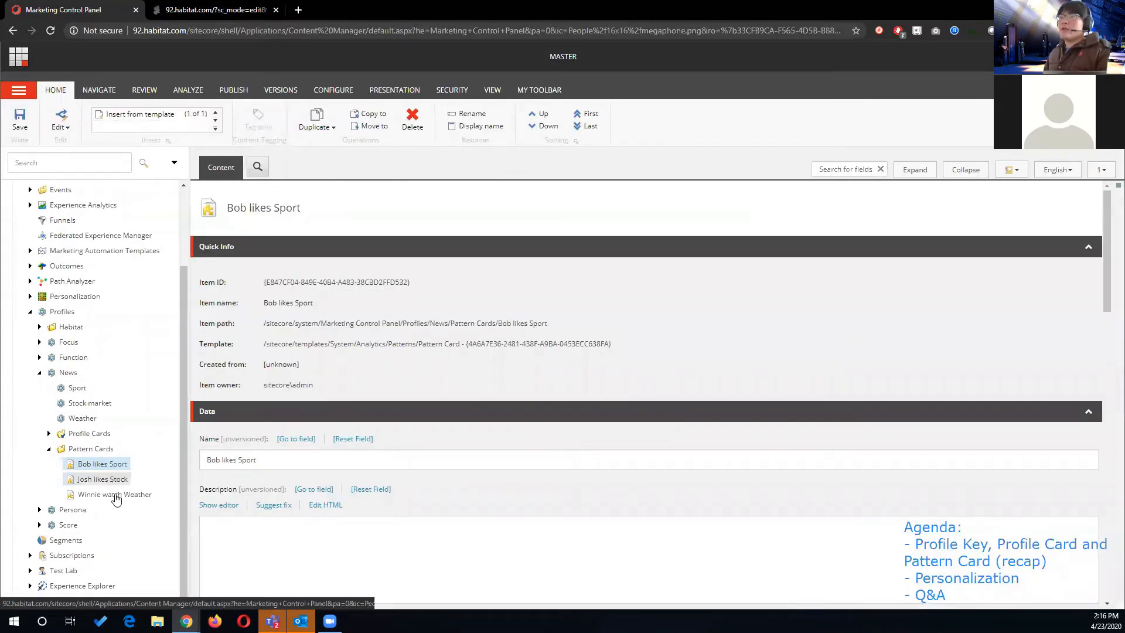
{"action": "left_click", "coordinate": [115, 495]}
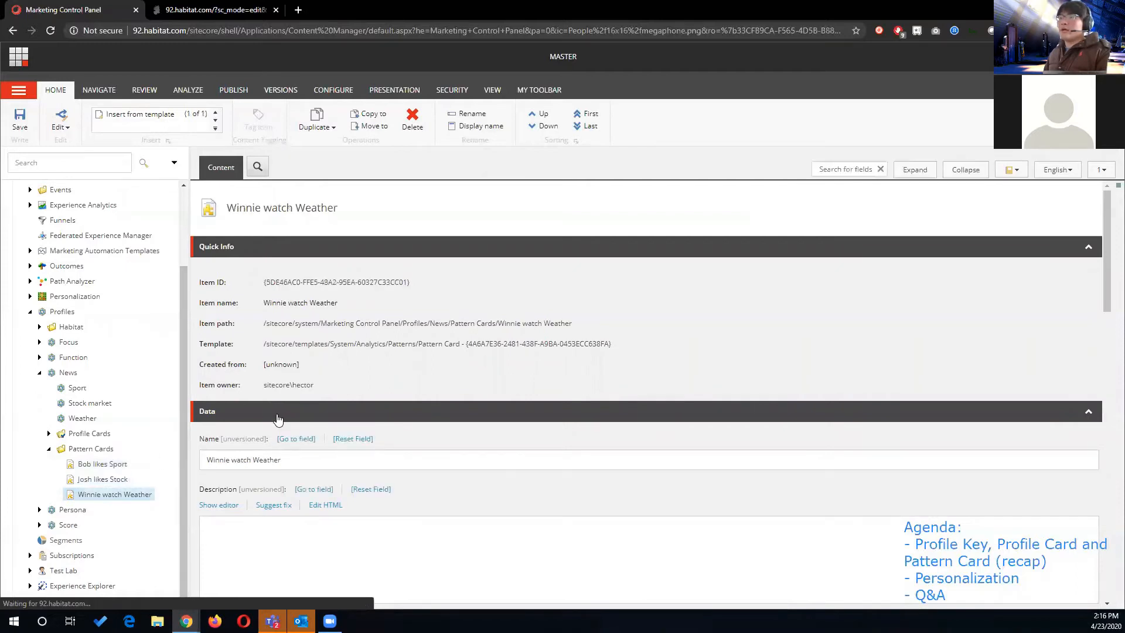
{"action": "scroll", "coordinate": [274, 421], "scroll_direction": "down", "scroll_amount": 3}
{"action": "left_click", "coordinate": [102, 469]}
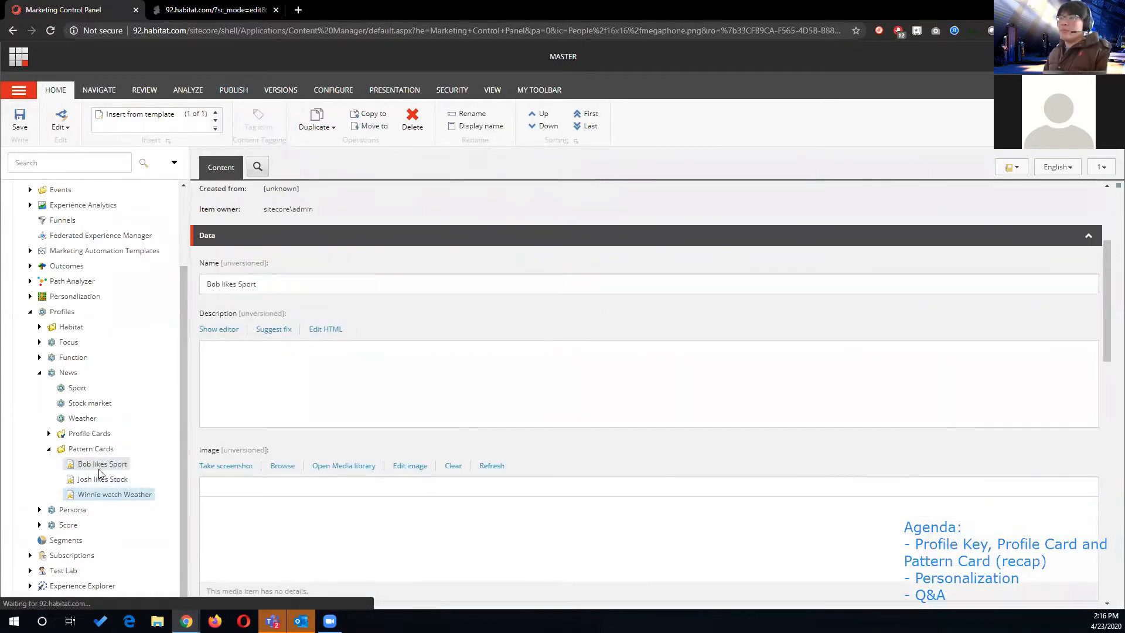
{"action": "scroll", "coordinate": [262, 375], "scroll_direction": "down", "scroll_amount": 4}
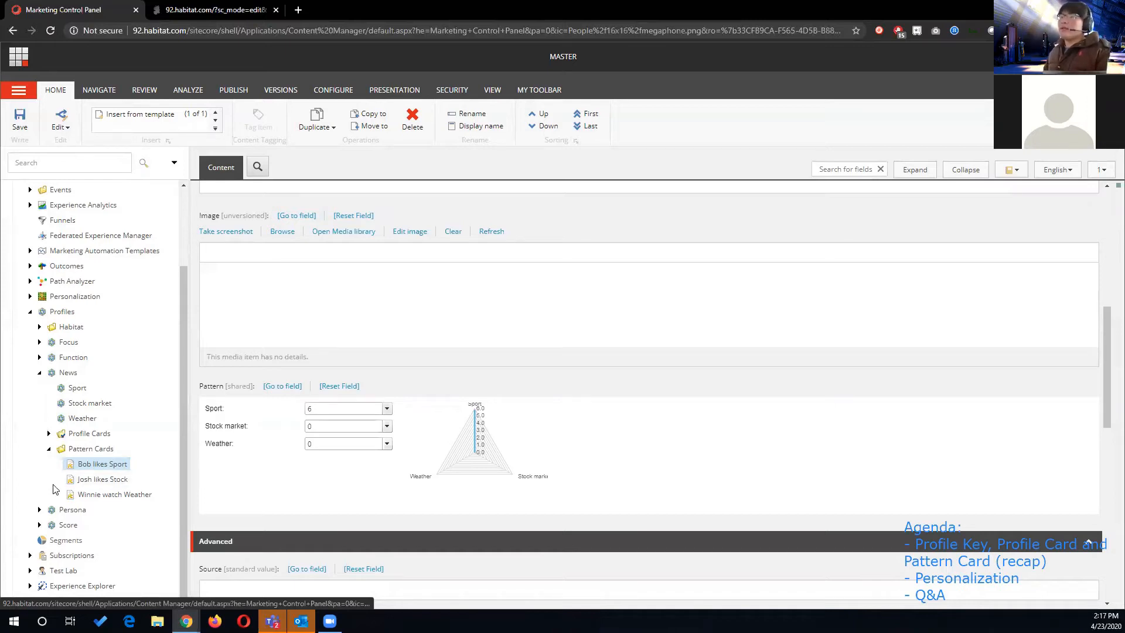
{"action": "left_click", "coordinate": [93, 479]}
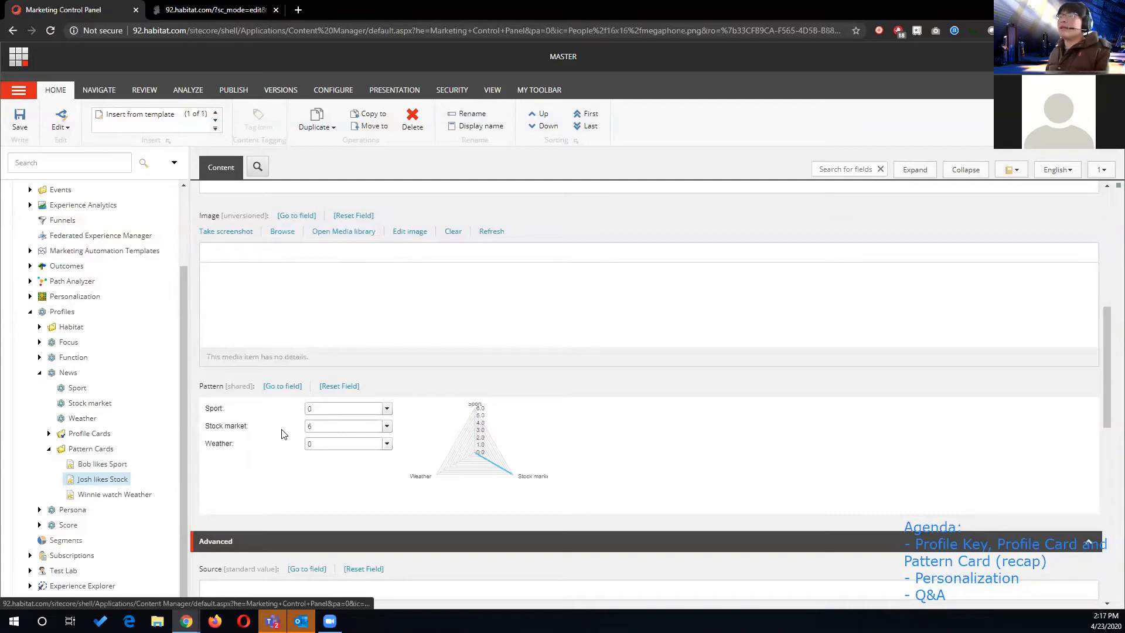
{"action": "left_click", "coordinate": [138, 496]}
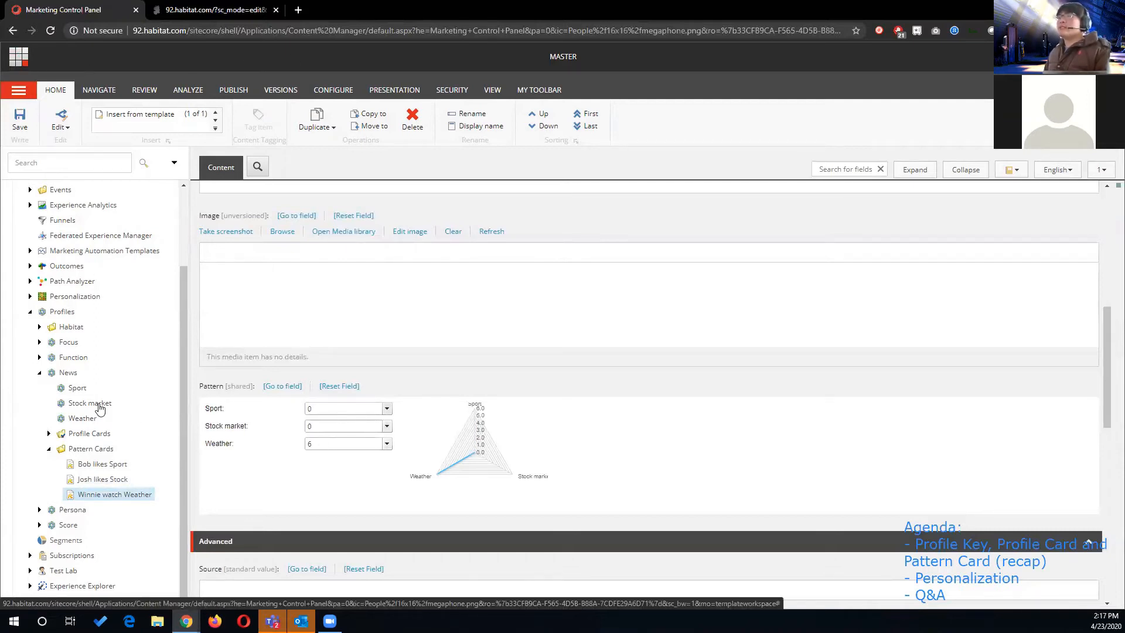
- Return to the Content Editor, open the Habitat site item in the Experience Editor and close the old Experience Editor page
{"action": "left_click", "coordinate": [20, 58]}
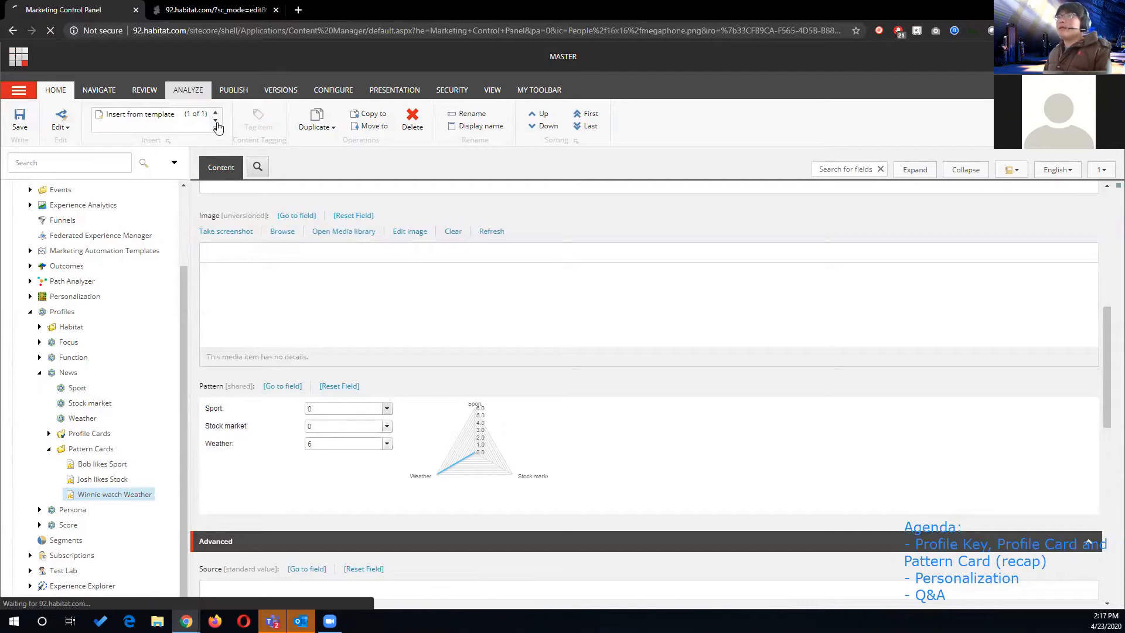
{"action": "left_click", "coordinate": [305, 206]}
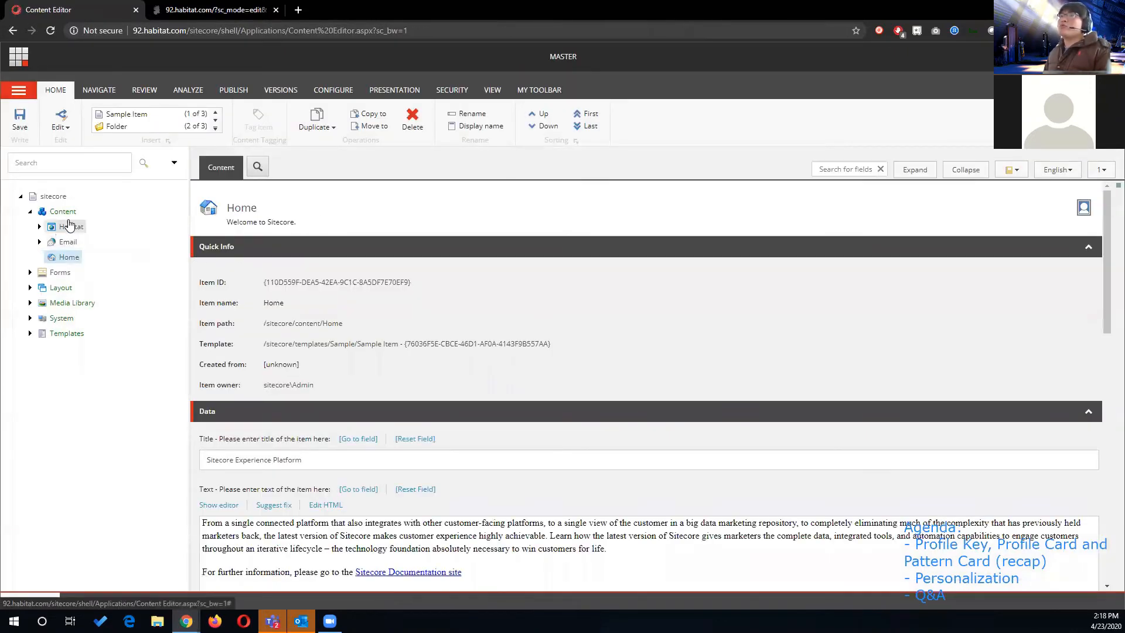
{"action": "left_click", "coordinate": [69, 226]}
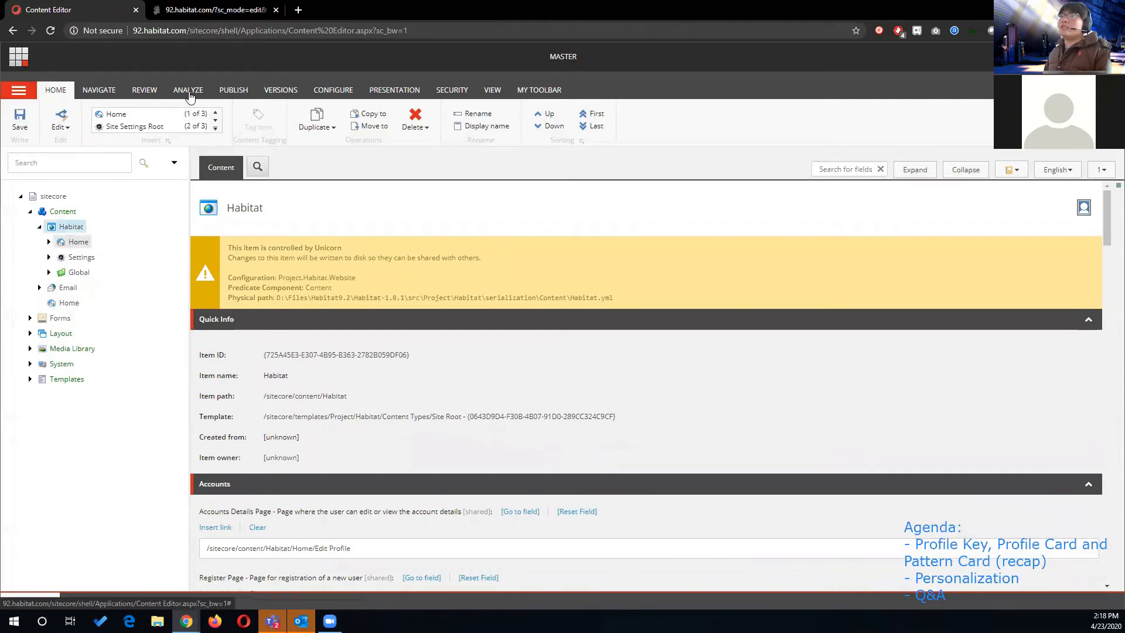
{"action": "left_click", "coordinate": [227, 91]}
{"action": "left_click", "coordinate": [165, 115]}
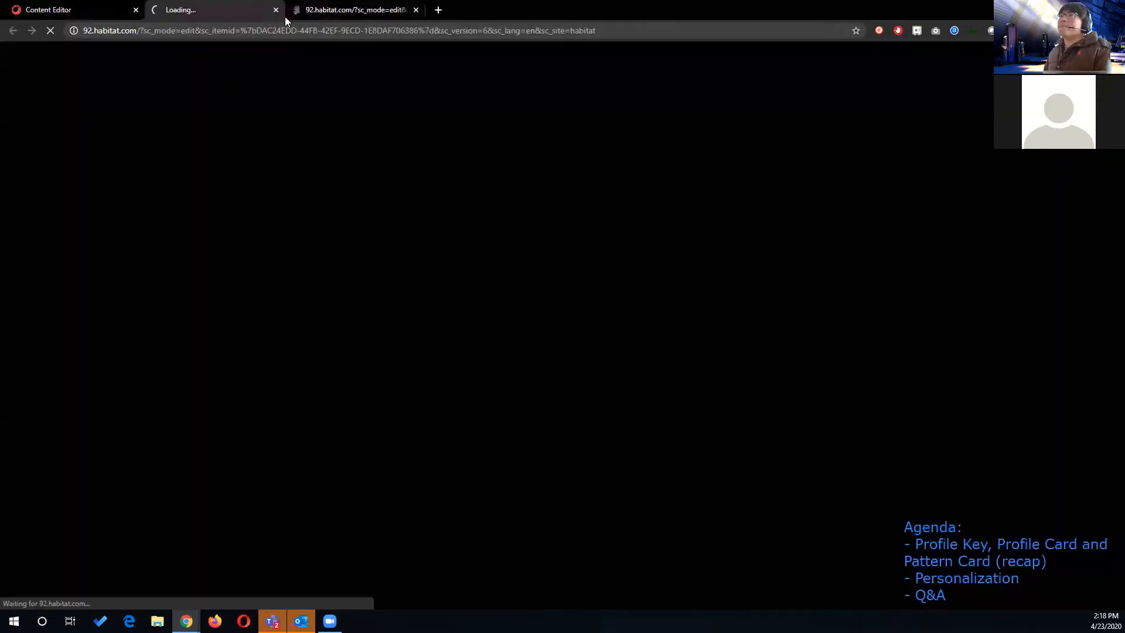
{"action": "left_click", "coordinate": [415, 10]}
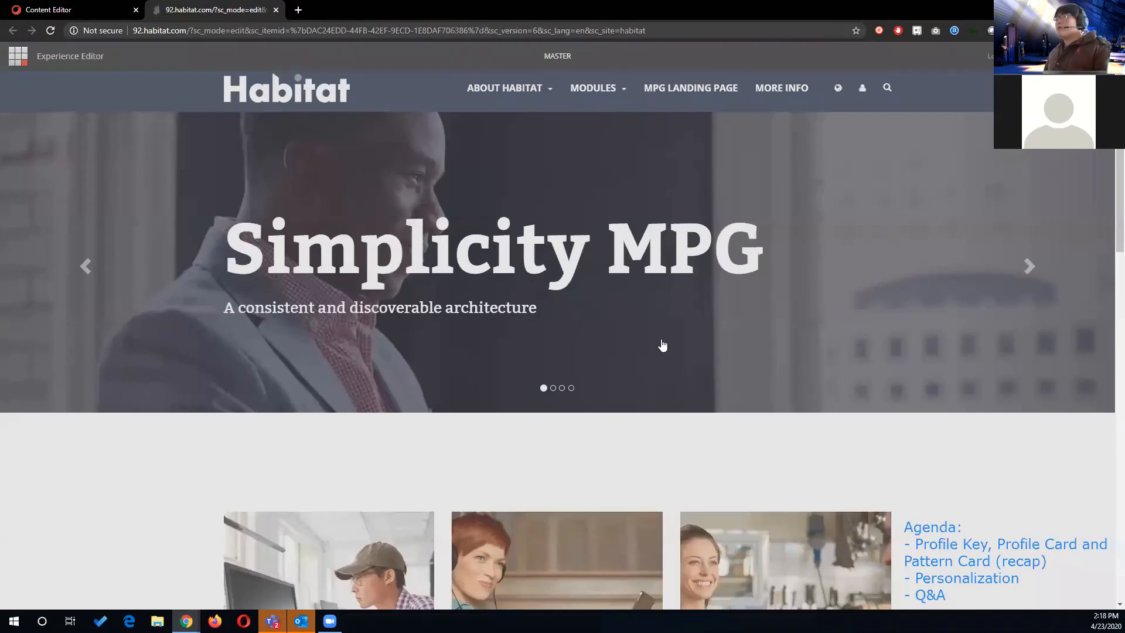
- Open personalization for the Getting Started page teaser and add a condition named Sport
{"action": "scroll", "coordinate": [820, 434], "scroll_direction": "down", "scroll_amount": 5}
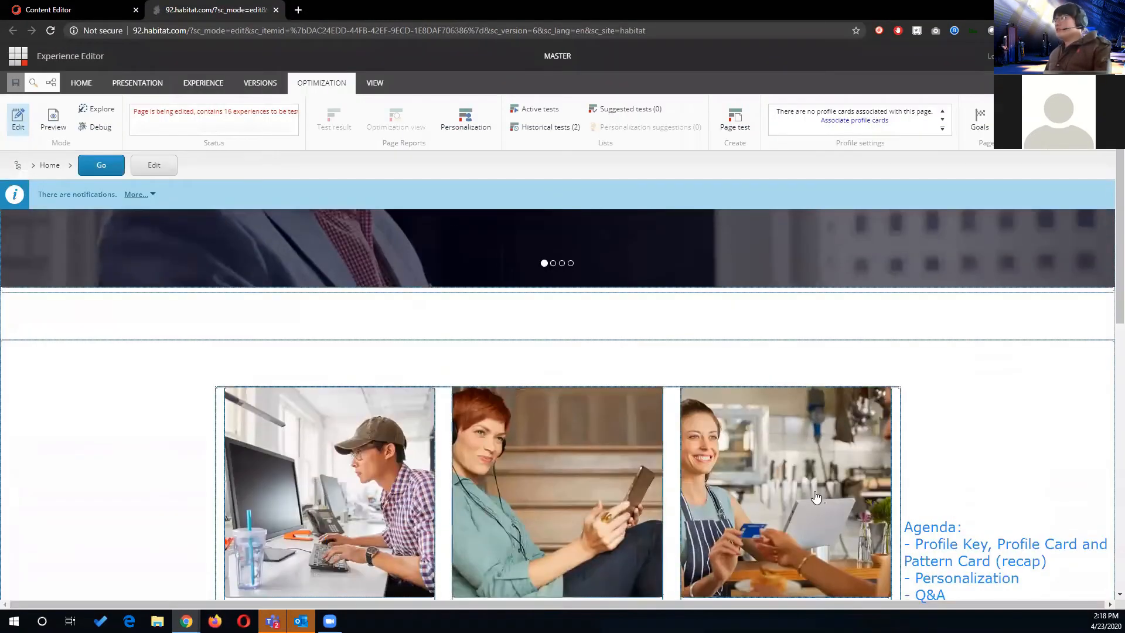
{"action": "scroll", "coordinate": [803, 410], "scroll_direction": "down", "scroll_amount": 2}
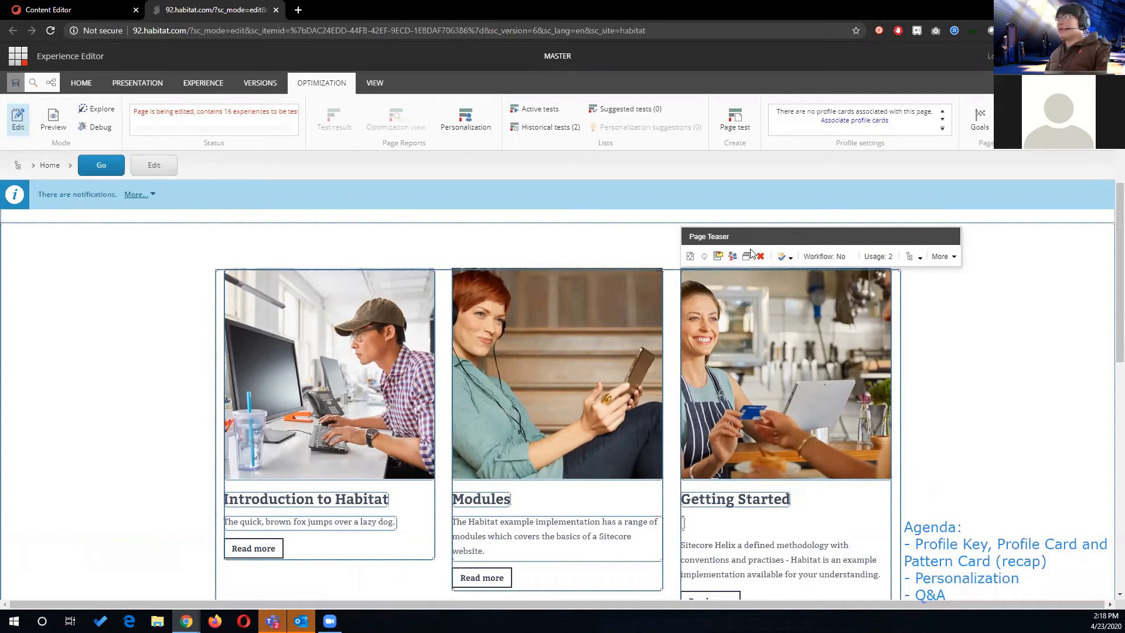
{"action": "left_click", "coordinate": [734, 257]}
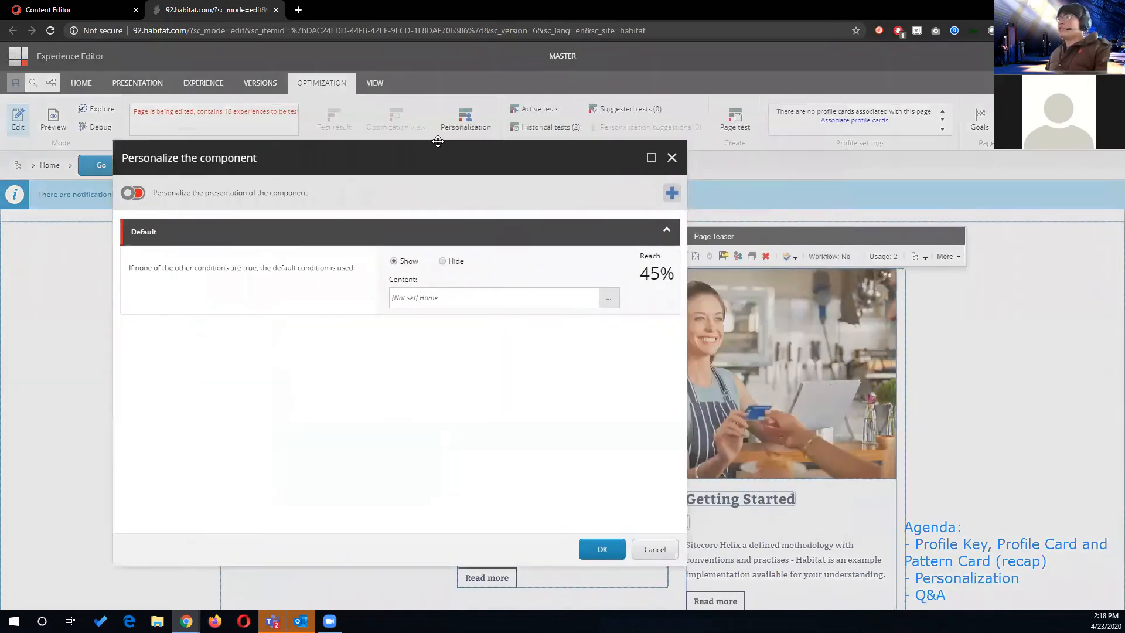
{"action": "left_click_drag", "start_coordinate": [437, 141], "coordinate": [351, 137]}
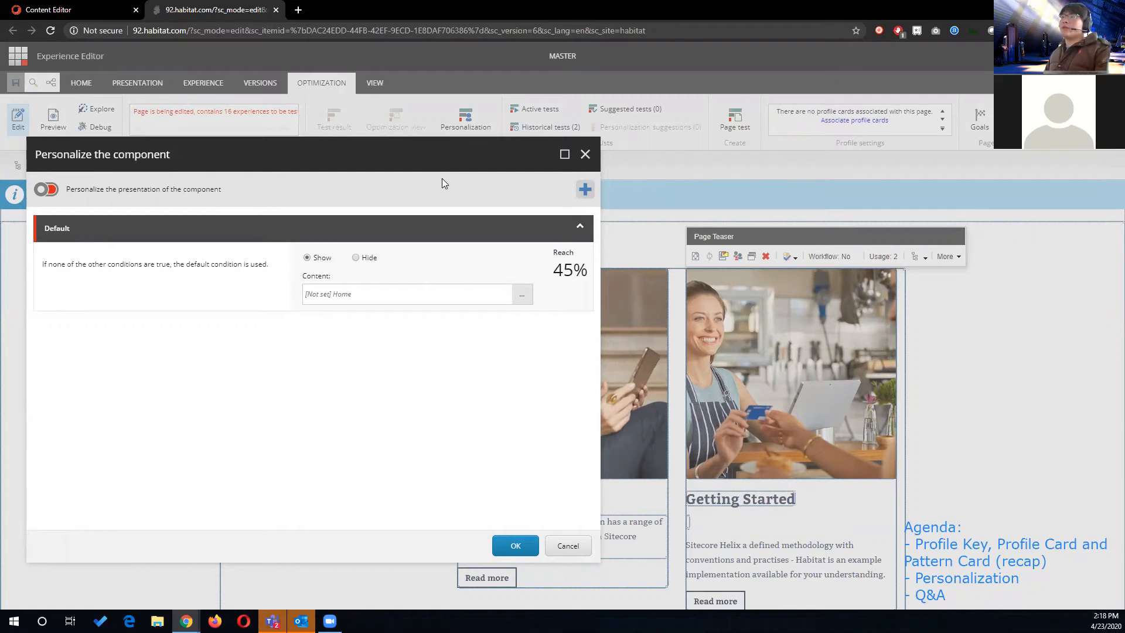
{"action": "left_click", "coordinate": [585, 191]}
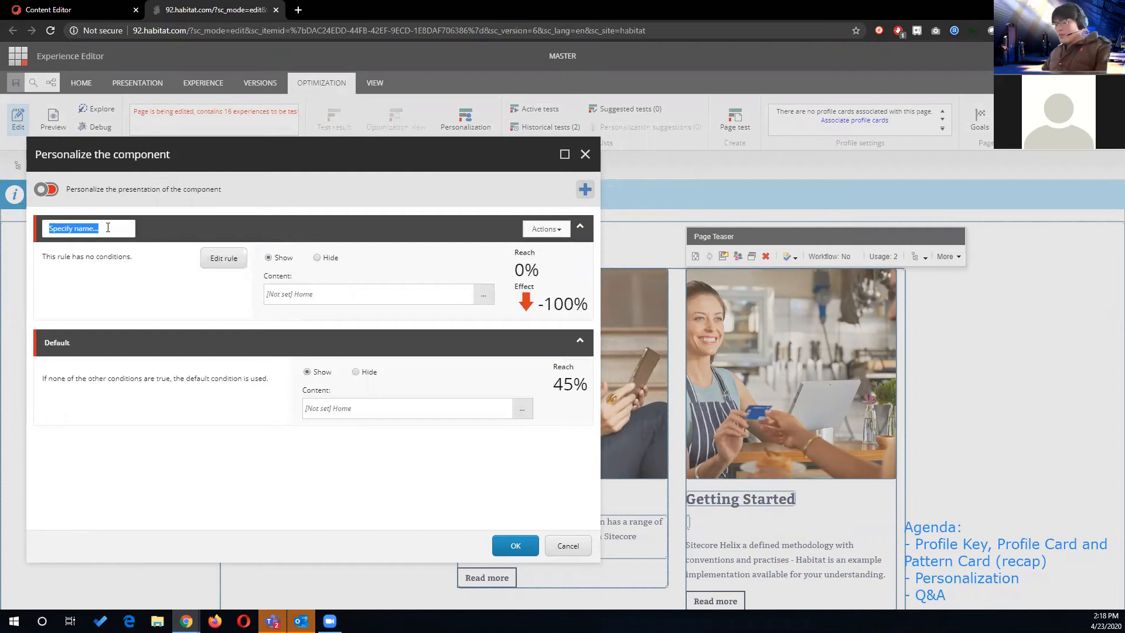
{"action": "type", "text": "Sport"}
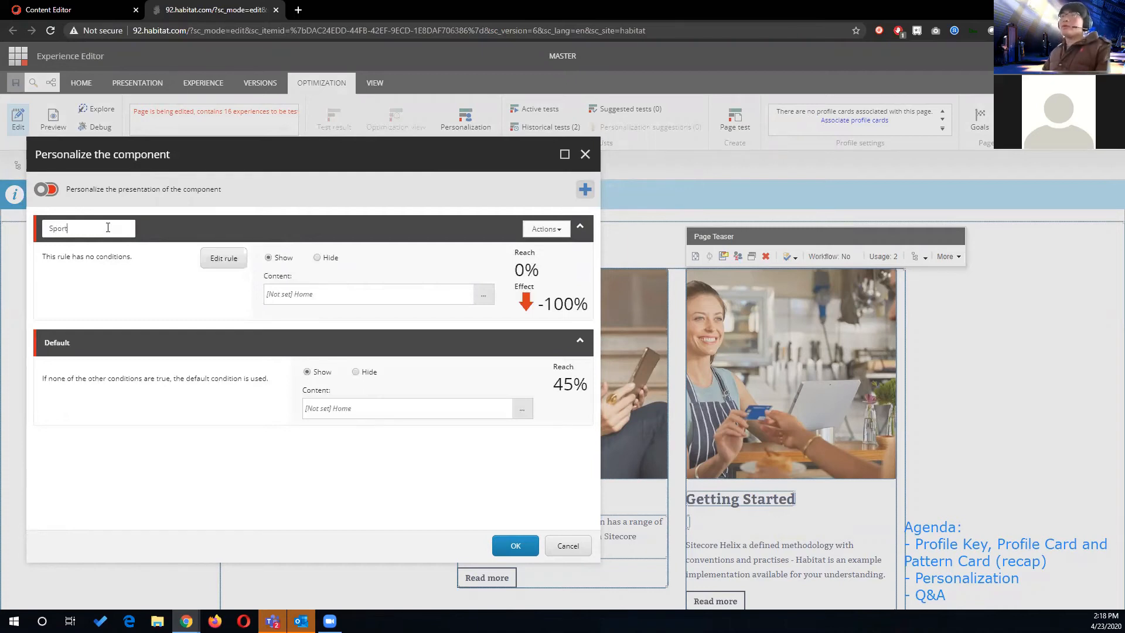
- Search the rule conditions for "pattern" and add the current-visit pattern card condition to the Sport rule
{"action": "left_click", "coordinate": [219, 261]}
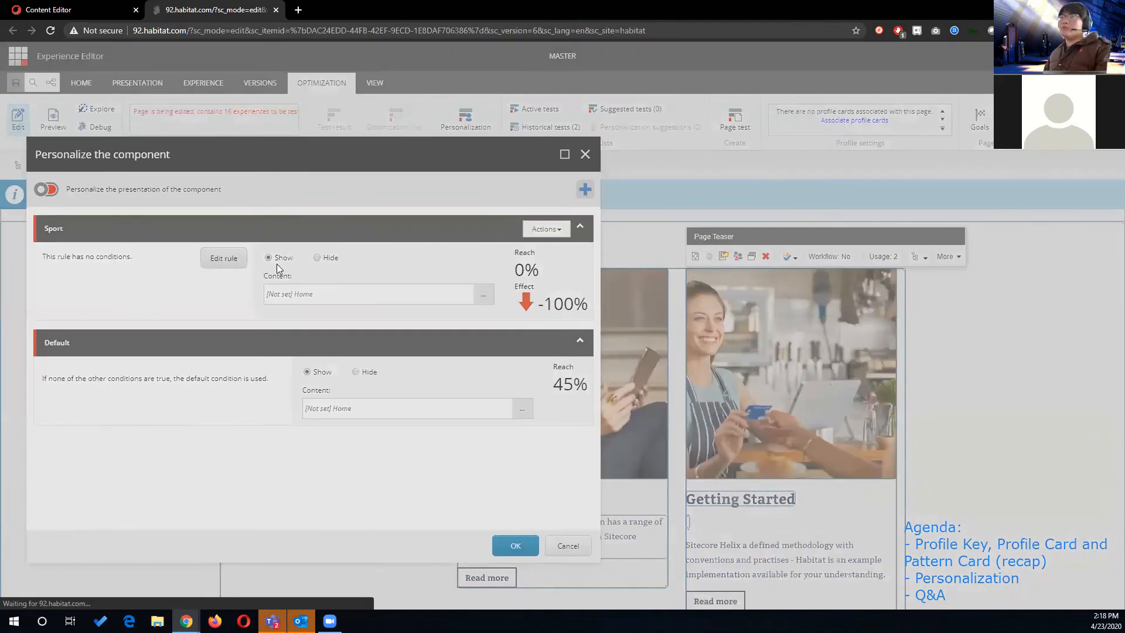
{"action": "left_click", "coordinate": [468, 179]}
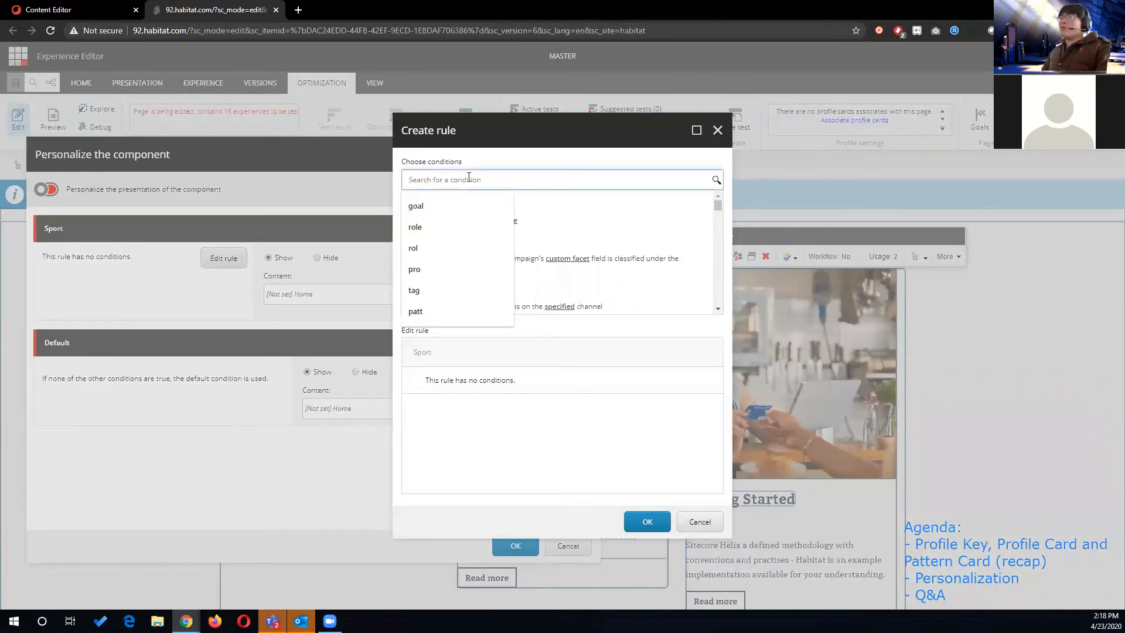
{"action": "left_click_drag", "start_coordinate": [715, 203], "coordinate": [718, 216]}
{"action": "left_click", "coordinate": [628, 319]}
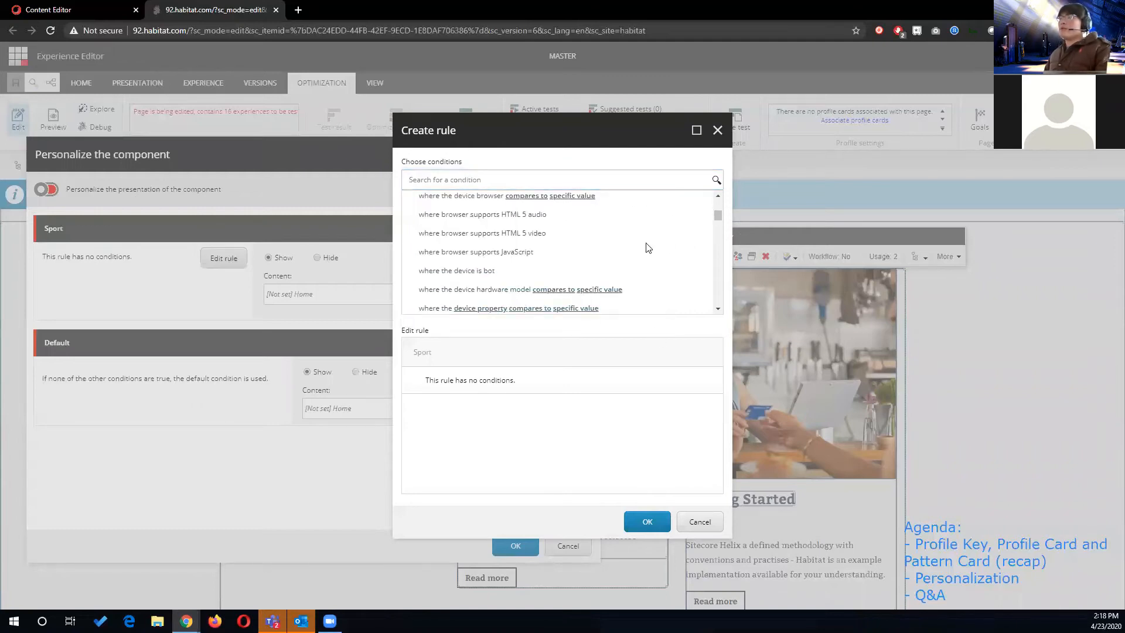
{"action": "left_click", "coordinate": [561, 181]}
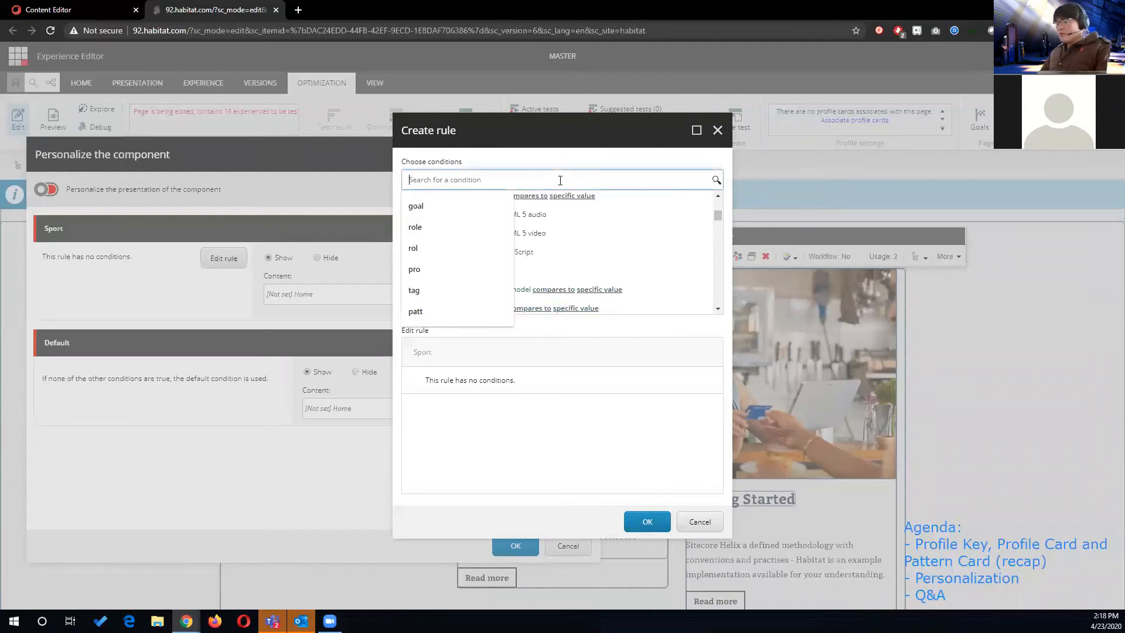
{"action": "type", "text": "pa"}
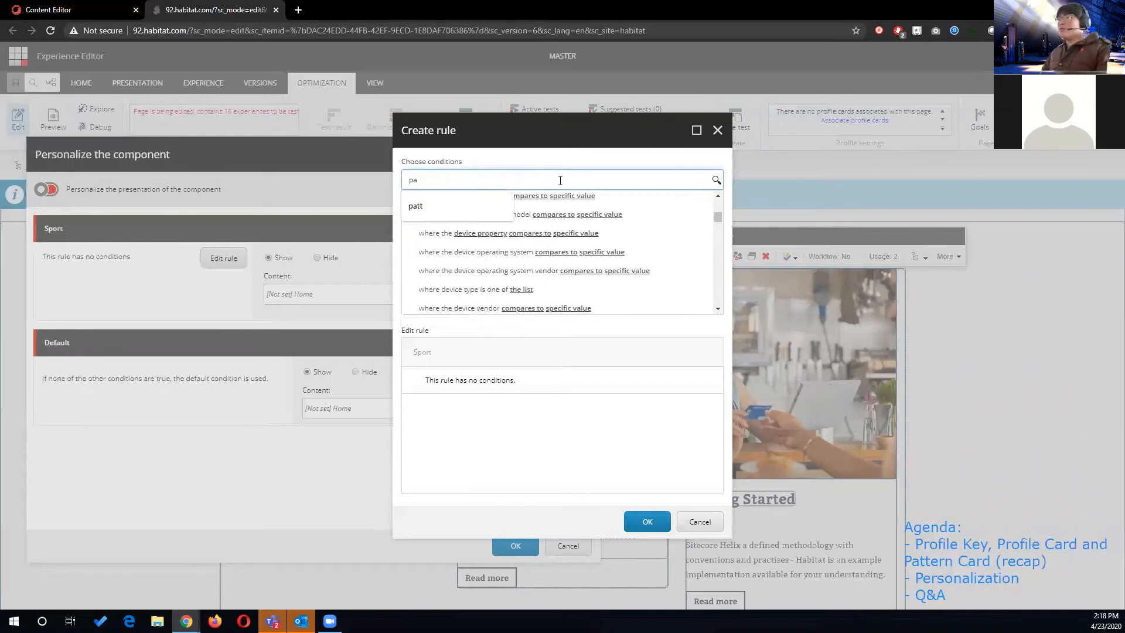
{"action": "type", "text": "ttern"}
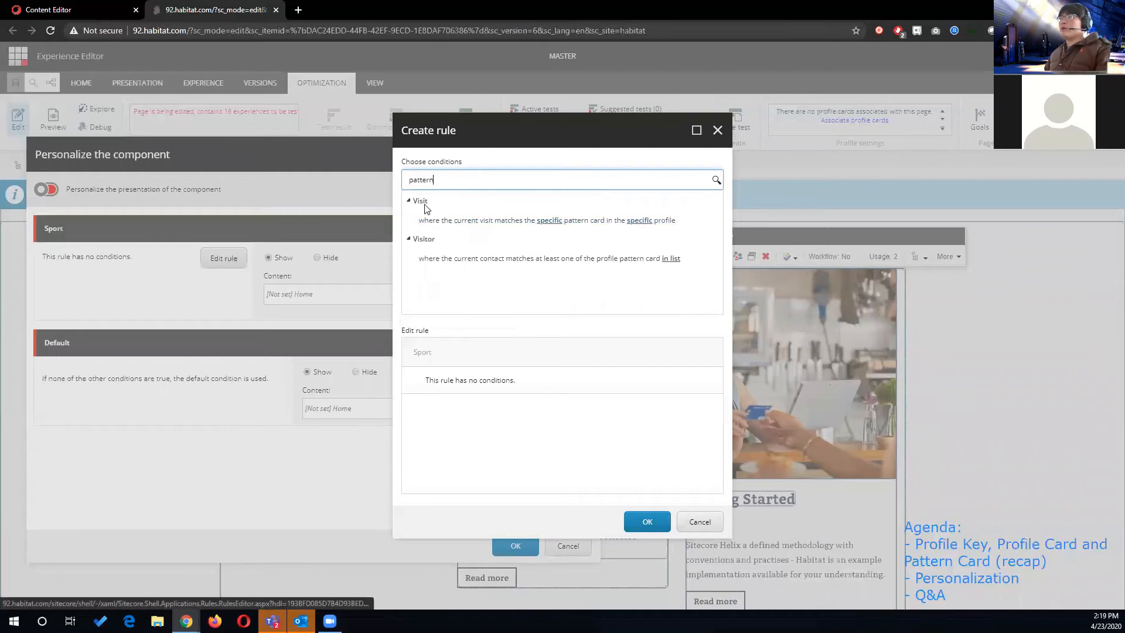
{"action": "left_click", "coordinate": [490, 224]}
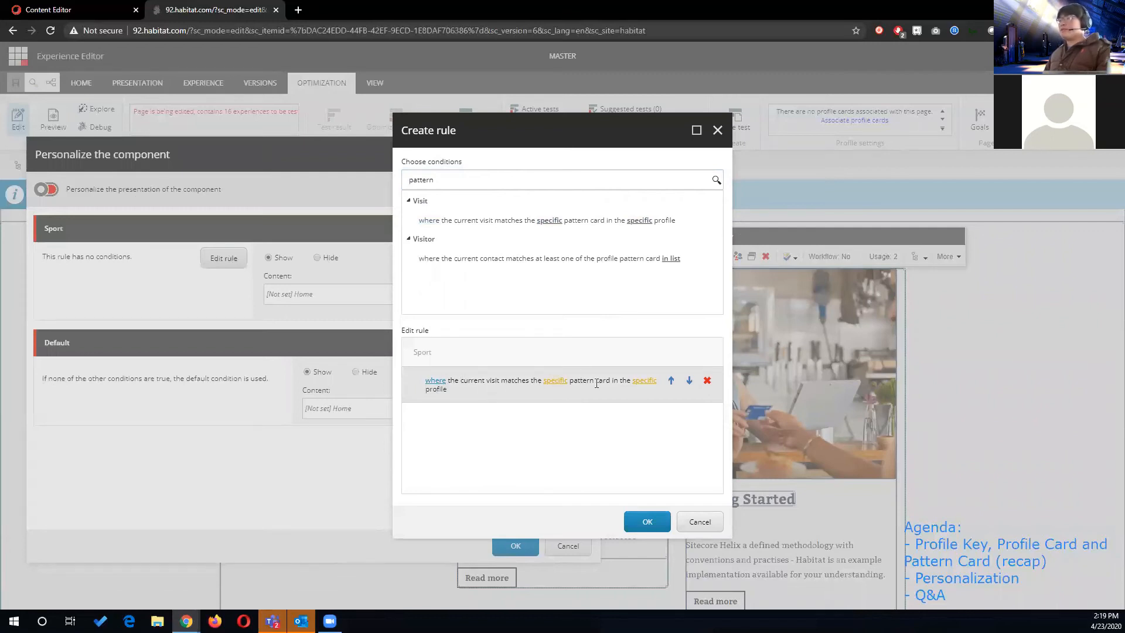
- Set the Sport rule to match the sport pattern card in the News profile and confirm the rule
{"action": "left_click", "coordinate": [646, 382]}
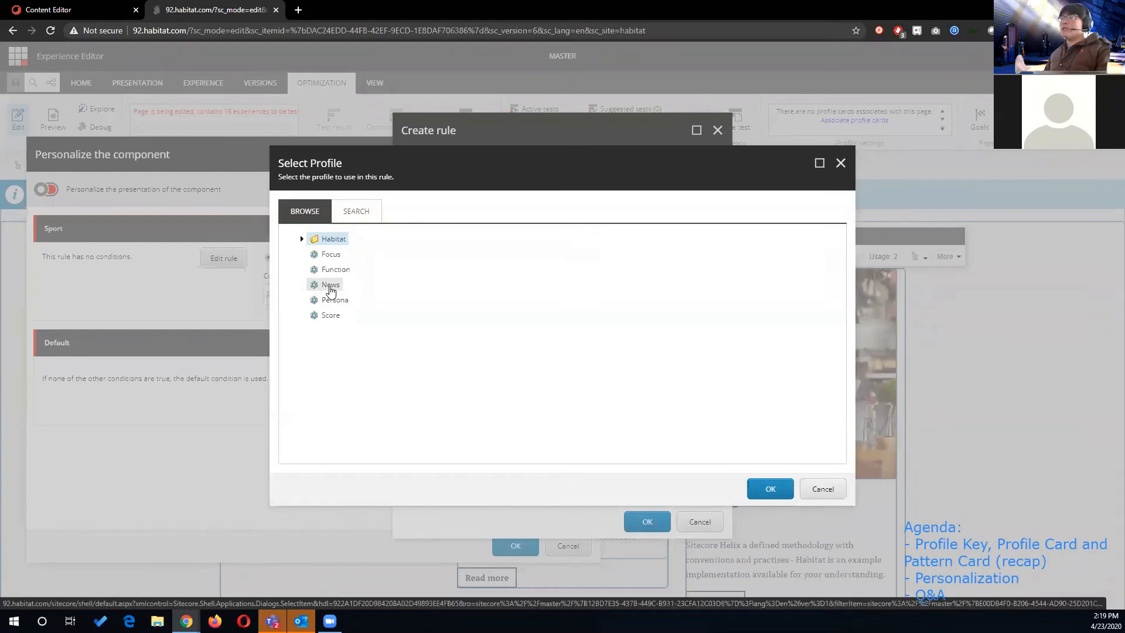
{"action": "left_click", "coordinate": [330, 287]}
{"action": "left_click", "coordinate": [768, 490]}
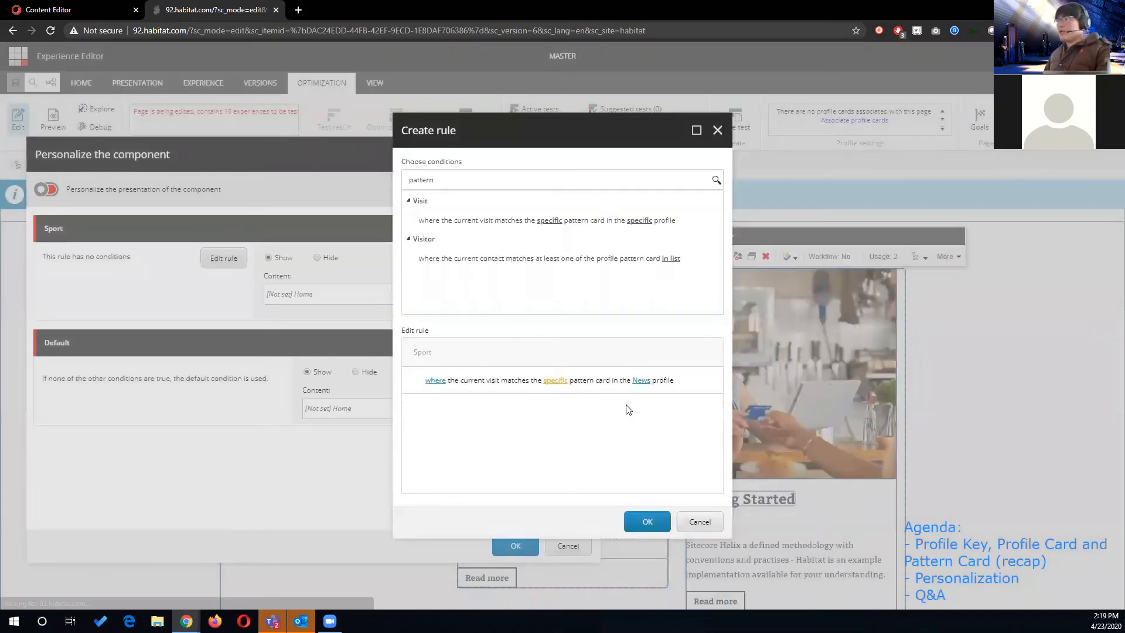
{"action": "left_click", "coordinate": [554, 381]}
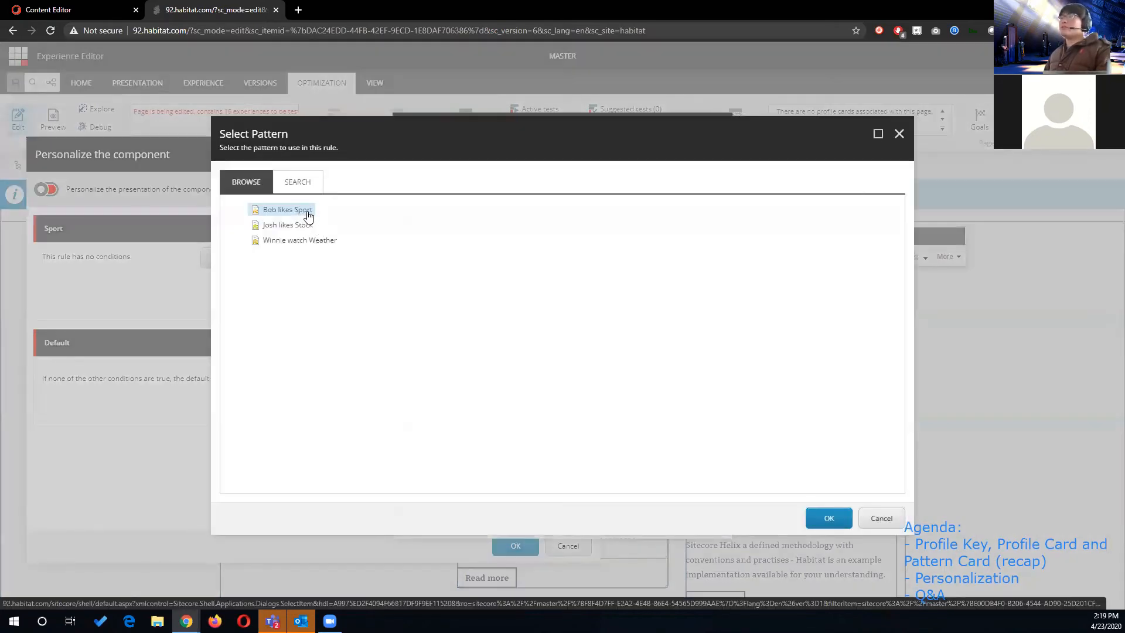
{"action": "left_click", "coordinate": [828, 518]}
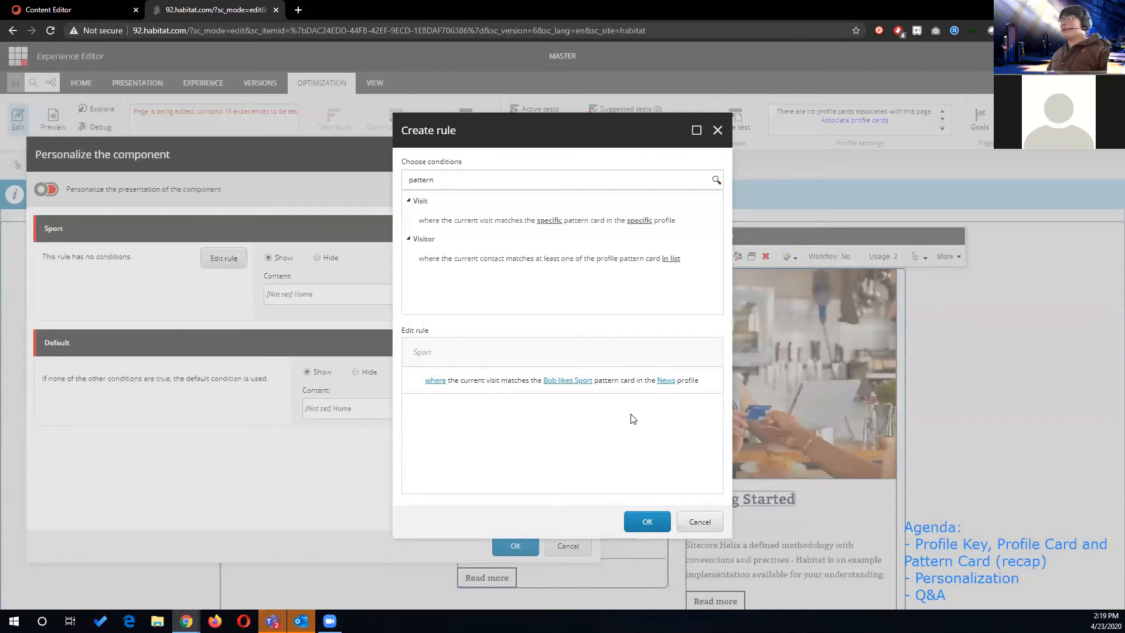
{"action": "left_click", "coordinate": [645, 521]}
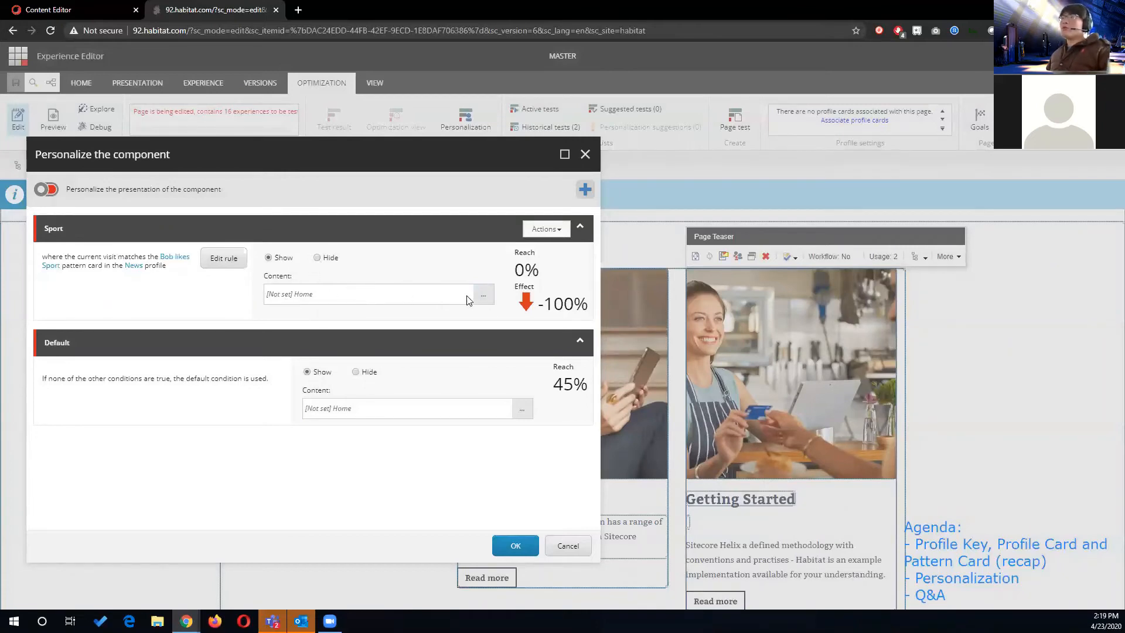
- Assign the existing Sport Page under About Habitat as the content of the Sport condition
{"action": "left_click", "coordinate": [482, 295]}
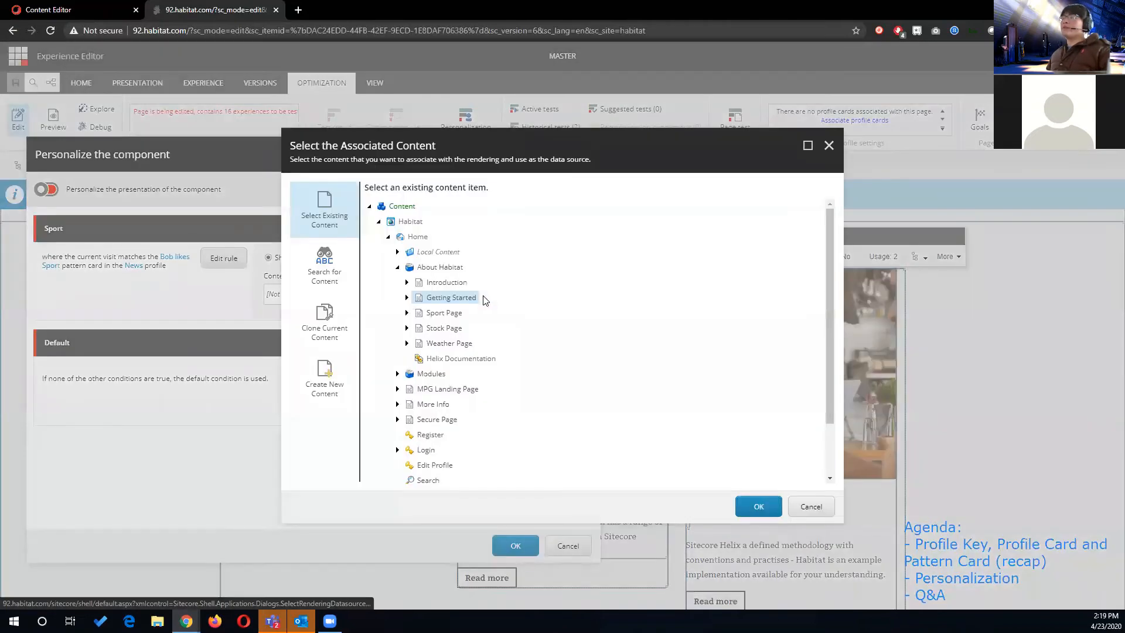
{"action": "left_click_drag", "start_coordinate": [475, 135], "coordinate": [694, 123]}
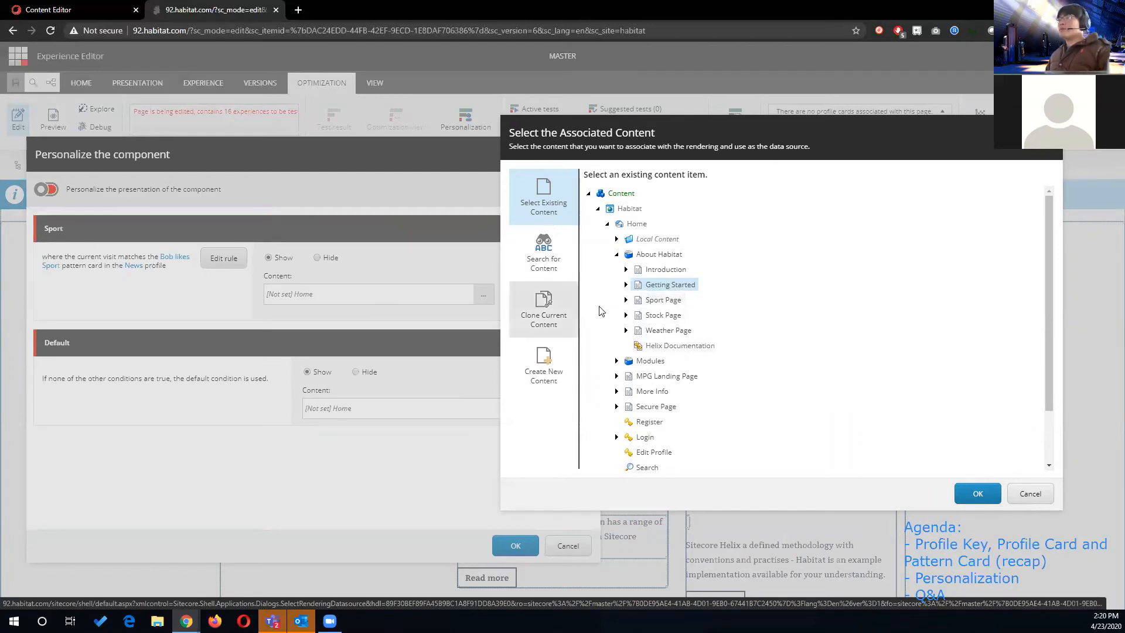
{"action": "left_click", "coordinate": [669, 300]}
{"action": "left_click", "coordinate": [978, 493]}
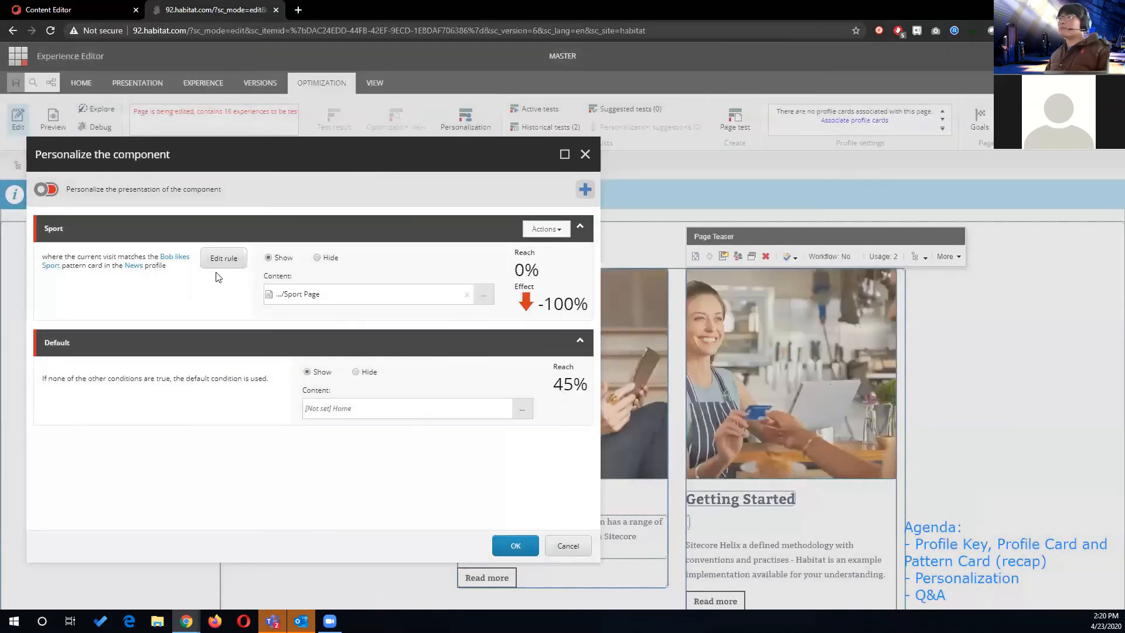
- Add a condition named Stock and give its rule the current-visit pattern card condition, found by searching "pattern"
{"action": "left_click", "coordinate": [584, 190]}
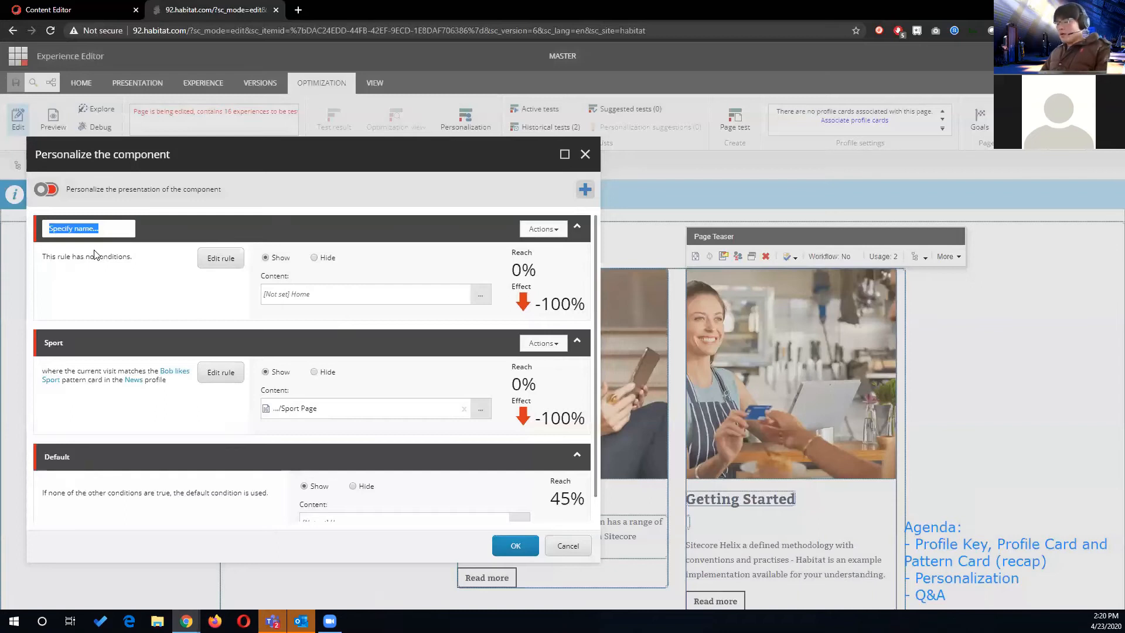
{"action": "type", "text": "sto"}
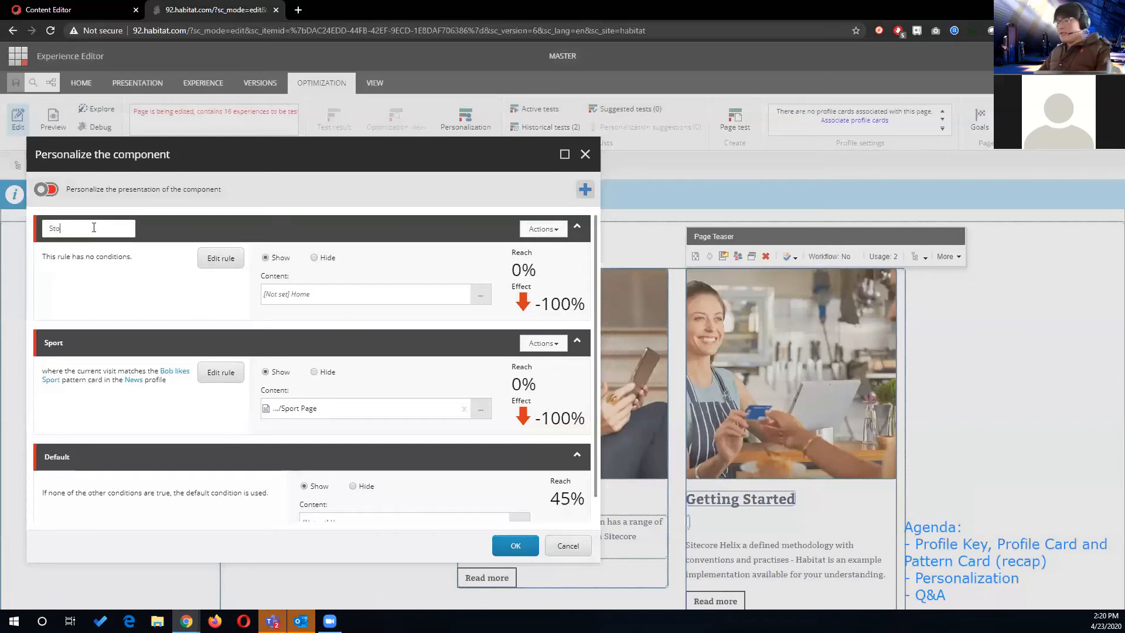
{"action": "left_click", "coordinate": [235, 259]}
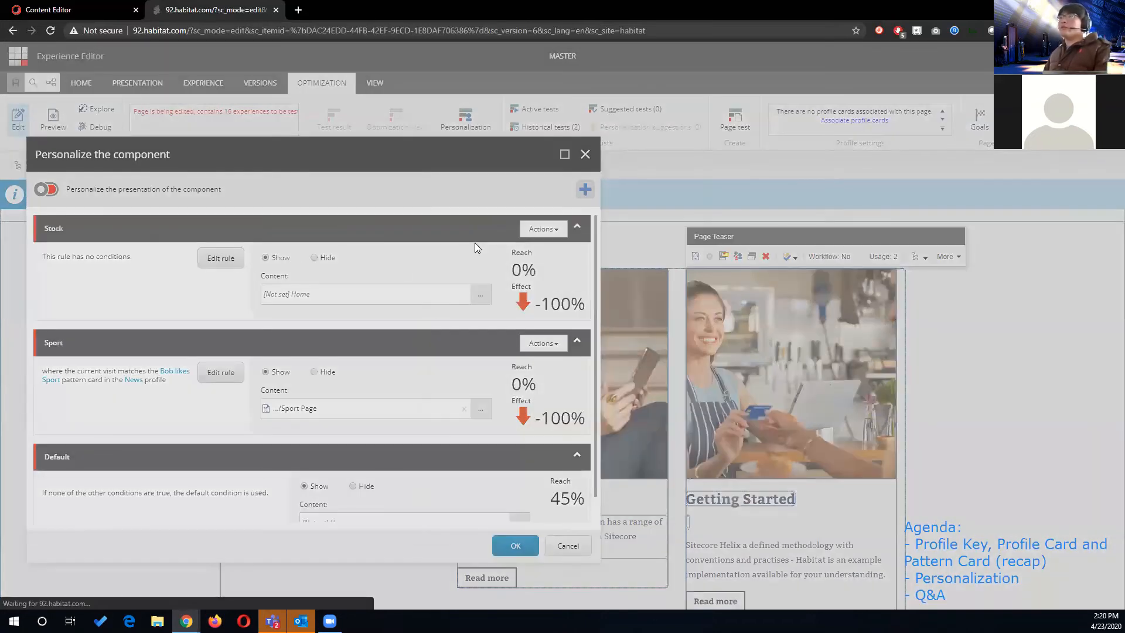
{"action": "left_click", "coordinate": [473, 178]}
{"action": "type", "text": "pattern"}
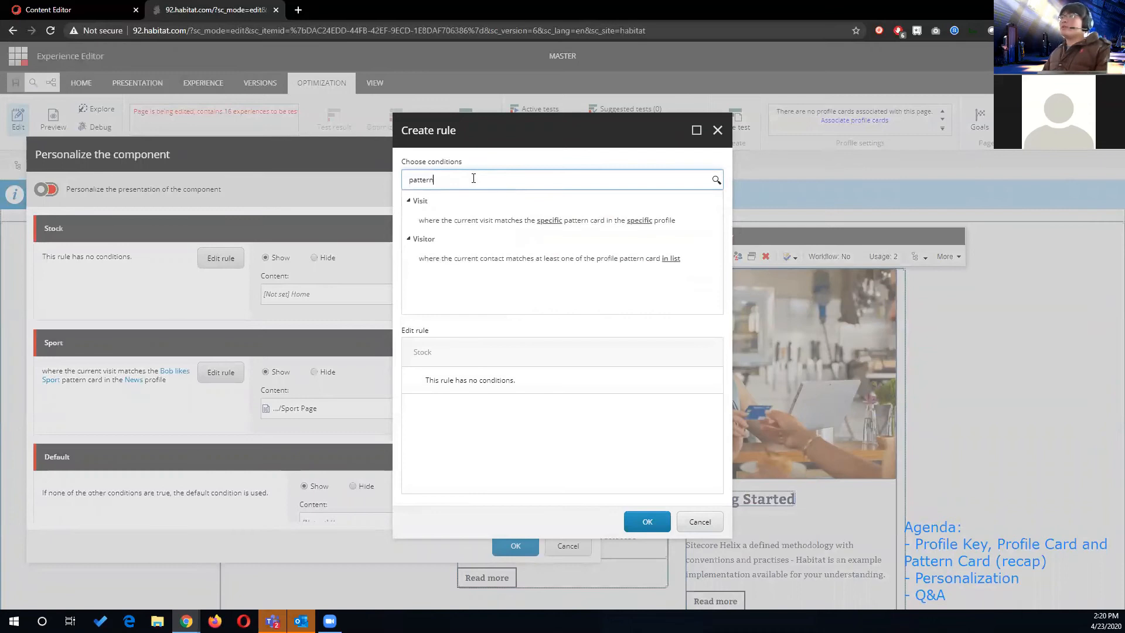
{"action": "left_click", "coordinate": [486, 221]}
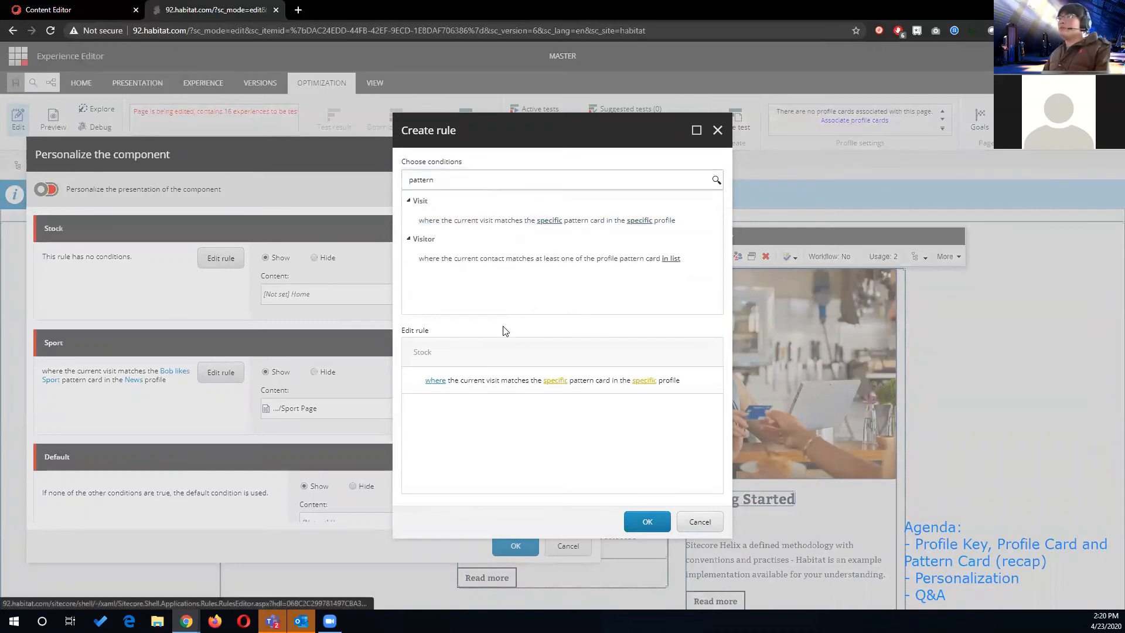
- Set the Stock rule to match the stock pattern card in the News profile and confirm the rule
{"action": "left_click", "coordinate": [644, 381]}
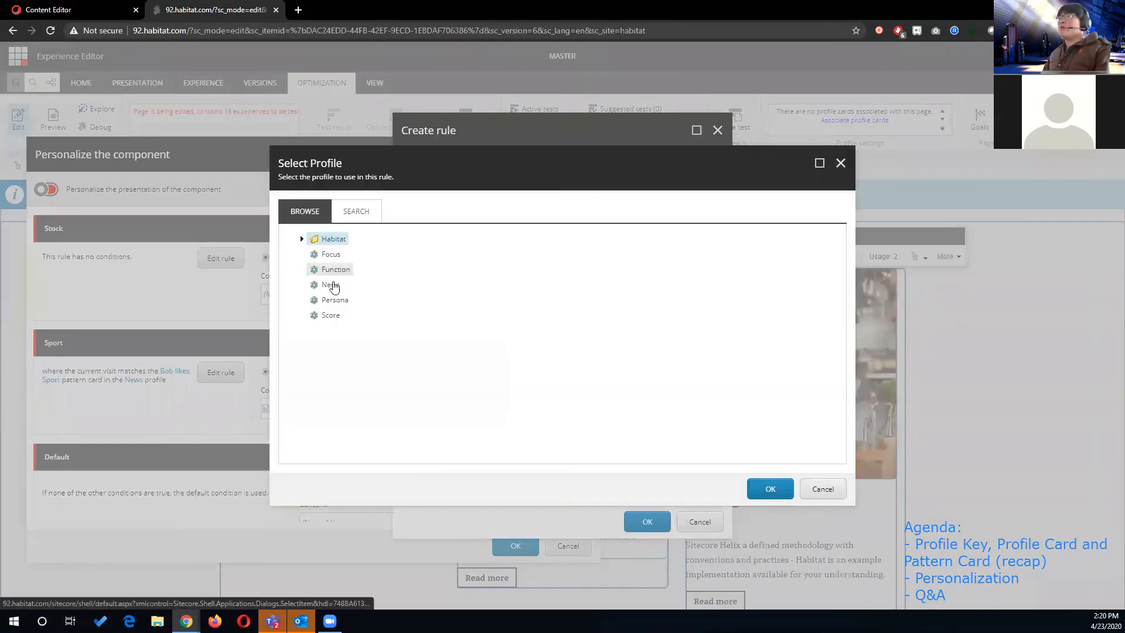
{"action": "left_click", "coordinate": [329, 286]}
{"action": "left_click", "coordinate": [770, 488]}
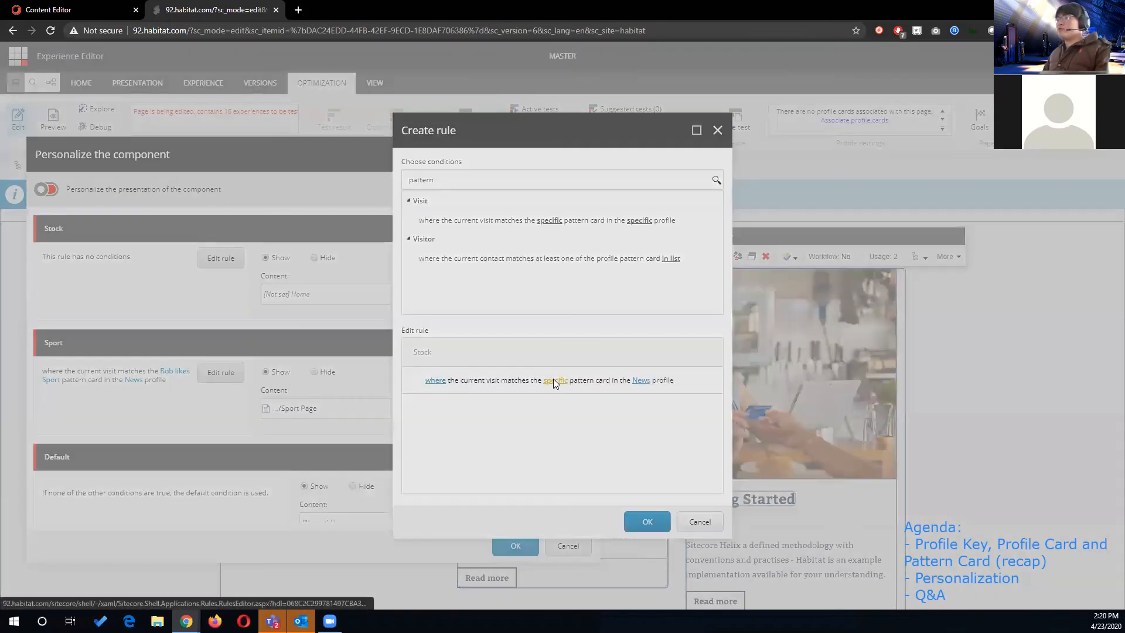
{"action": "left_click", "coordinate": [553, 380]}
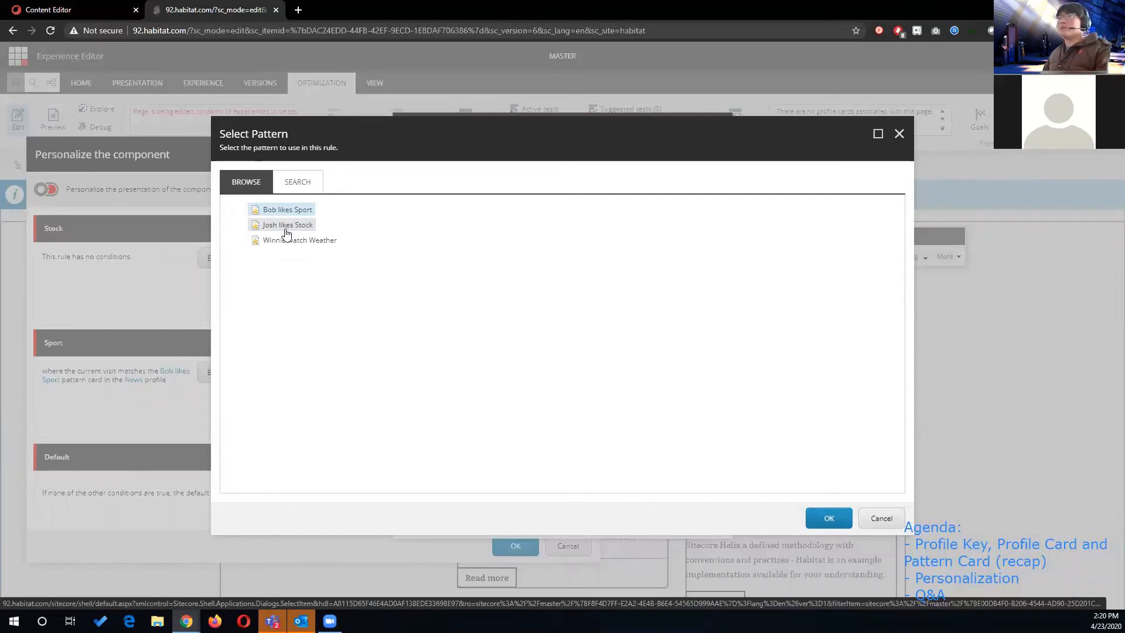
{"action": "left_click", "coordinate": [286, 228]}
{"action": "left_click", "coordinate": [828, 518]}
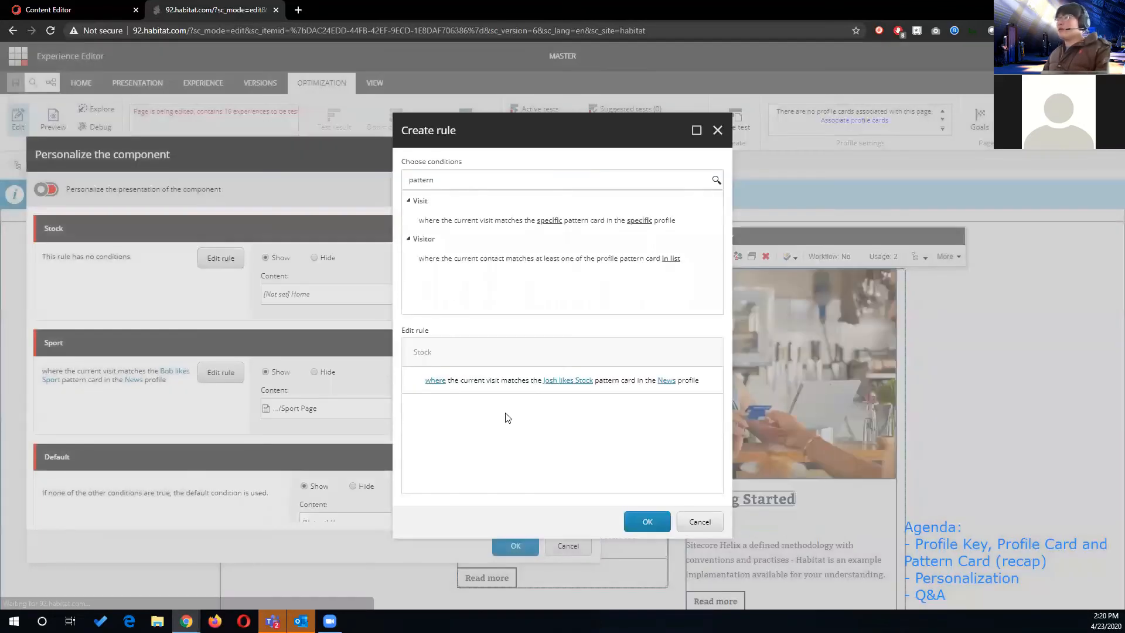
{"action": "left_click", "coordinate": [647, 521]}
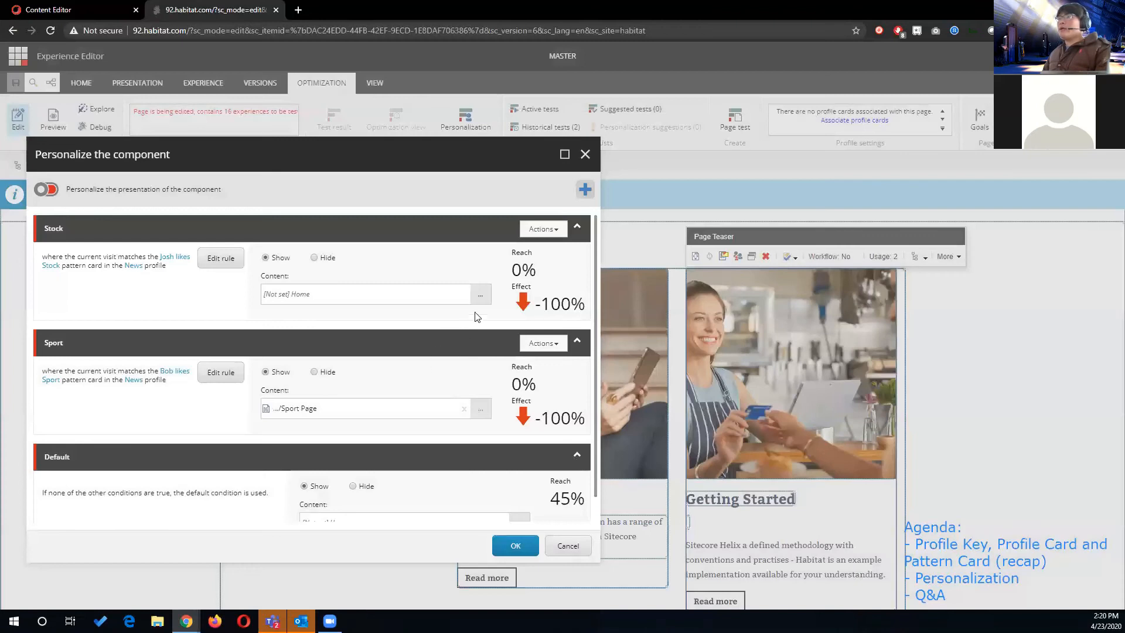
- Assign the existing Stock Page under About Habitat as the content of the Stock condition
{"action": "left_click", "coordinate": [479, 294]}
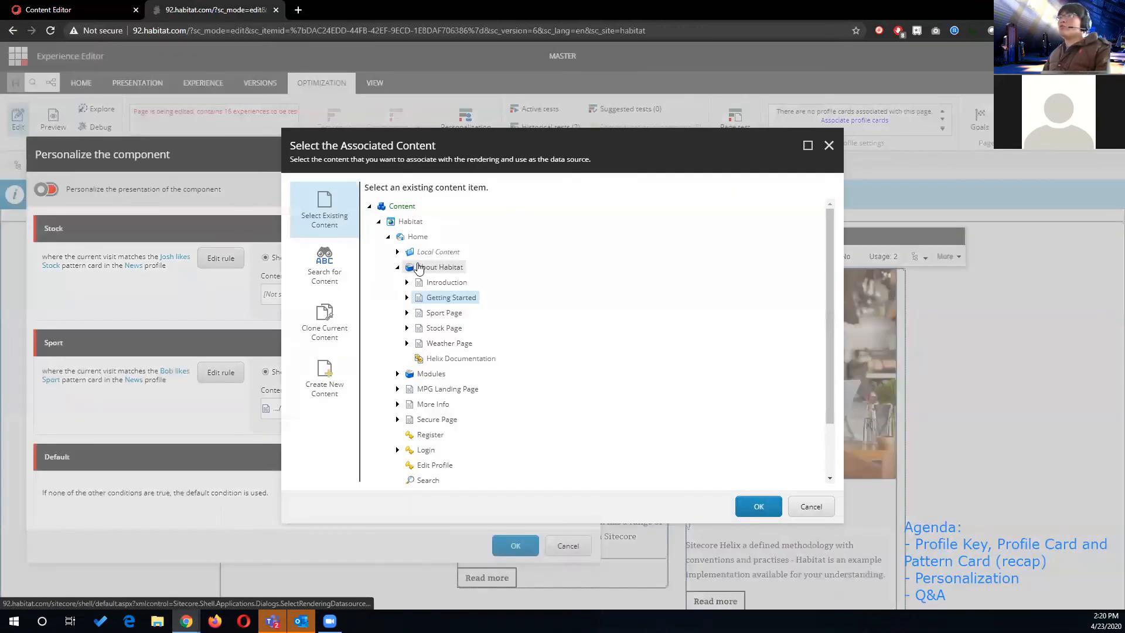
{"action": "left_click", "coordinate": [442, 328]}
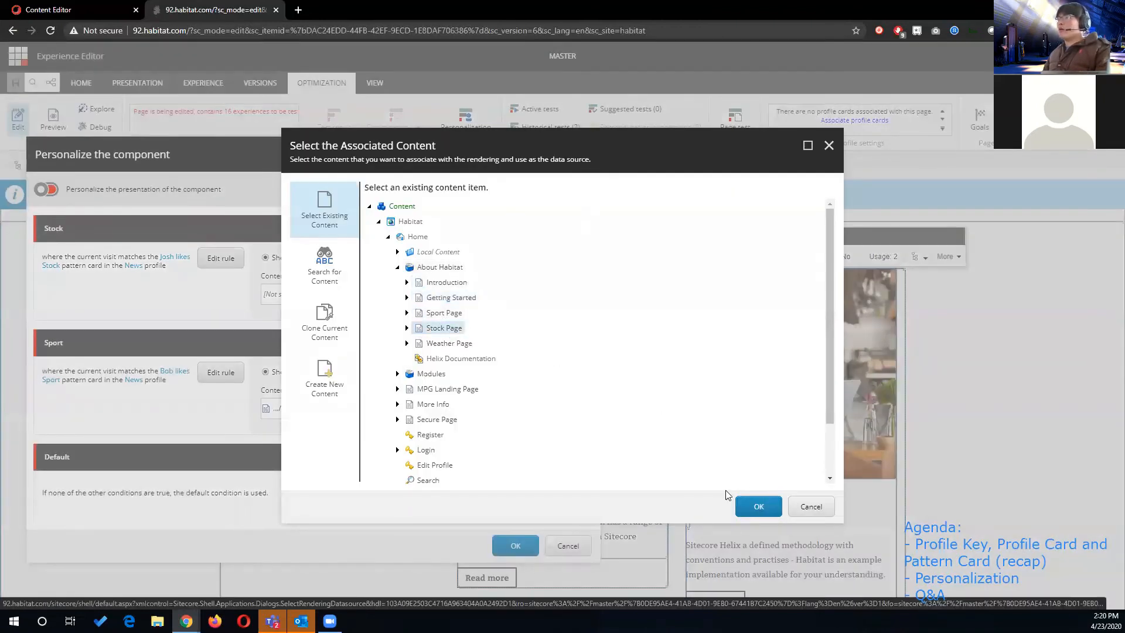
{"action": "left_click", "coordinate": [753, 505]}
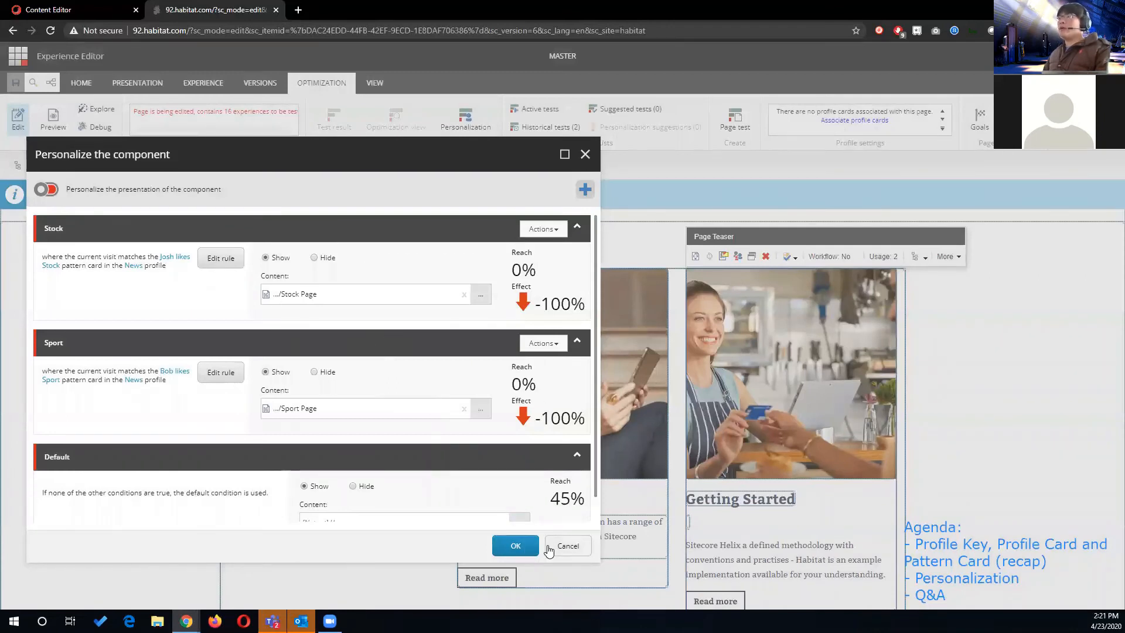
- Add a condition named Weather and give its rule the current-visit pattern card condition, found by searching "pattern"
{"action": "left_click", "coordinate": [585, 188]}
{"action": "type", "text": "Weather"}
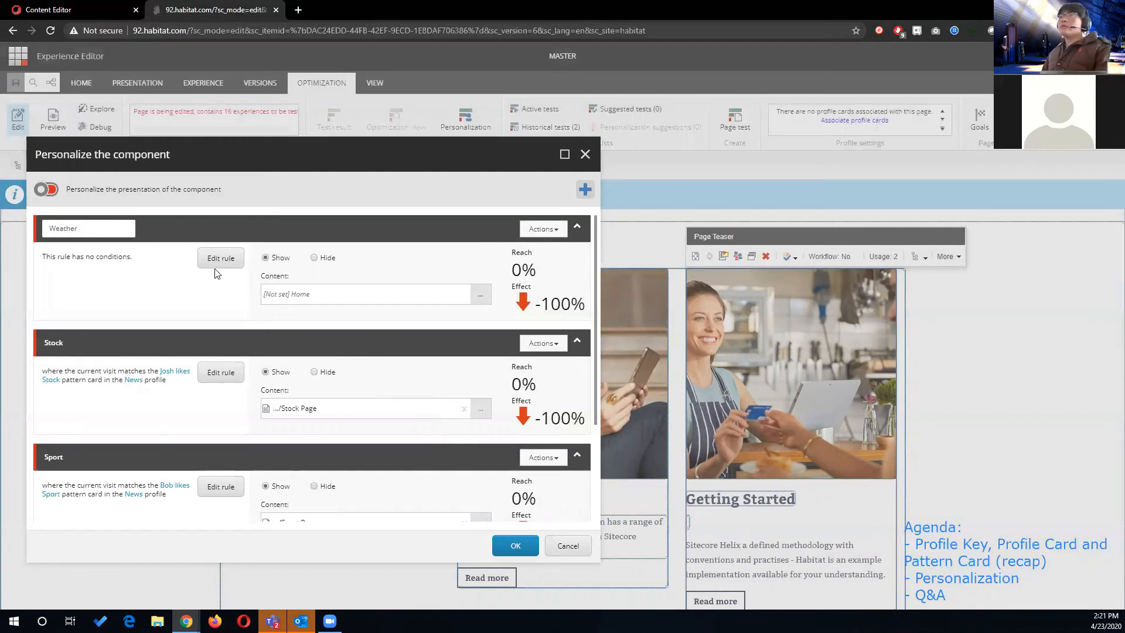
{"action": "left_click", "coordinate": [218, 260]}
{"action": "left_click", "coordinate": [462, 180]}
{"action": "type", "text": "pattern"}
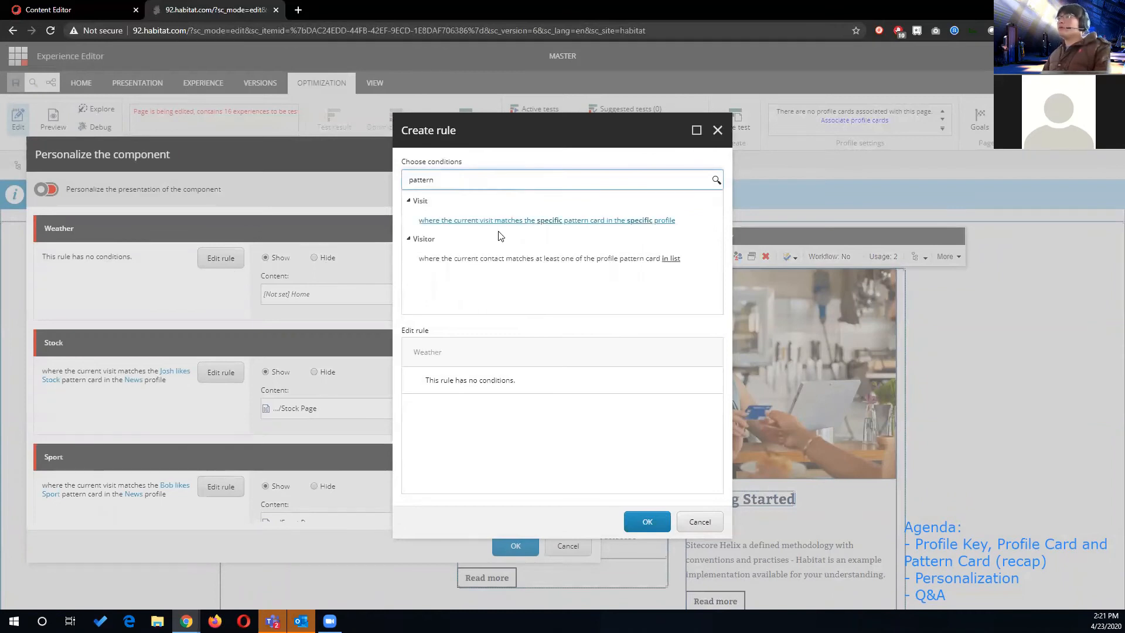
{"action": "left_click", "coordinate": [527, 221]}
- Set the Weather rule to match the weather pattern card in the News profile and confirm the rule
{"action": "left_click", "coordinate": [641, 380]}
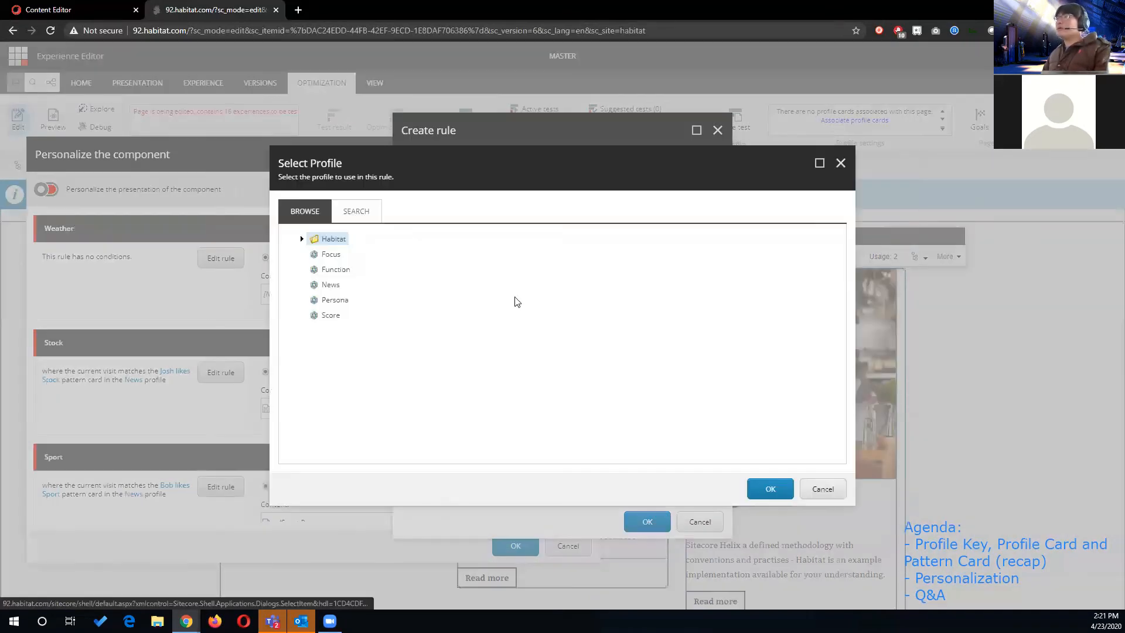
{"action": "left_click", "coordinate": [332, 286]}
{"action": "left_click", "coordinate": [770, 488]}
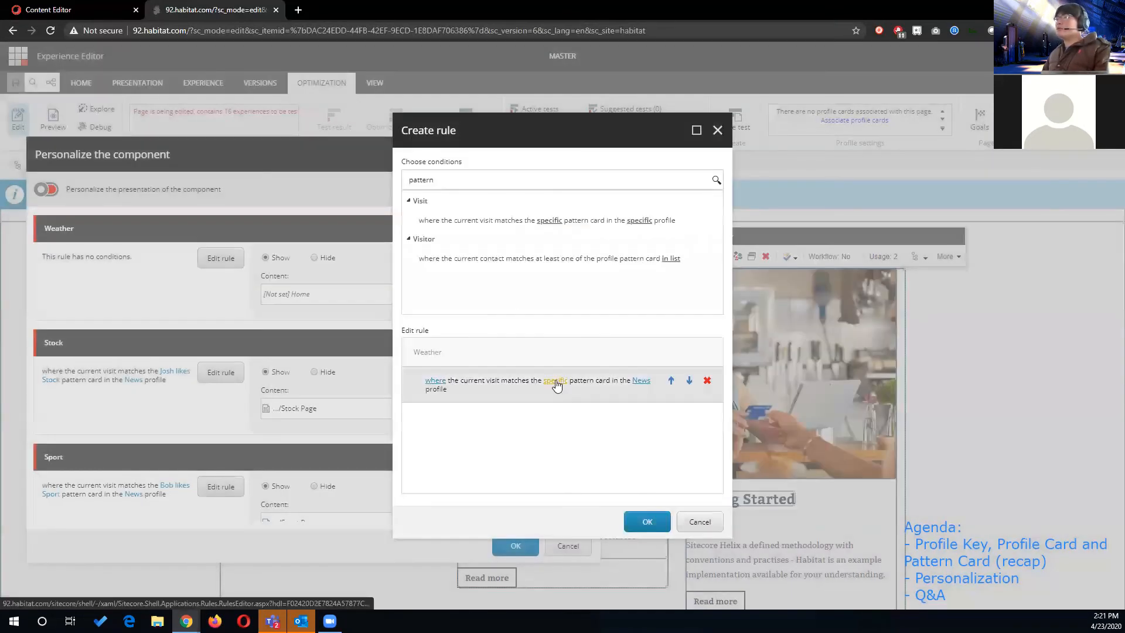
{"action": "left_click", "coordinate": [555, 381]}
{"action": "left_click", "coordinate": [302, 237]}
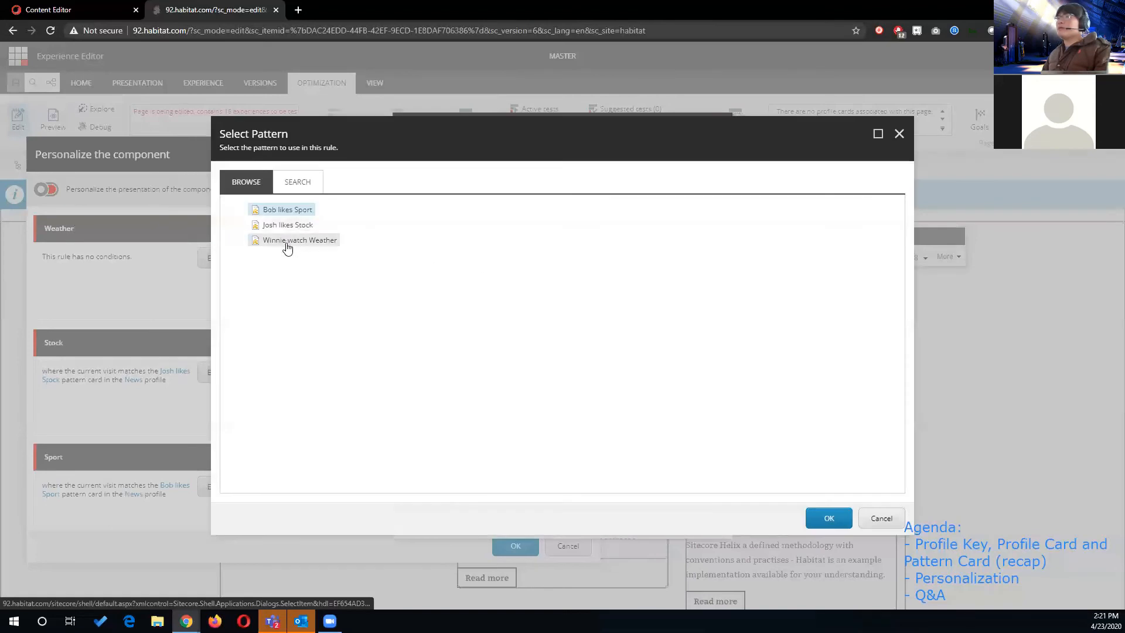
{"action": "left_click", "coordinate": [828, 518]}
{"action": "left_click", "coordinate": [643, 520]}
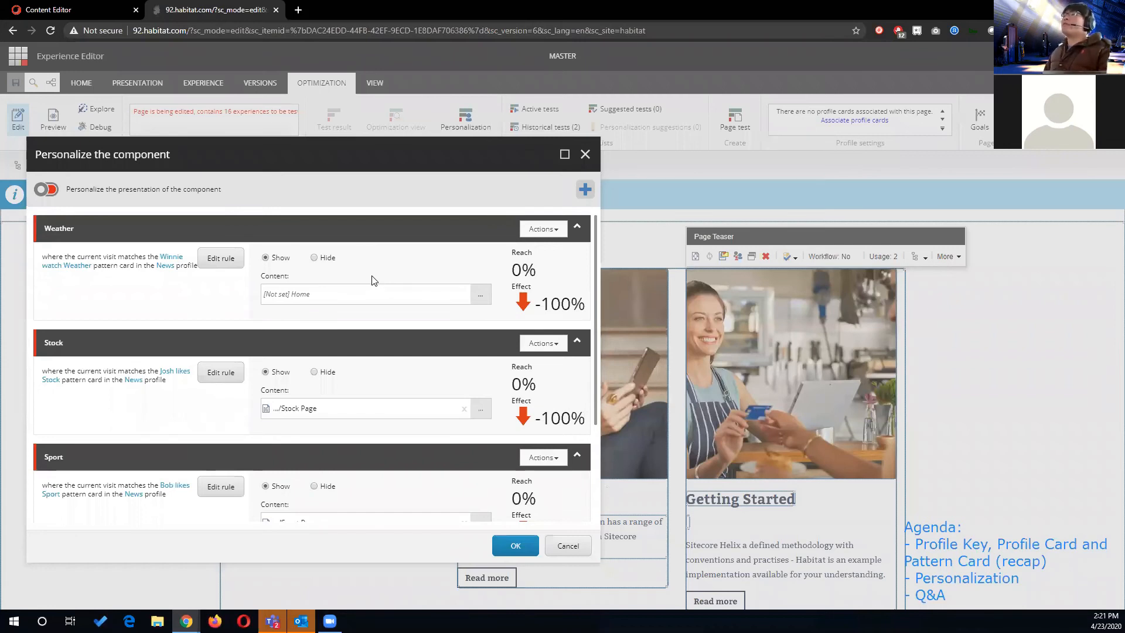
- Hide the component for the Weather condition and confirm the teaser's personalization settings
{"action": "left_click", "coordinate": [314, 258]}
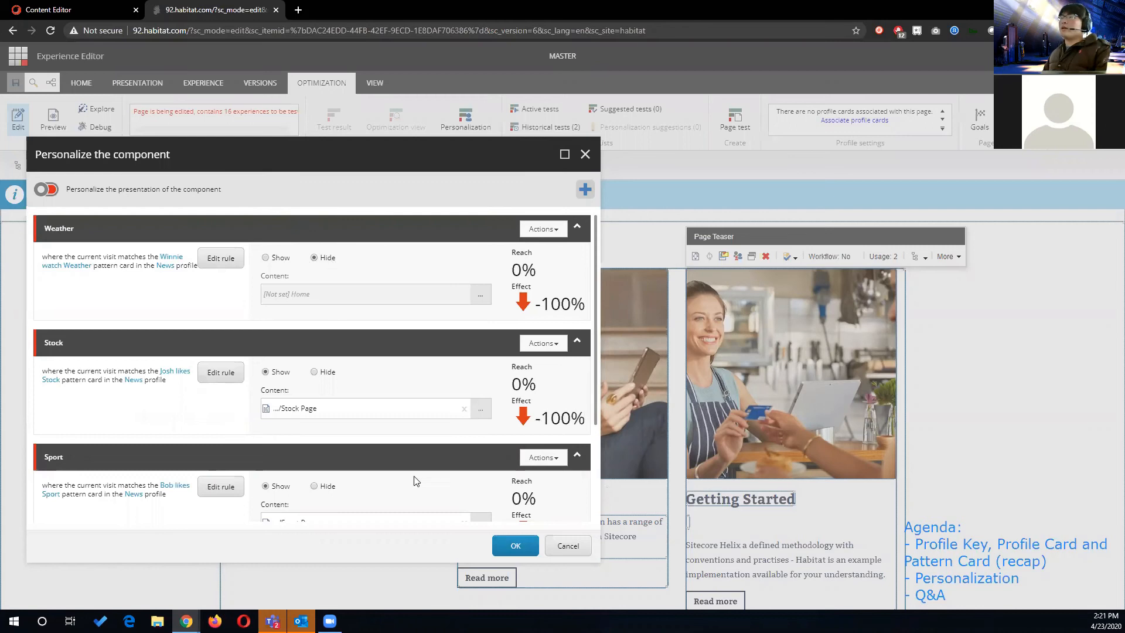
{"action": "left_click", "coordinate": [516, 546]}
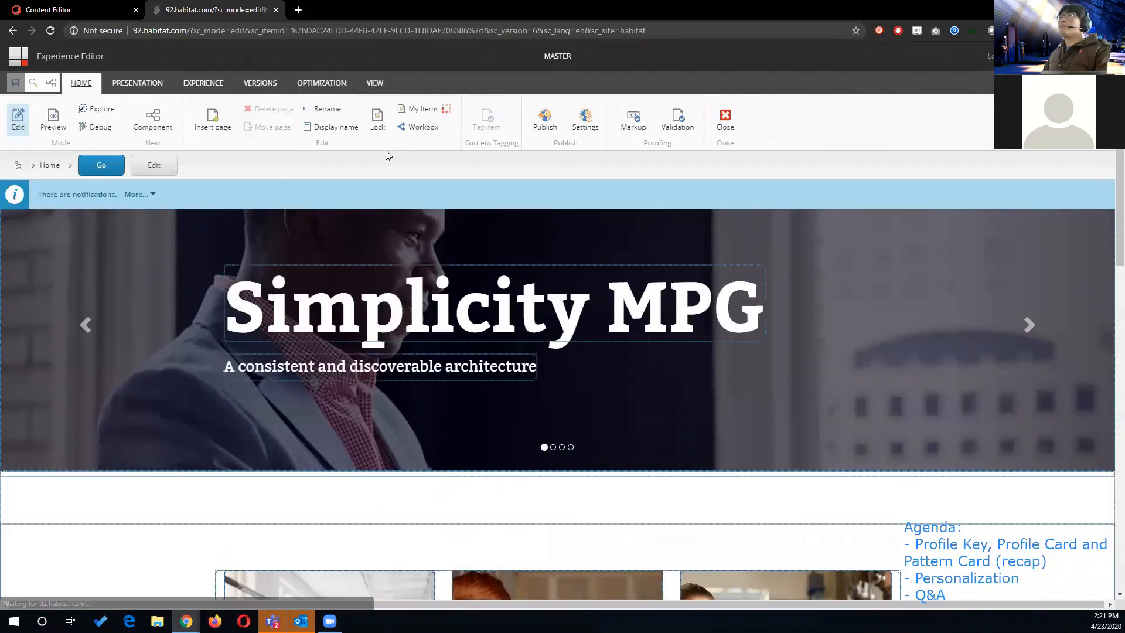
- Smart-publish the home page with its related items in Danish, English and Japanese, and close the publishing dialog
{"action": "left_click", "coordinate": [553, 126]}
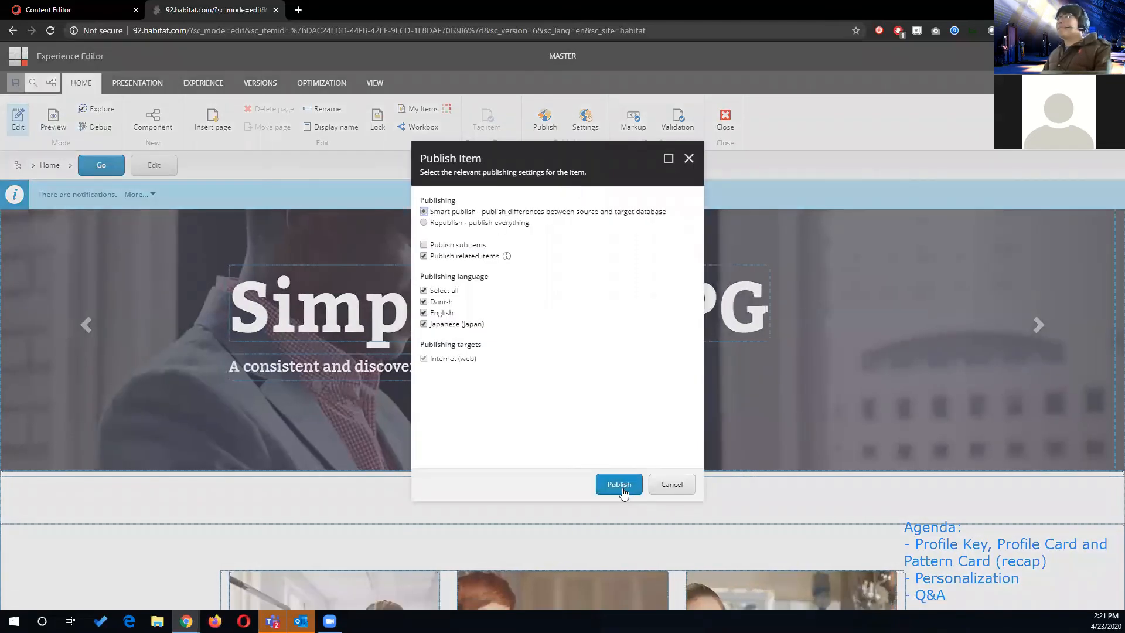
{"action": "left_click", "coordinate": [626, 486]}
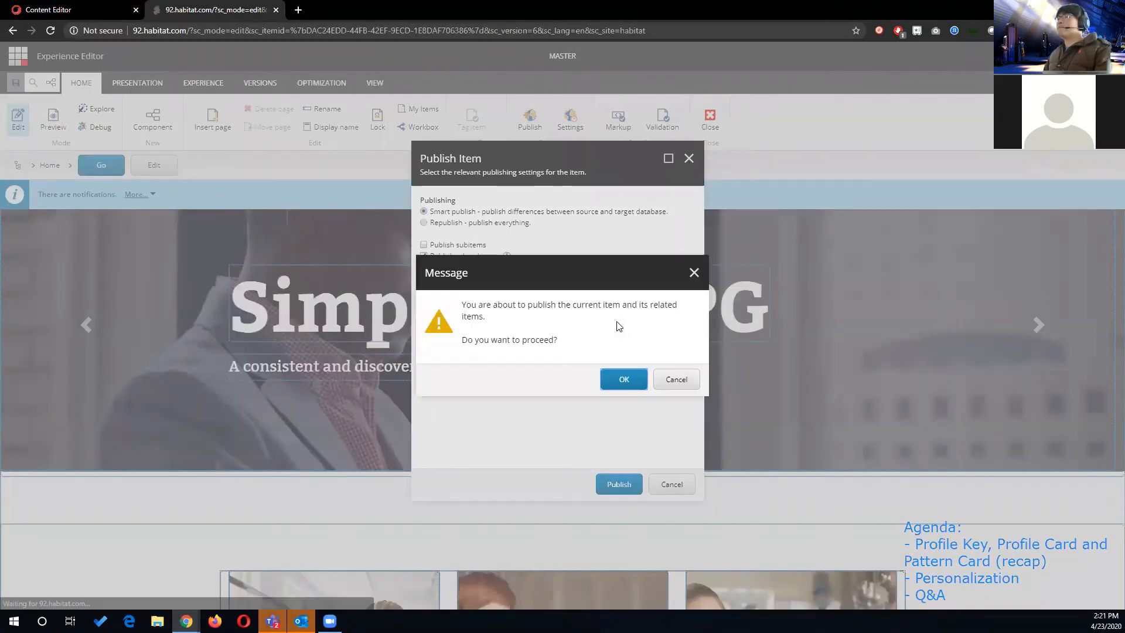
{"action": "left_click", "coordinate": [624, 381]}
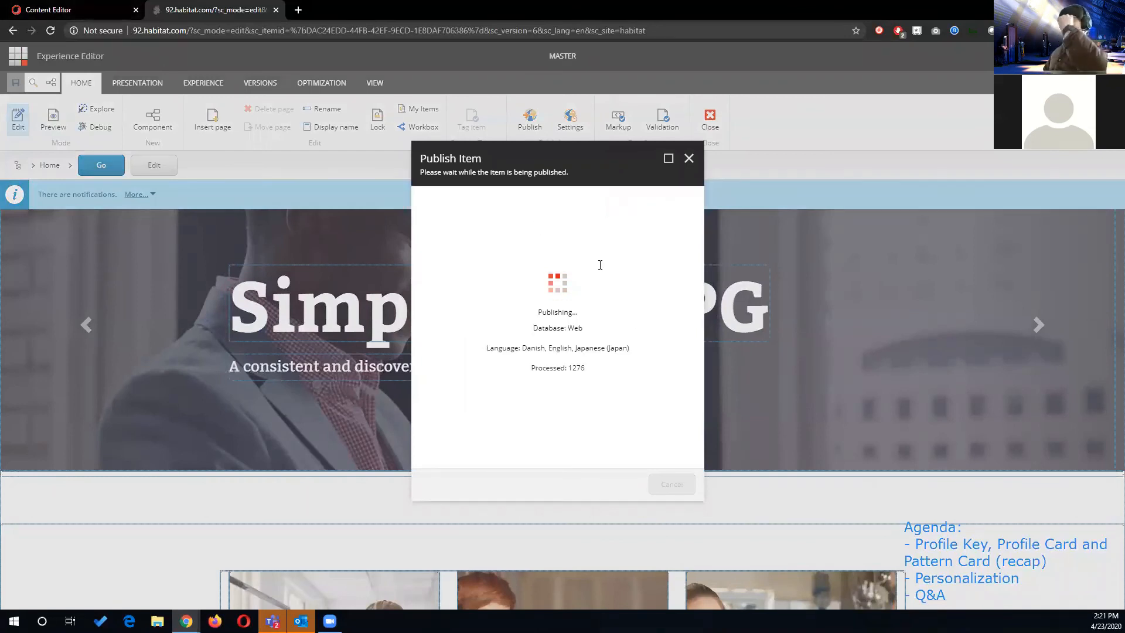
{"action": "left_click", "coordinate": [677, 485]}
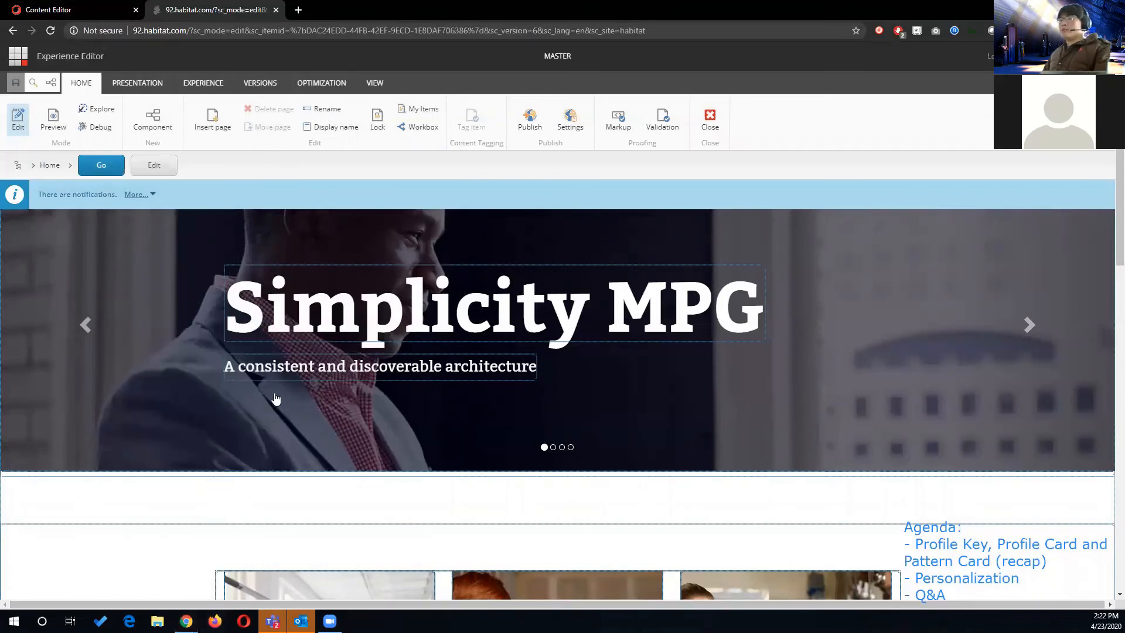
- Load 92.habitat.com in a Firefox private window, maximize it, and inspect the home page's three teasers
{"action": "type", "text": "92.habitat.com/"}
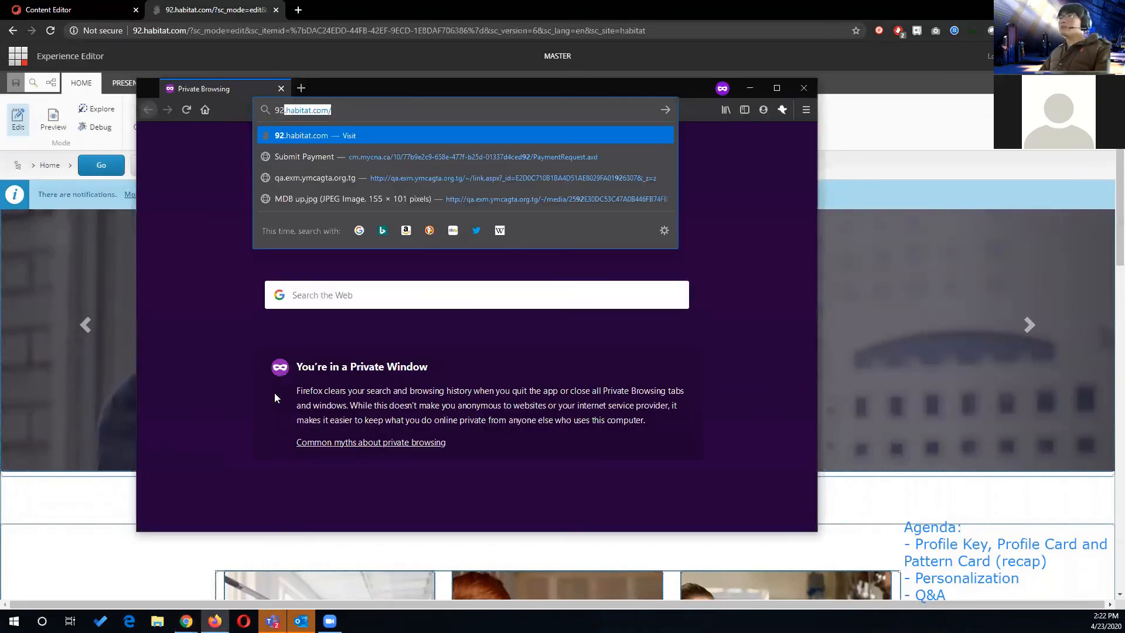
{"action": "key", "text": "Return"}
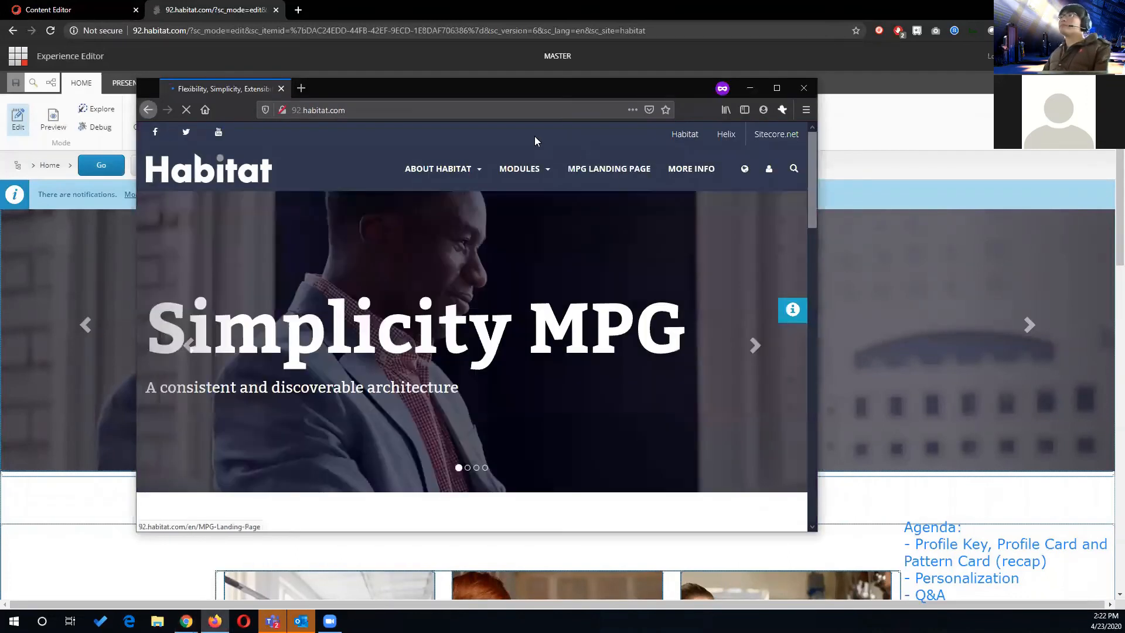
{"action": "double_click", "coordinate": [538, 91]}
{"action": "scroll", "coordinate": [604, 378], "scroll_direction": "down", "scroll_amount": 3}
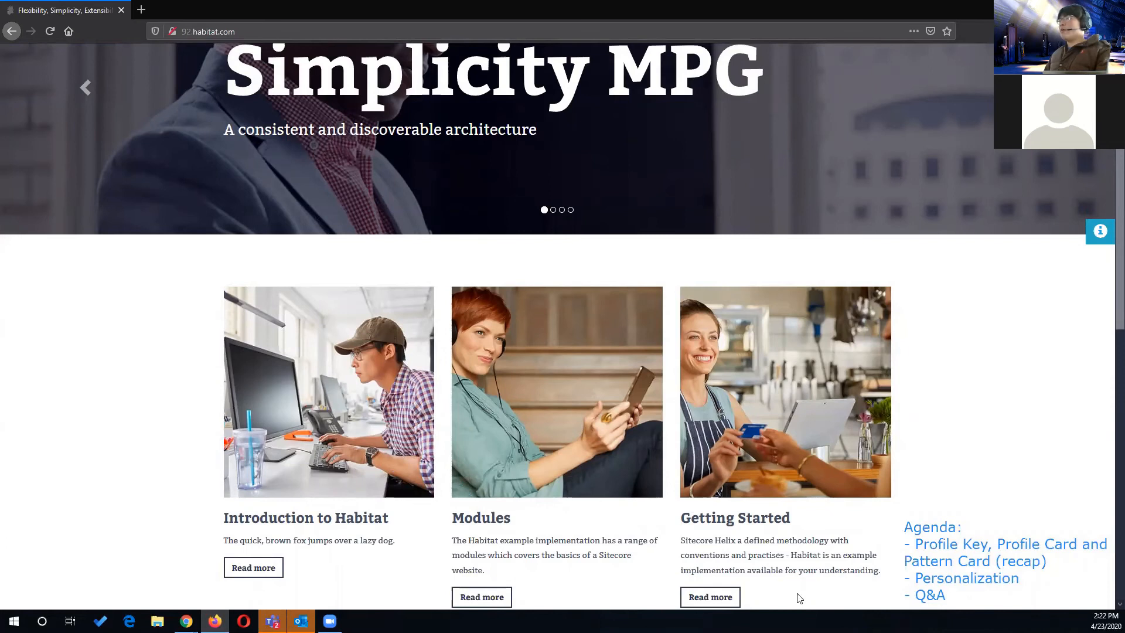
{"action": "scroll", "coordinate": [744, 311], "scroll_direction": "up", "scroll_amount": 3}
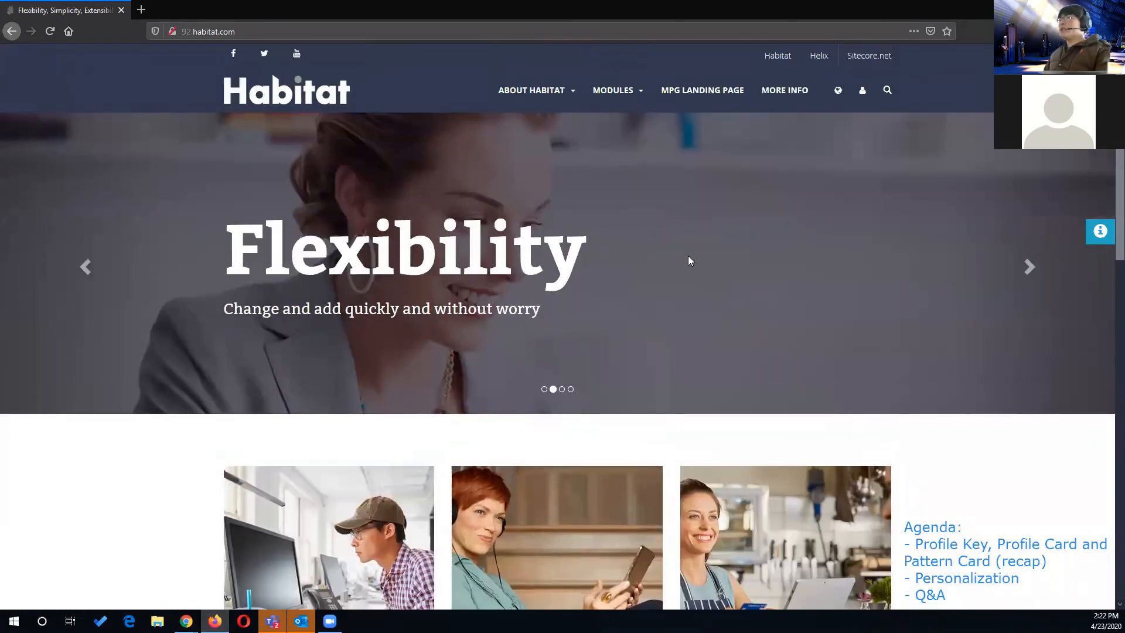
- Visit the Foundation (Weather) page under Modules and look through its list of modules
{"action": "left_click", "coordinate": [639, 99]}
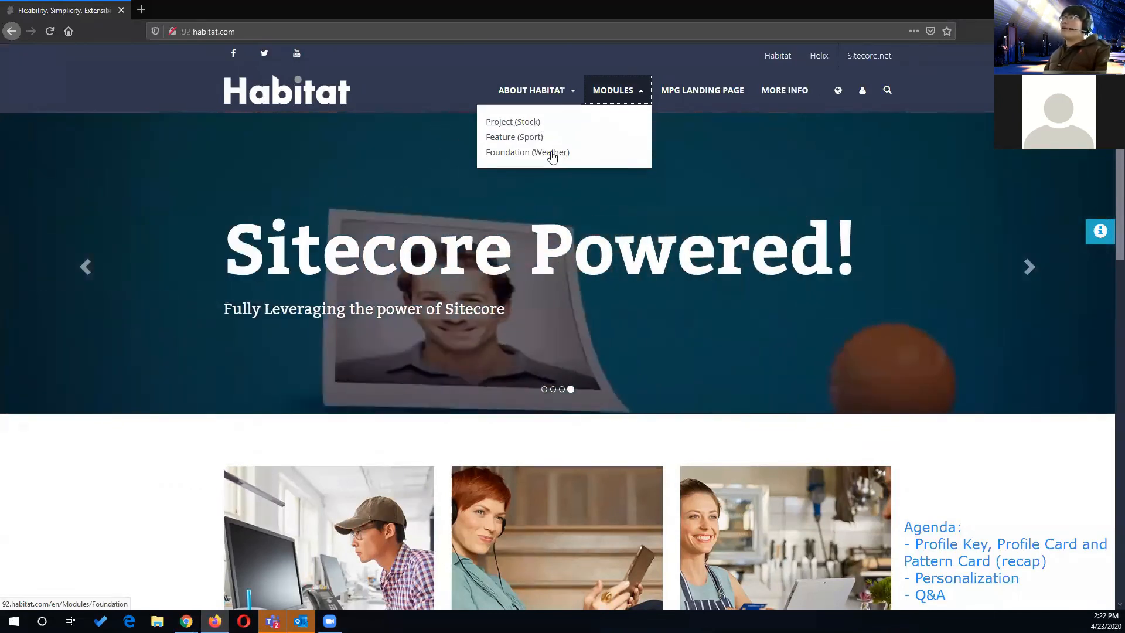
{"action": "left_click", "coordinate": [550, 153]}
{"action": "scroll", "coordinate": [267, 315], "scroll_direction": "down", "scroll_amount": 1}
{"action": "scroll", "coordinate": [267, 314], "scroll_direction": "down", "scroll_amount": 4}
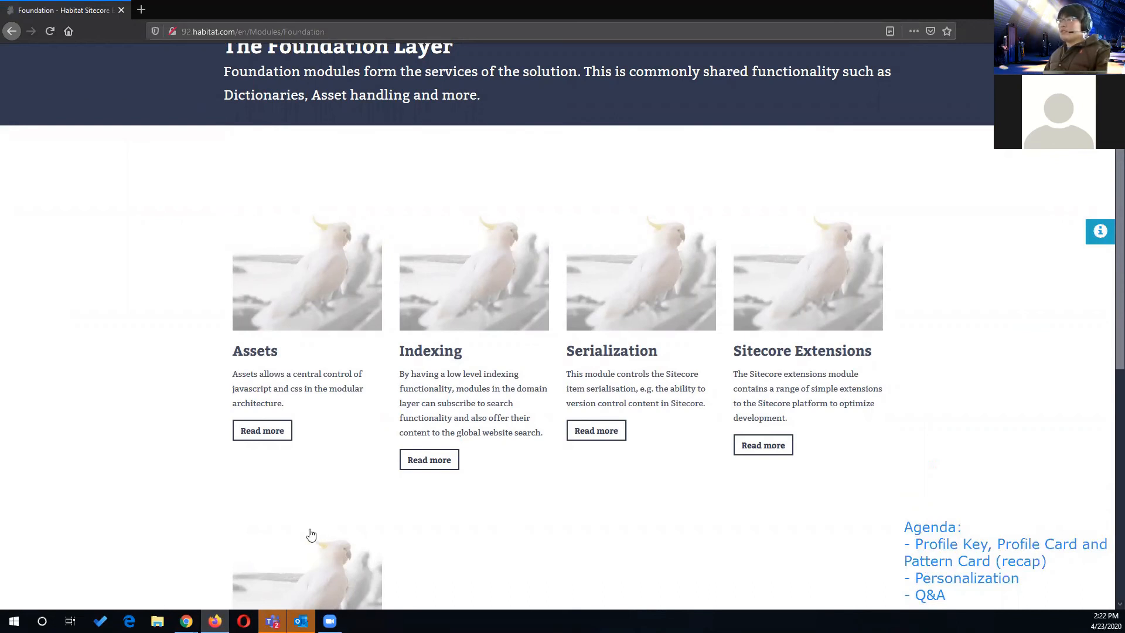
{"action": "scroll", "coordinate": [352, 510], "scroll_direction": "down", "scroll_amount": 2}
{"action": "scroll", "coordinate": [399, 427], "scroll_direction": "up", "scroll_amount": 1}
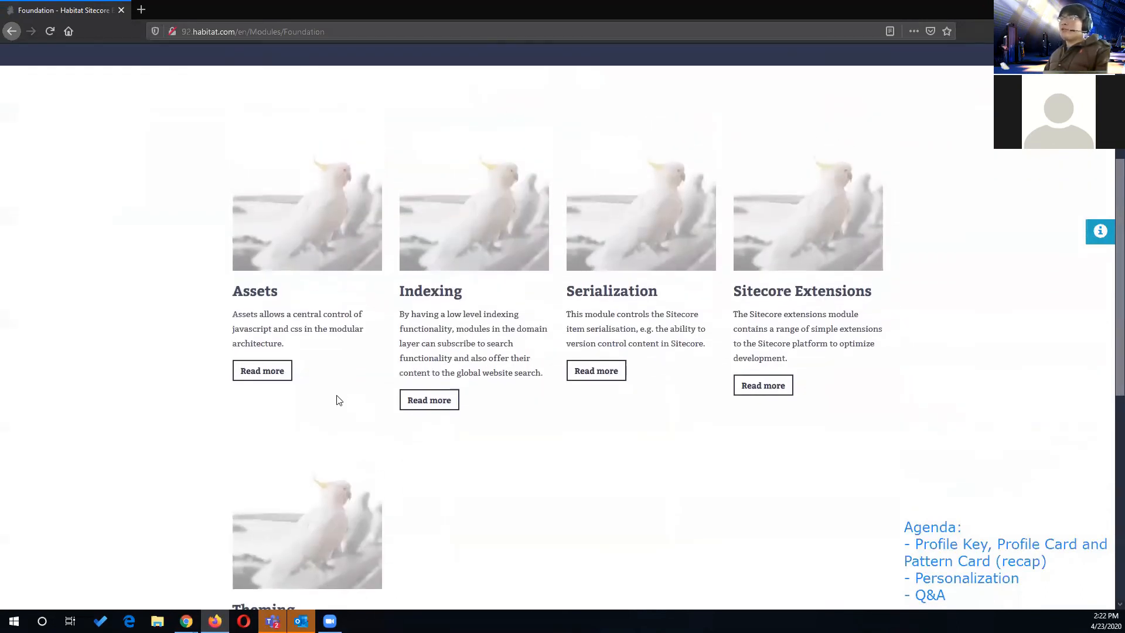
{"action": "scroll", "coordinate": [337, 400], "scroll_direction": "up", "scroll_amount": 3}
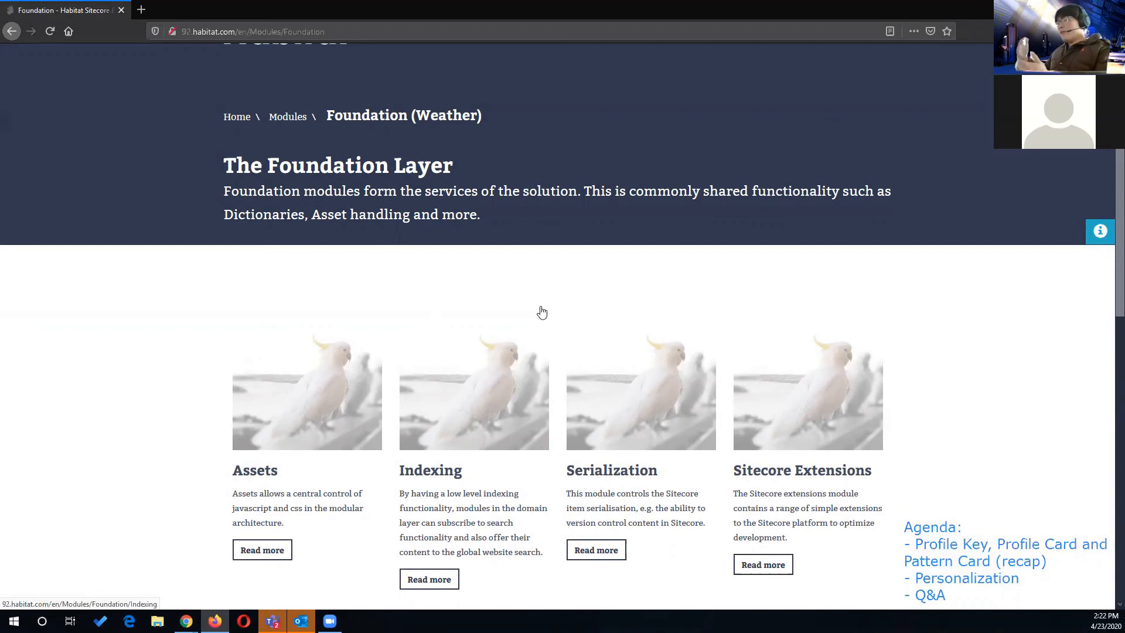
{"action": "scroll", "coordinate": [434, 356], "scroll_direction": "down", "scroll_amount": 2}
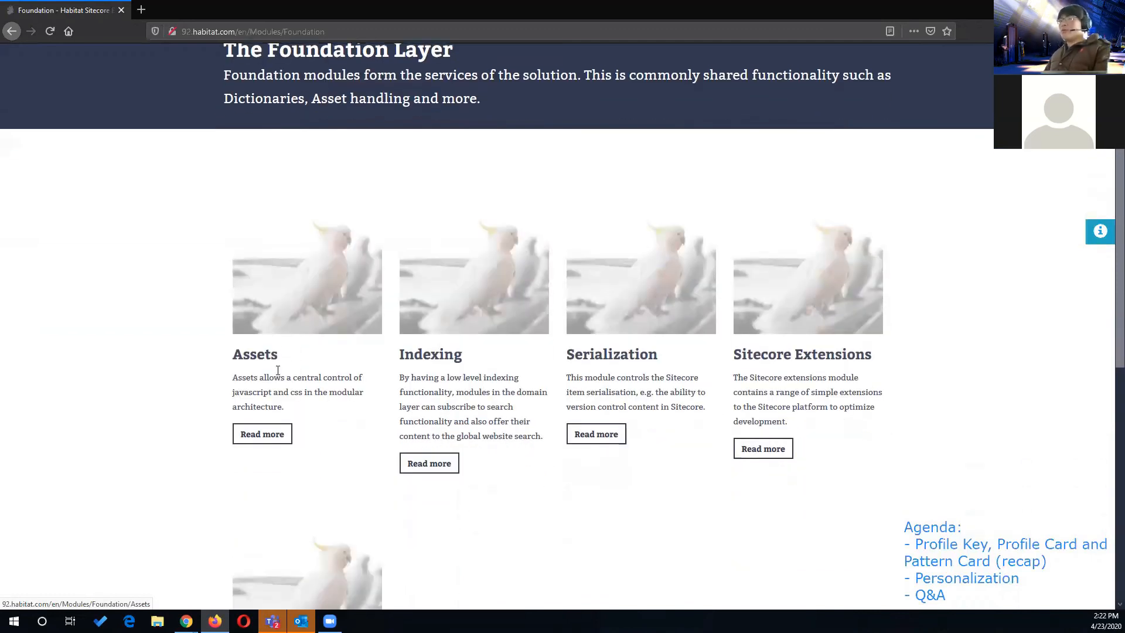
- Visit the Assets, Indexing and Serialization pages of Foundation (Weather), returning to the Foundation page after each one
{"action": "left_click", "coordinate": [312, 300]}
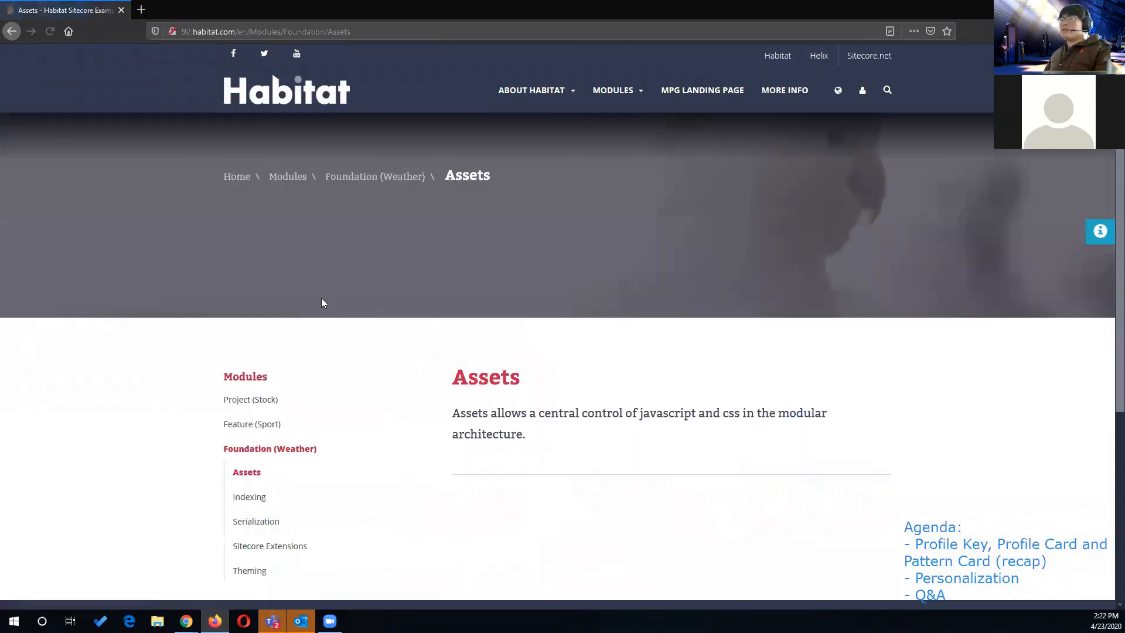
{"action": "scroll", "coordinate": [440, 313], "scroll_direction": "down", "scroll_amount": 2}
{"action": "scroll", "coordinate": [362, 237], "scroll_direction": "up", "scroll_amount": 2}
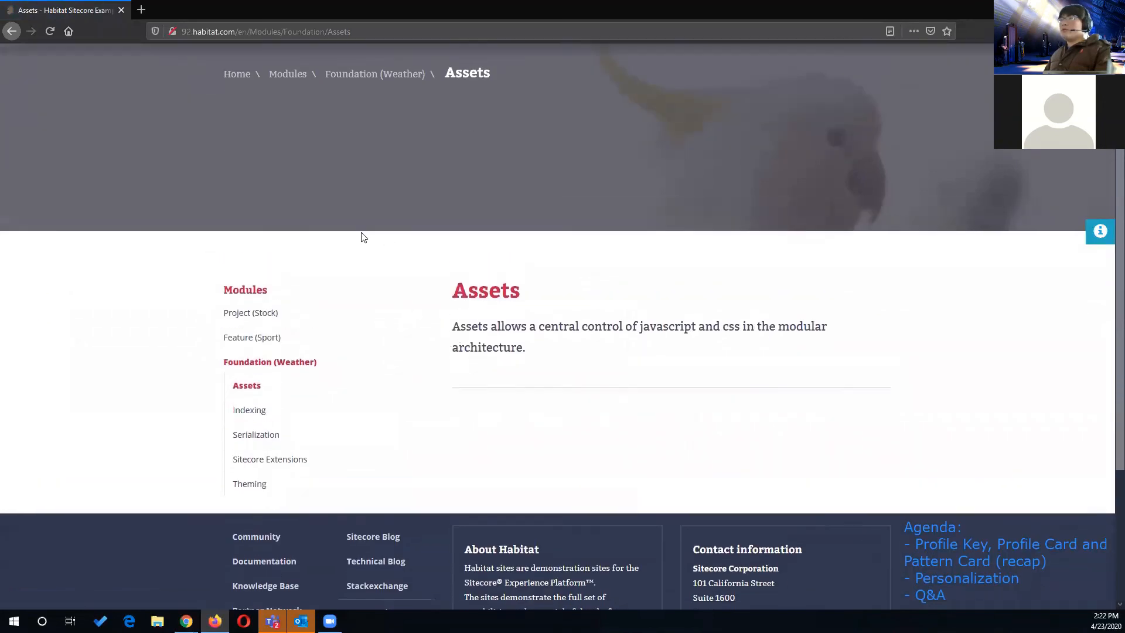
{"action": "left_click", "coordinate": [378, 181]}
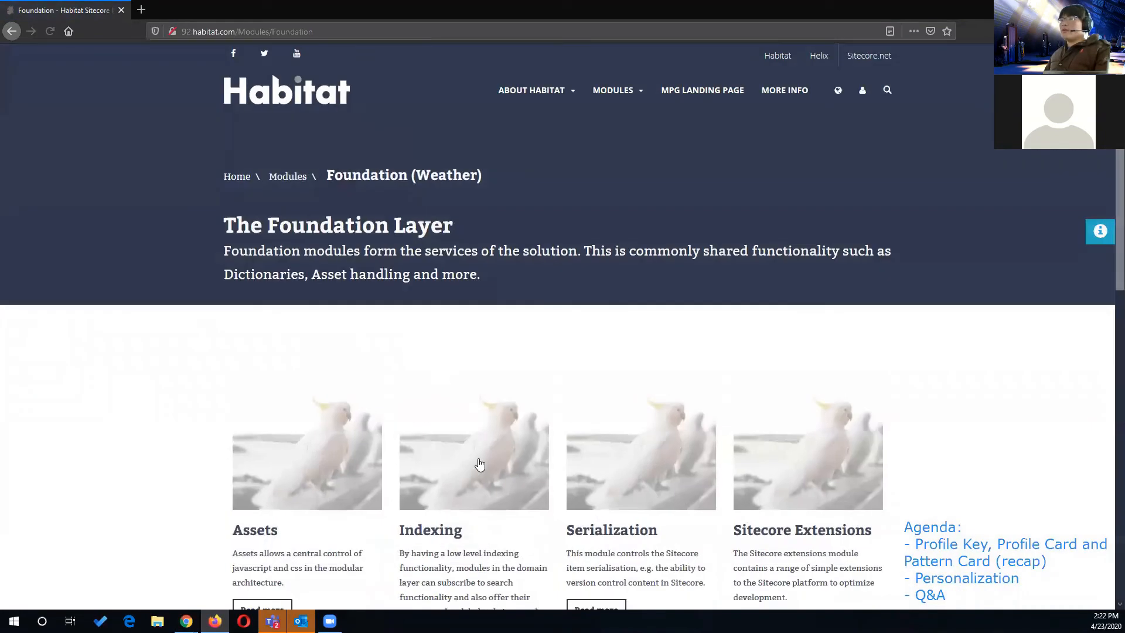
{"action": "left_click", "coordinate": [480, 466]}
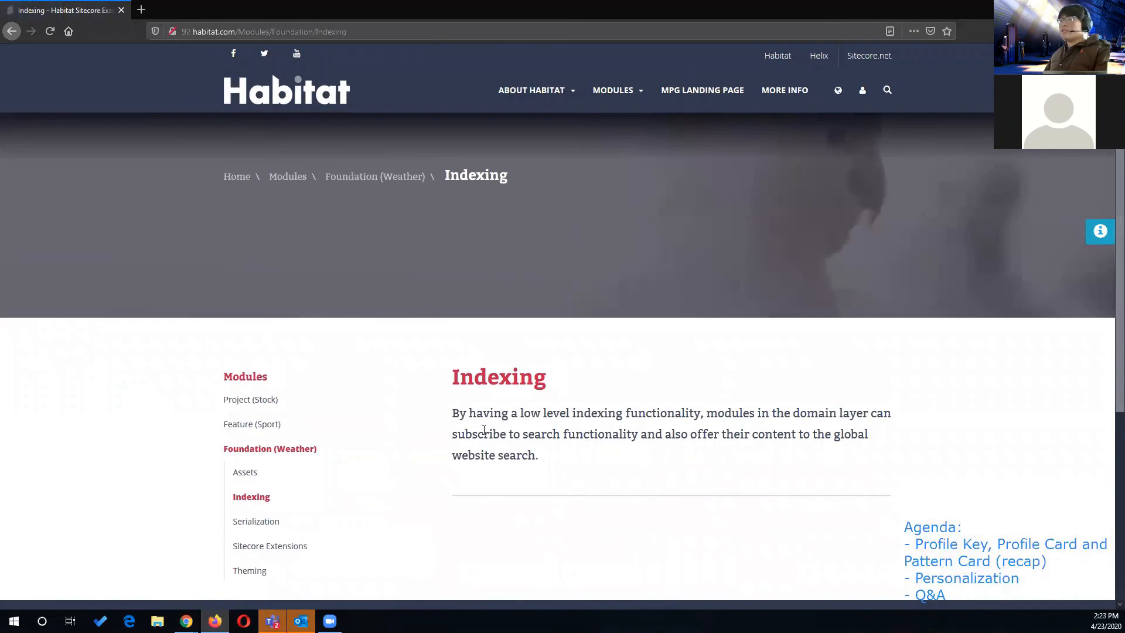
{"action": "left_click", "coordinate": [411, 181]}
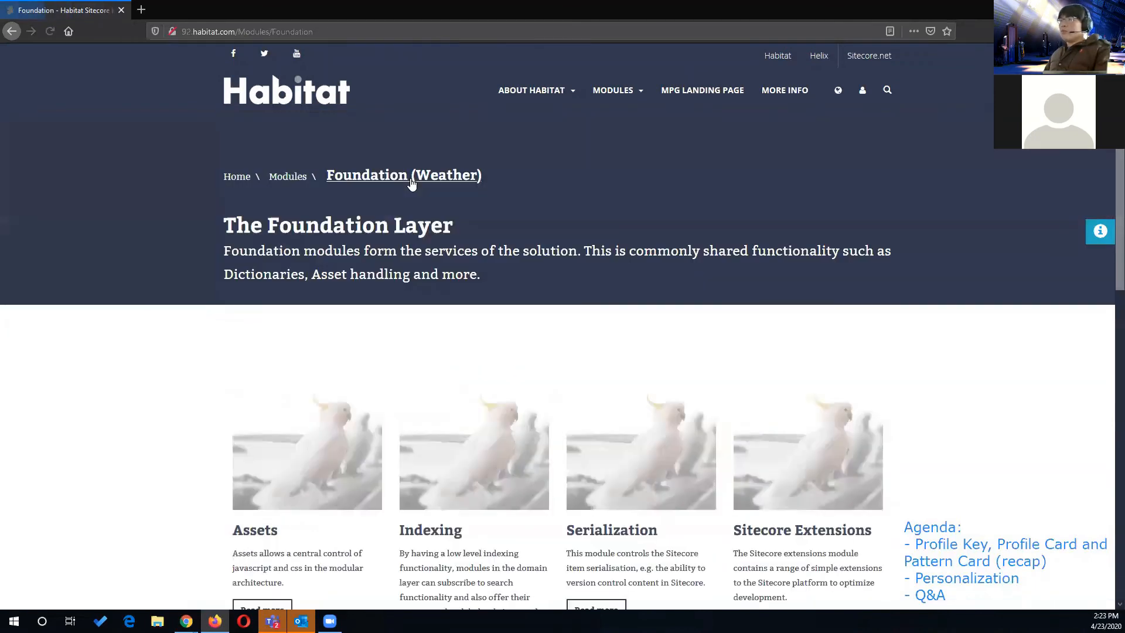
{"action": "left_click", "coordinate": [645, 484]}
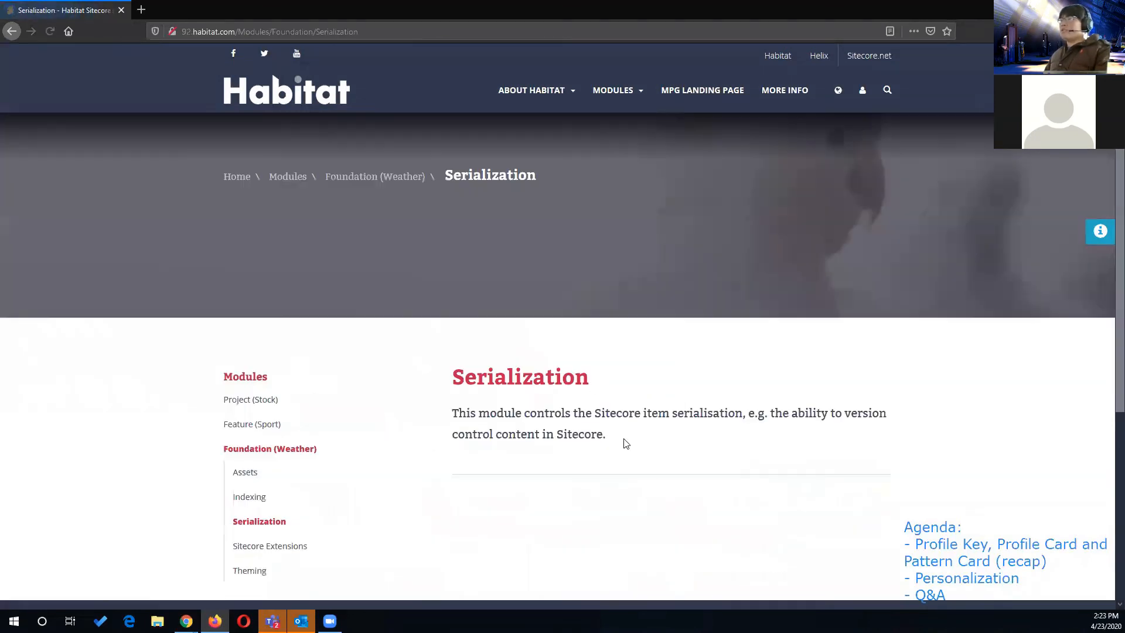
{"action": "left_click", "coordinate": [397, 181]}
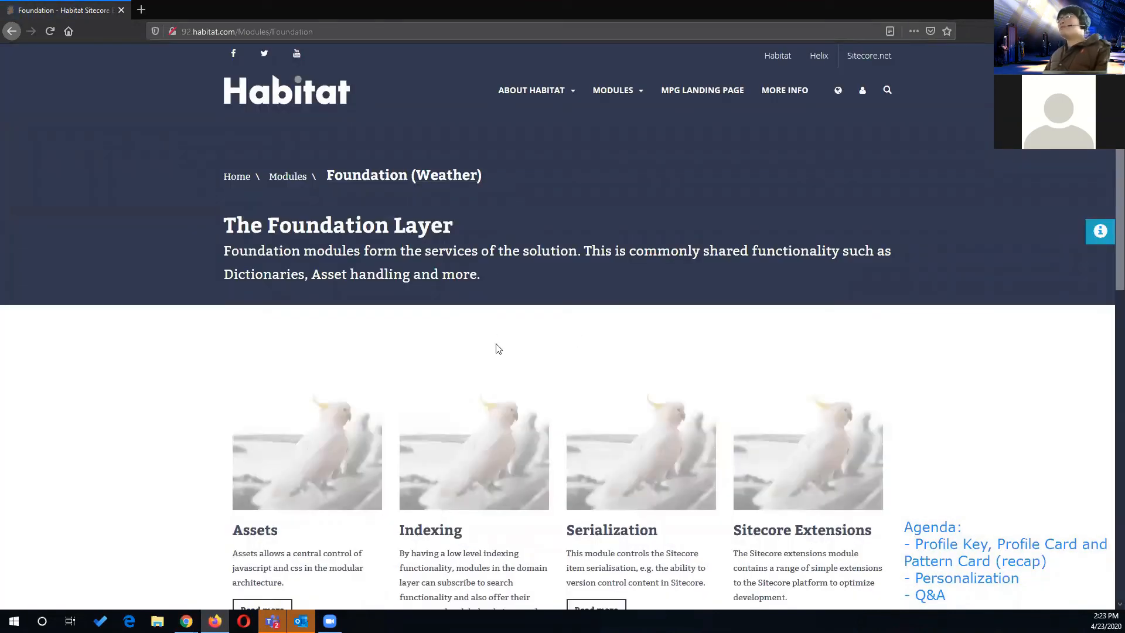
{"action": "scroll", "coordinate": [444, 375], "scroll_direction": "down", "scroll_amount": 3}
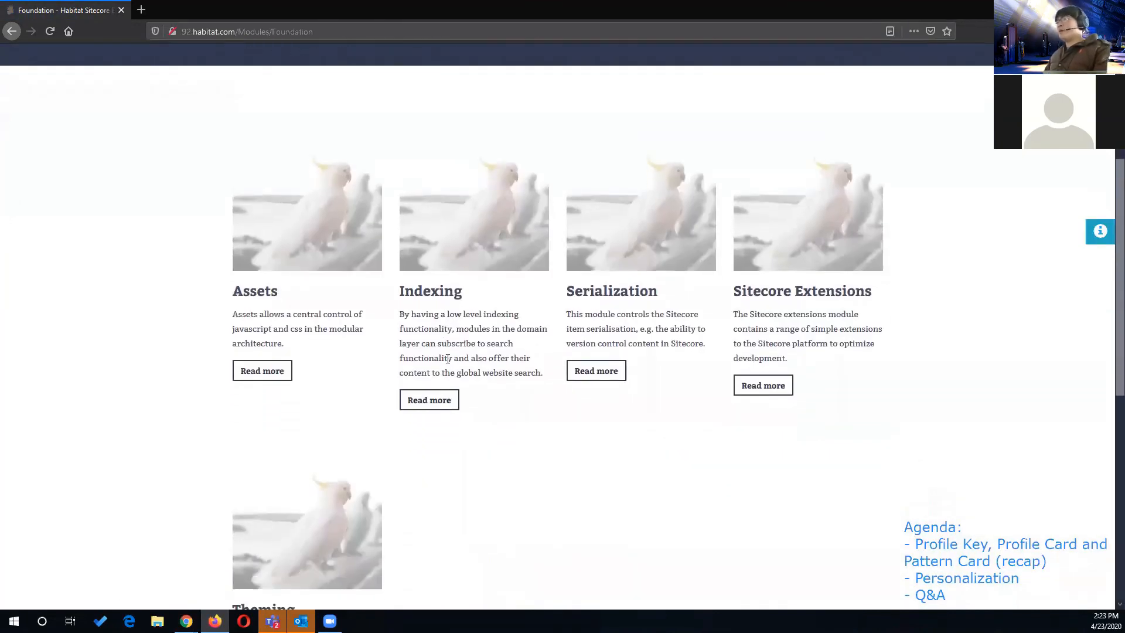
{"action": "scroll", "coordinate": [470, 314], "scroll_direction": "up", "scroll_amount": 4}
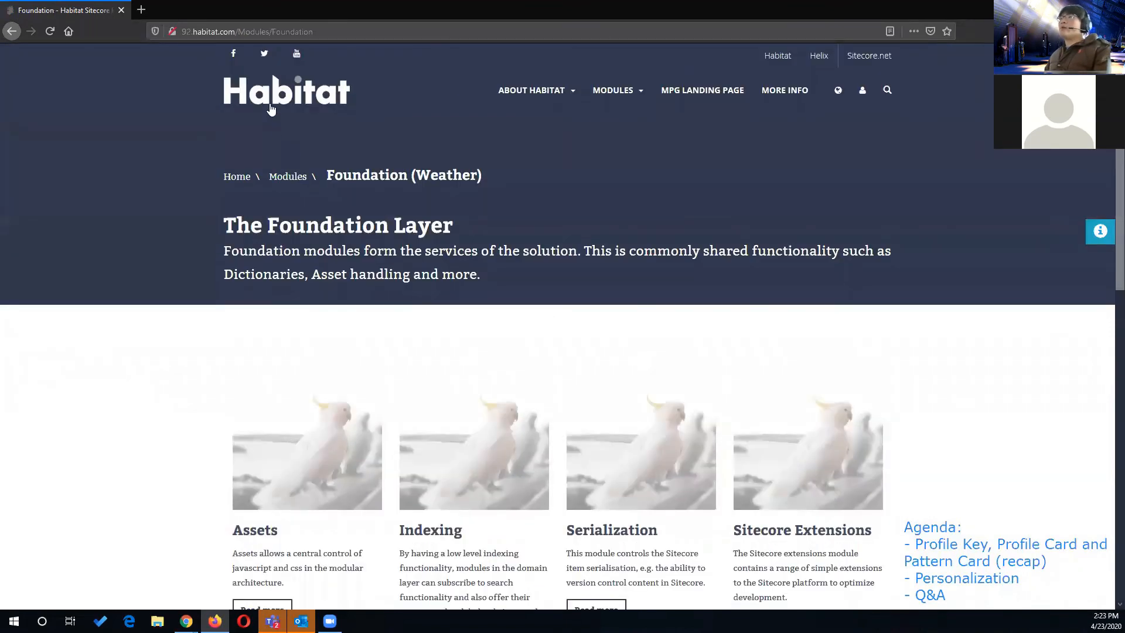
- Return to the Habitat home page and check whether the Getting Started teaser is displayed
{"action": "left_click", "coordinate": [273, 104]}
{"action": "scroll", "coordinate": [340, 180], "scroll_direction": "down", "scroll_amount": 3}
{"action": "scroll", "coordinate": [342, 181], "scroll_direction": "down", "scroll_amount": 2}
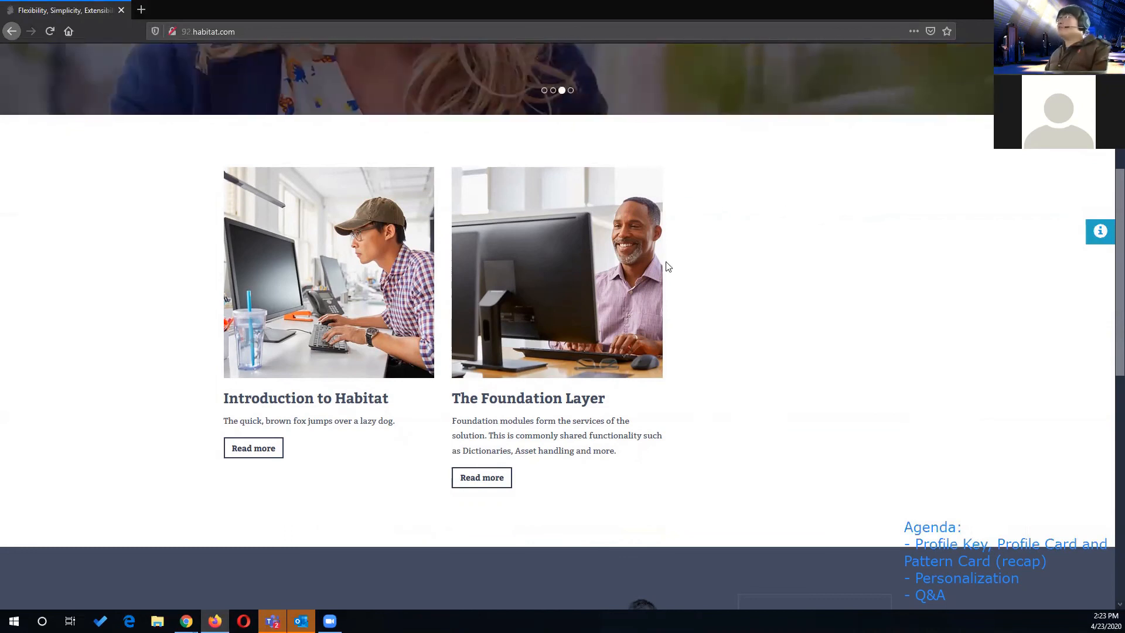
{"action": "left_click_drag", "start_coordinate": [666, 264], "coordinate": [671, 410]}
{"action": "left_click", "coordinate": [816, 217]}
{"action": "scroll", "coordinate": [701, 229], "scroll_direction": "up", "scroll_amount": 5}
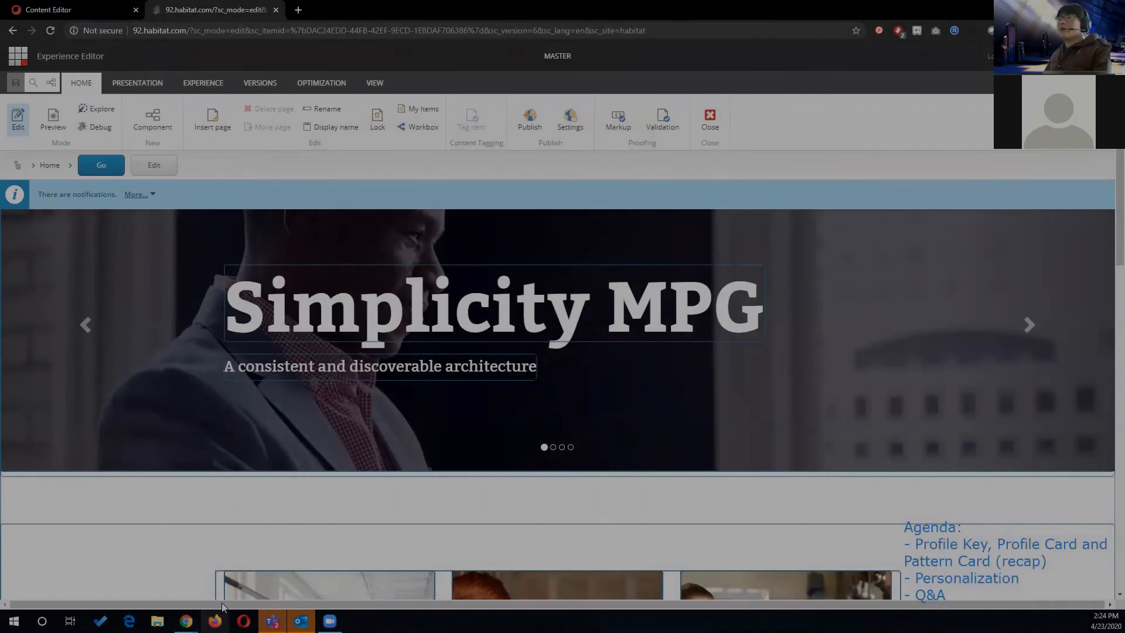
- Open a new Firefox private window and load the 92.habitat.com home page in it
{"action": "right_click", "coordinate": [215, 620]}
{"action": "left_click", "coordinate": [196, 544]}
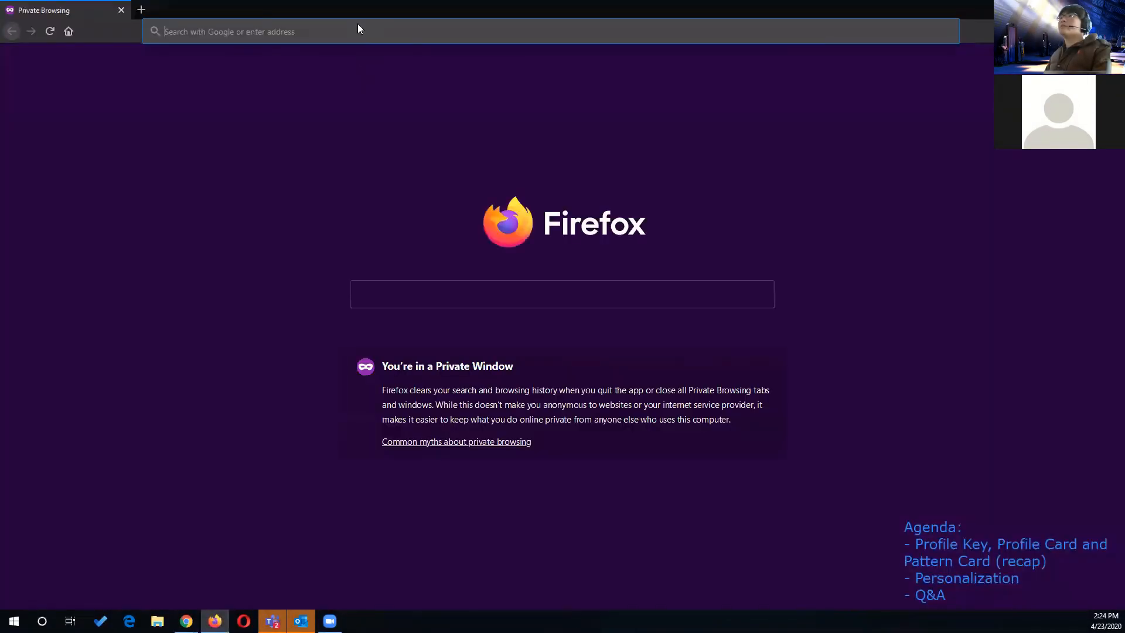
{"action": "right_click", "coordinate": [357, 32]}
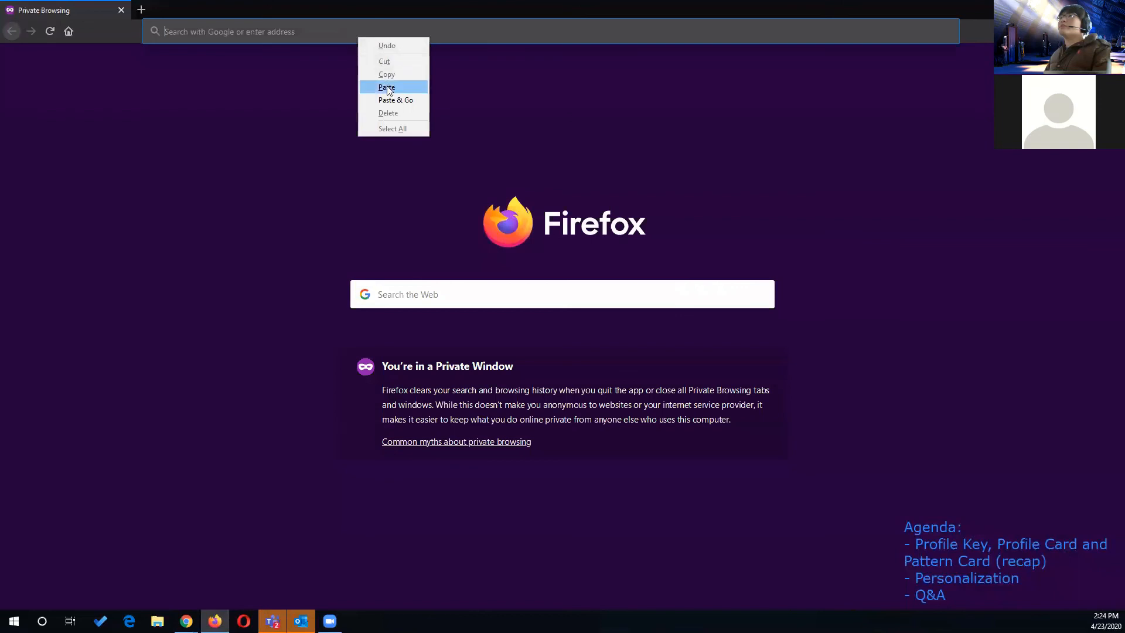
{"action": "left_click", "coordinate": [392, 98]}
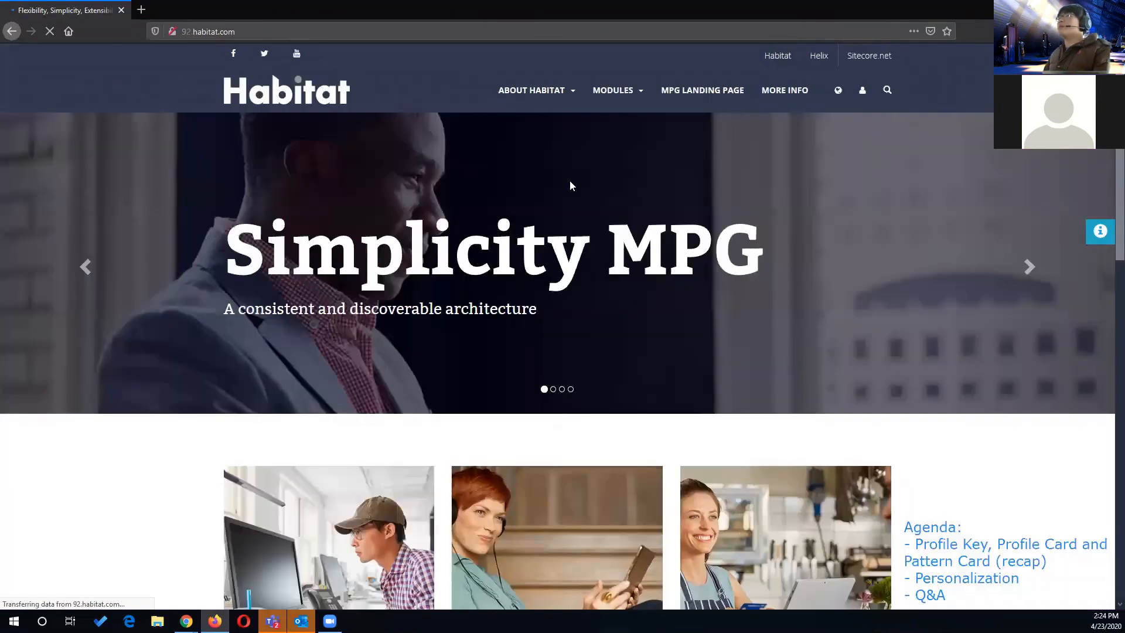
- Visit the Feature (Sport) page under Modules and look through its Accounts module page
{"action": "mouse_move", "coordinate": [622, 91]}
{"action": "left_click", "coordinate": [577, 136]}
{"action": "scroll", "coordinate": [331, 341], "scroll_direction": "down", "scroll_amount": 3}
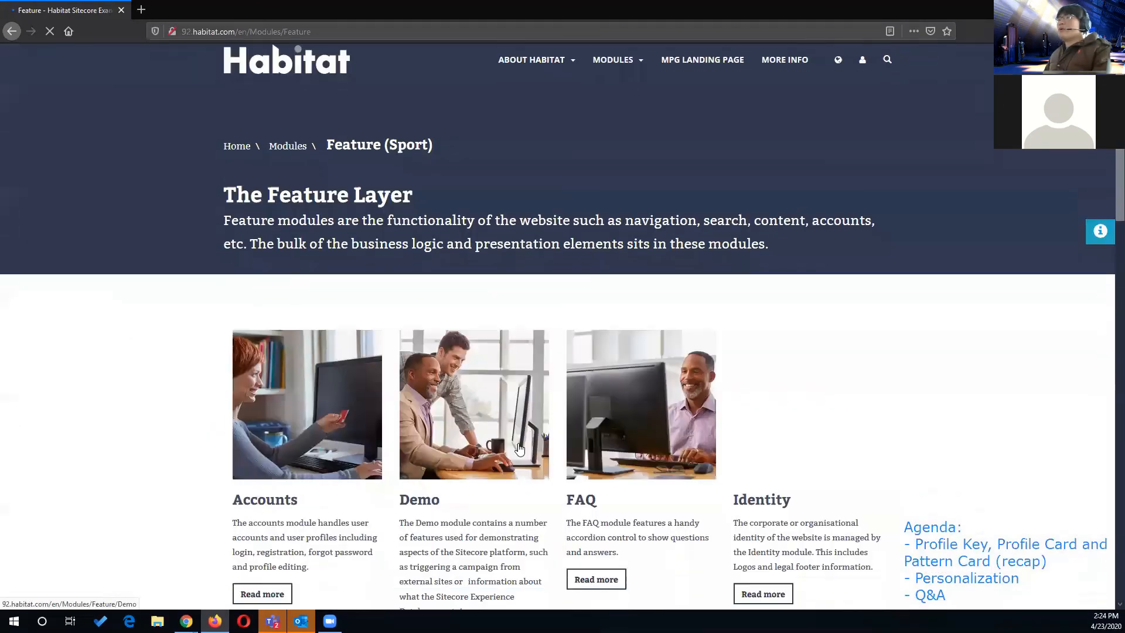
{"action": "left_click", "coordinate": [331, 341]}
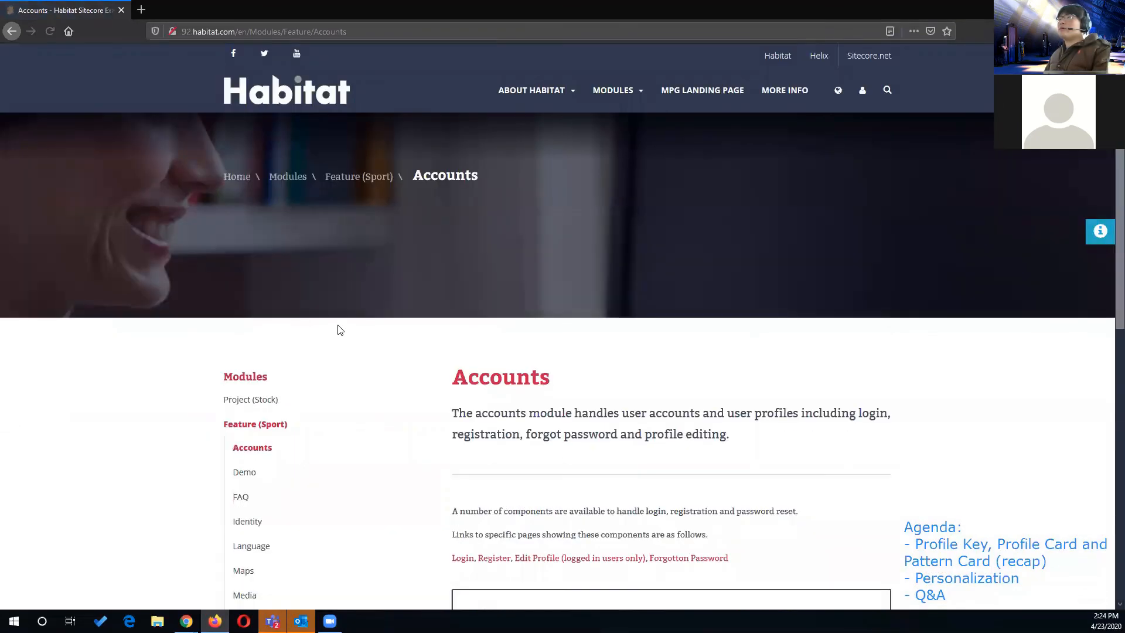
{"action": "scroll", "coordinate": [337, 332], "scroll_direction": "down", "scroll_amount": 2}
{"action": "scroll", "coordinate": [339, 332], "scroll_direction": "up", "scroll_amount": 3}
- Visit the Demo, FAQ and Accounts pages of Feature (Sport), returning to the Feature page before and after each one
{"action": "left_click", "coordinate": [363, 177]}
{"action": "left_click", "coordinate": [458, 412]}
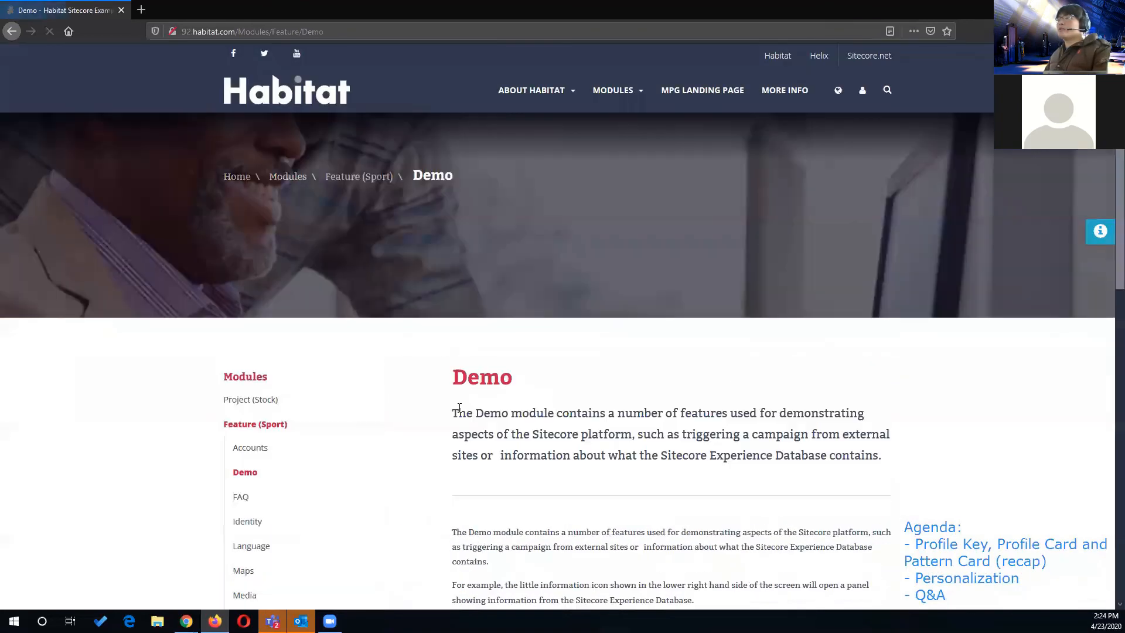
{"action": "left_click", "coordinate": [376, 178]}
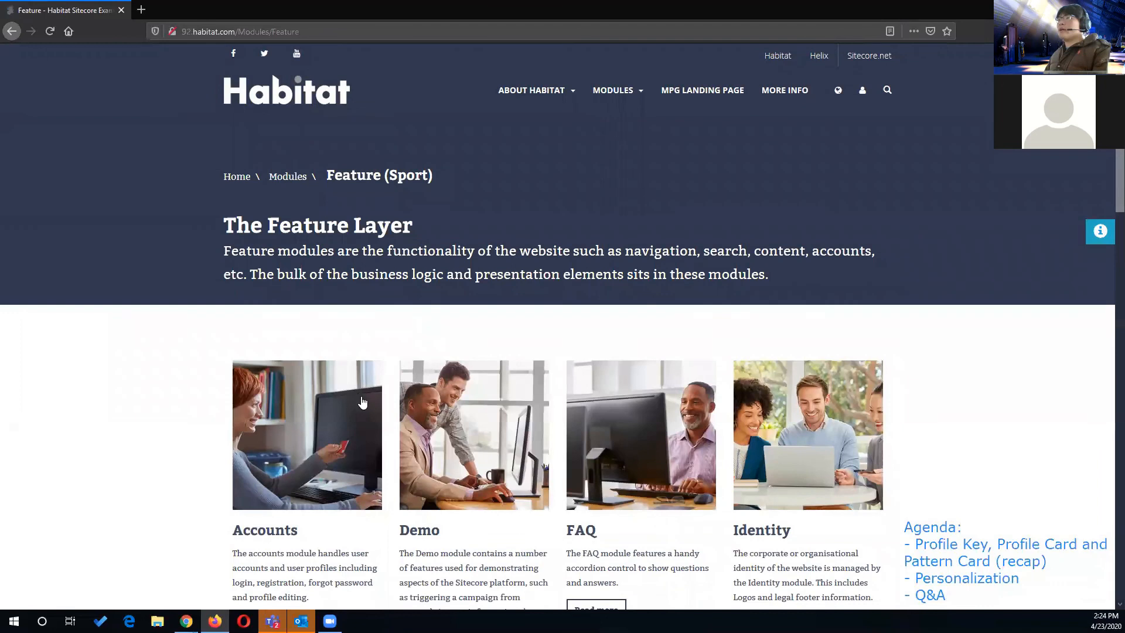
{"action": "left_click", "coordinate": [578, 445]}
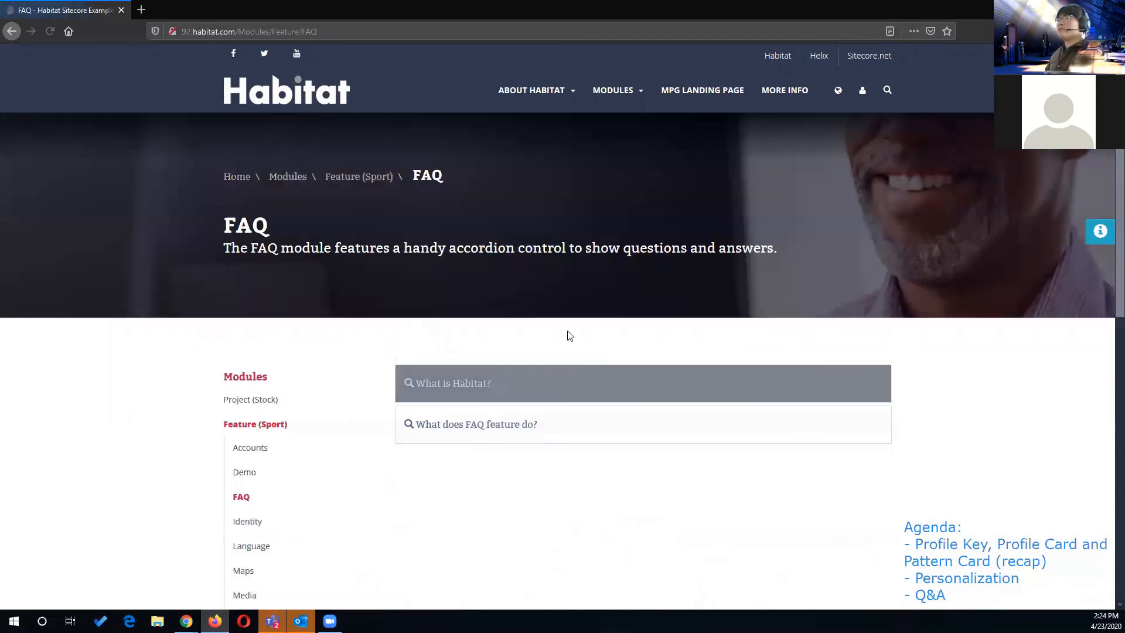
{"action": "left_click", "coordinate": [377, 182]}
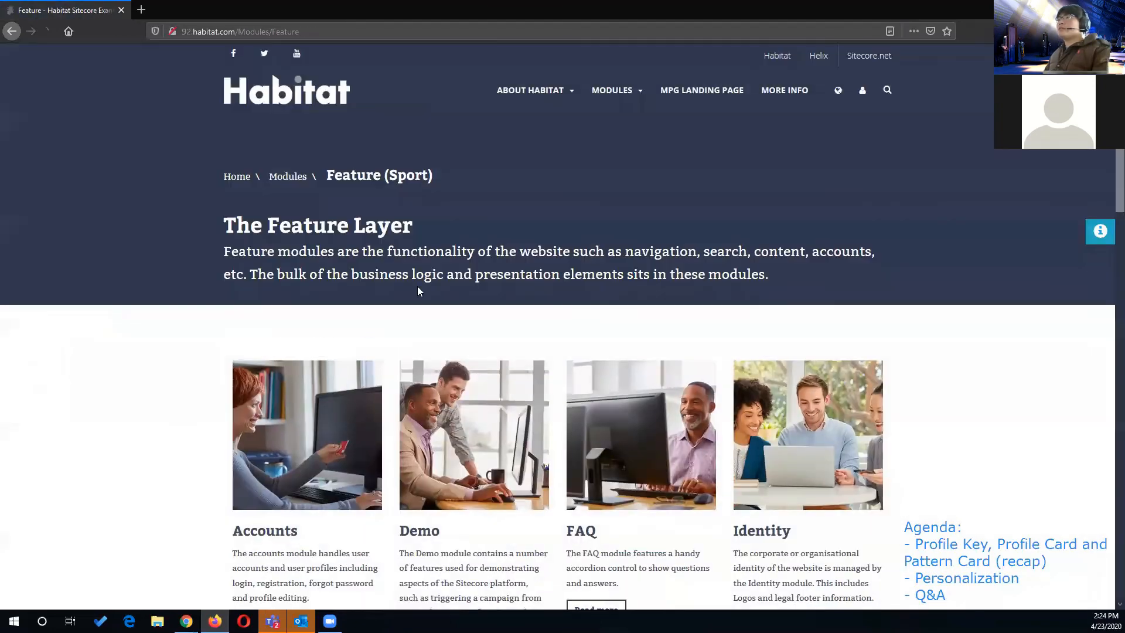
{"action": "left_click", "coordinate": [319, 396]}
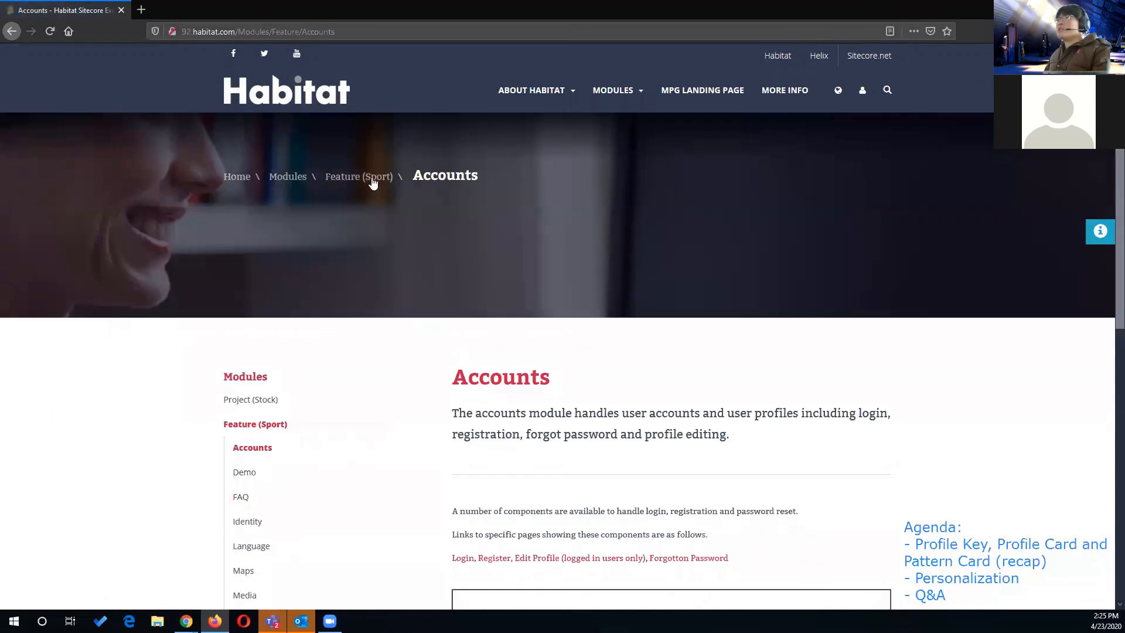
{"action": "left_click", "coordinate": [372, 182]}
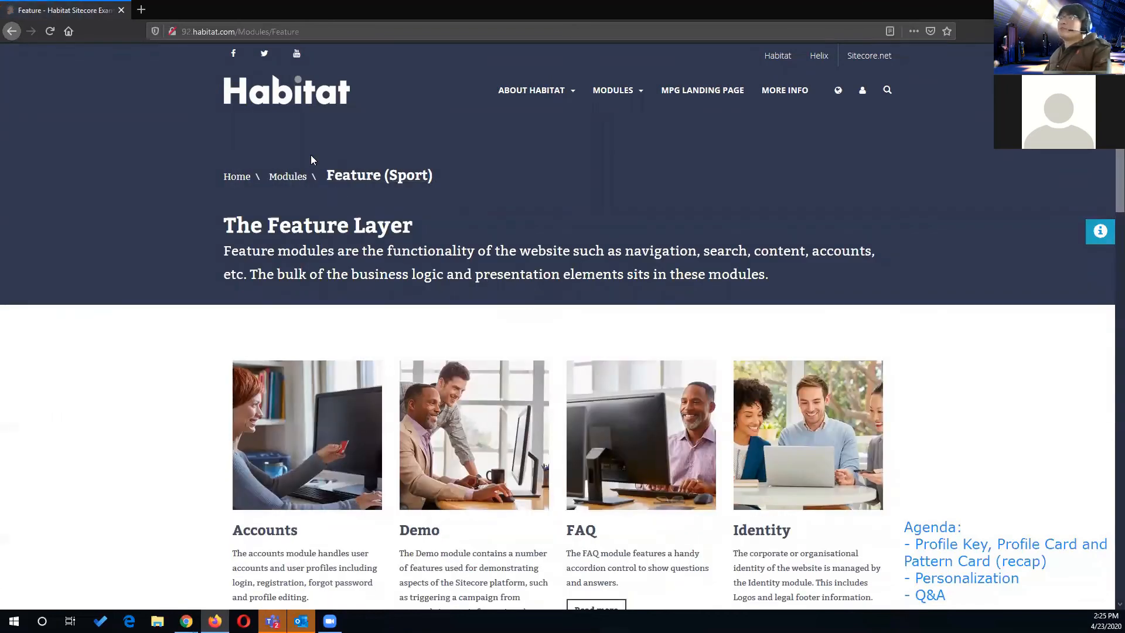
- Return to the Habitat home page and examine the title and text of the third teaser, beside The Feature Layer
{"action": "left_click", "coordinate": [302, 99]}
{"action": "scroll", "coordinate": [470, 249], "scroll_direction": "down", "scroll_amount": 3}
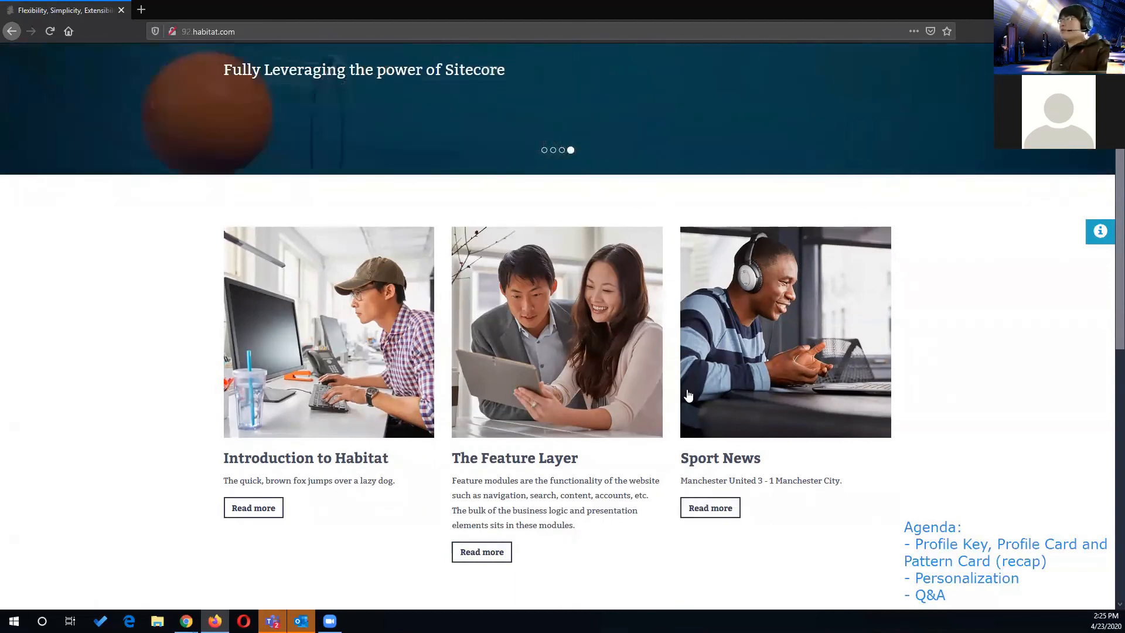
{"action": "left_click_drag", "start_coordinate": [681, 460], "coordinate": [775, 462]}
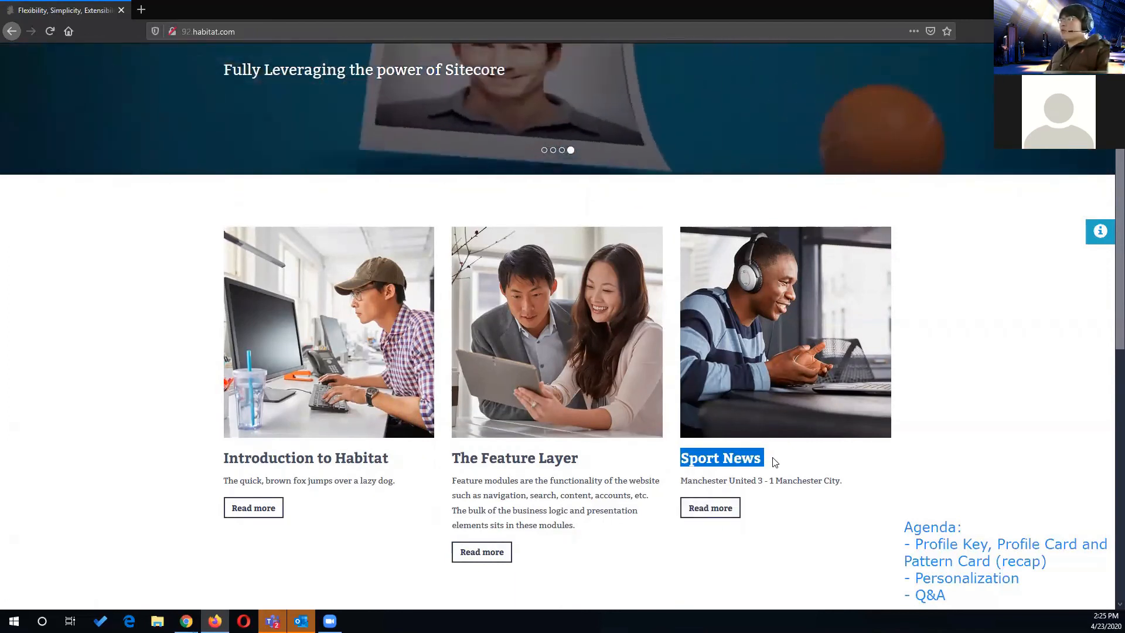
{"action": "triple_click", "coordinate": [750, 479]}
{"action": "double_click", "coordinate": [750, 479]}
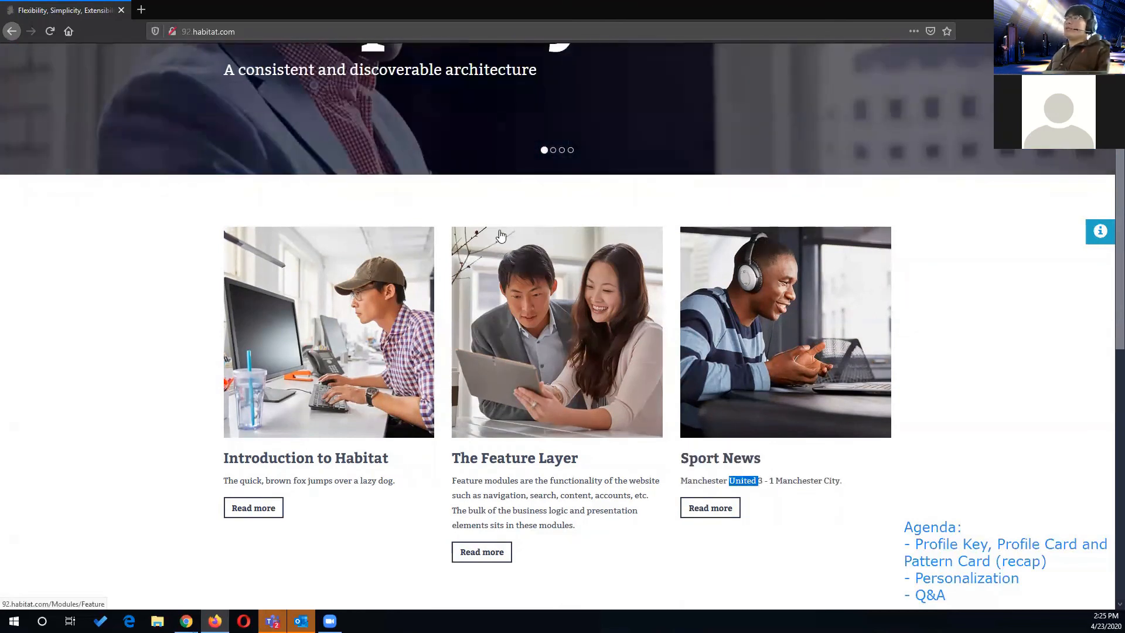
{"action": "scroll", "coordinate": [511, 227], "scroll_direction": "up", "scroll_amount": 2}
{"action": "scroll", "coordinate": [511, 227], "scroll_direction": "up", "scroll_amount": 2}
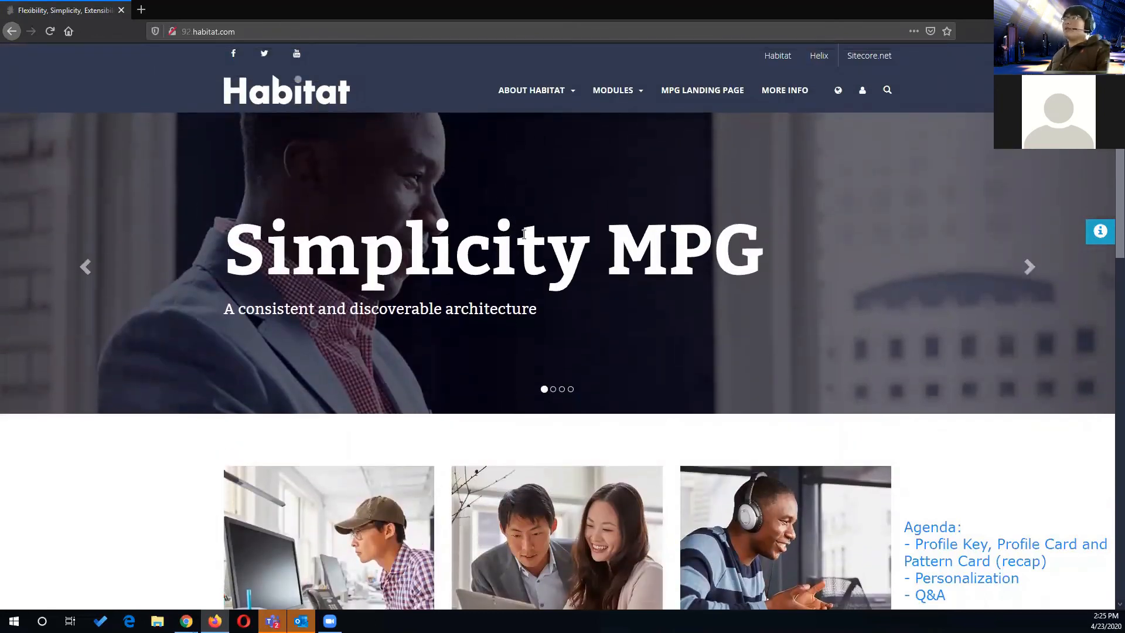
{"action": "scroll", "coordinate": [523, 233], "scroll_direction": "down", "scroll_amount": 2}
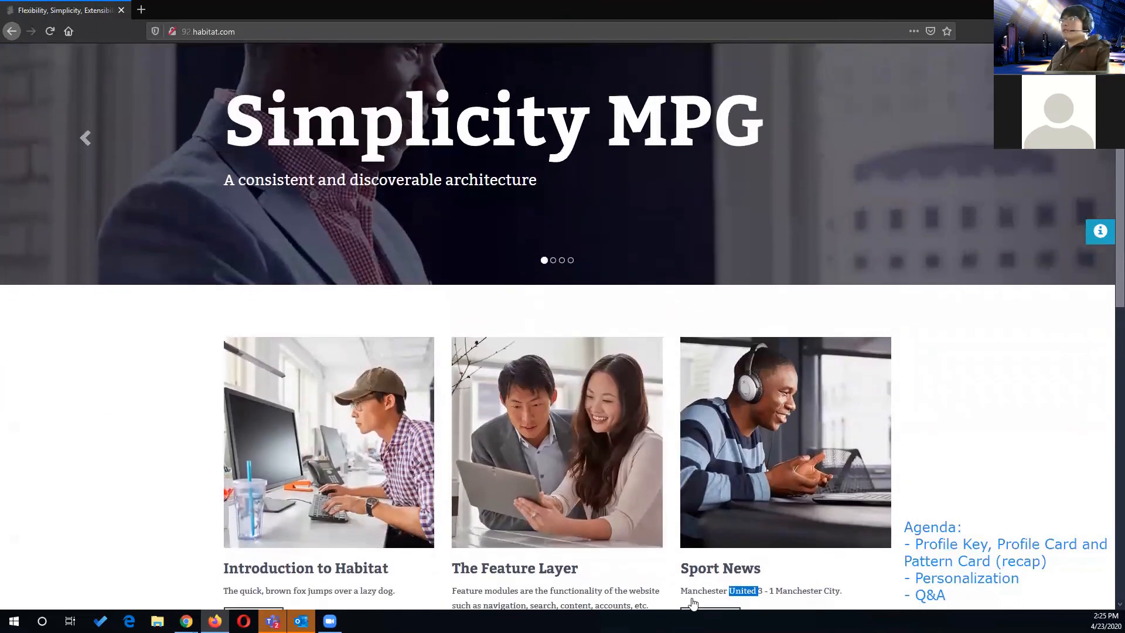
{"action": "scroll", "coordinate": [693, 603], "scroll_direction": "down", "scroll_amount": 1}
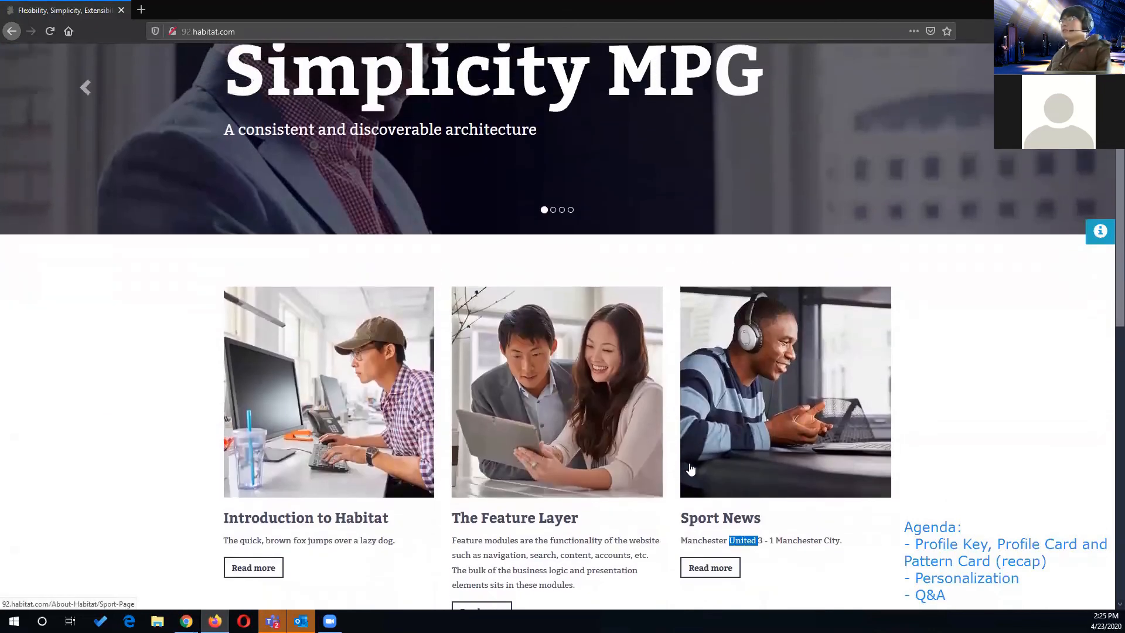